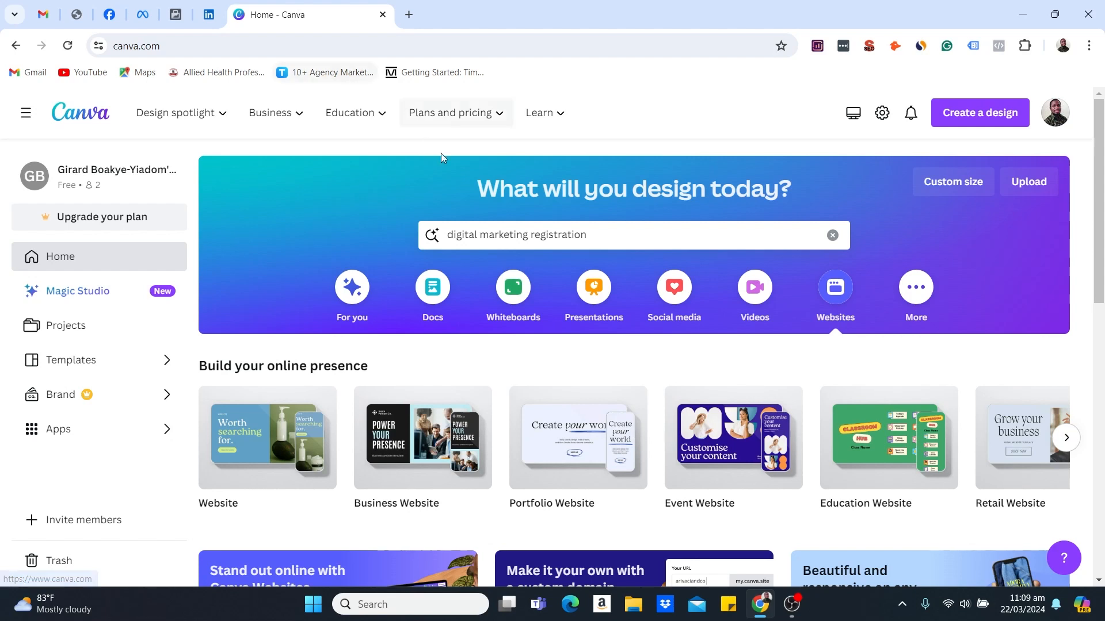
Step: Clear the old design search and search the templates for "digital marketing consultancy"
{"action": "left_click", "coordinate": [838, 237]}
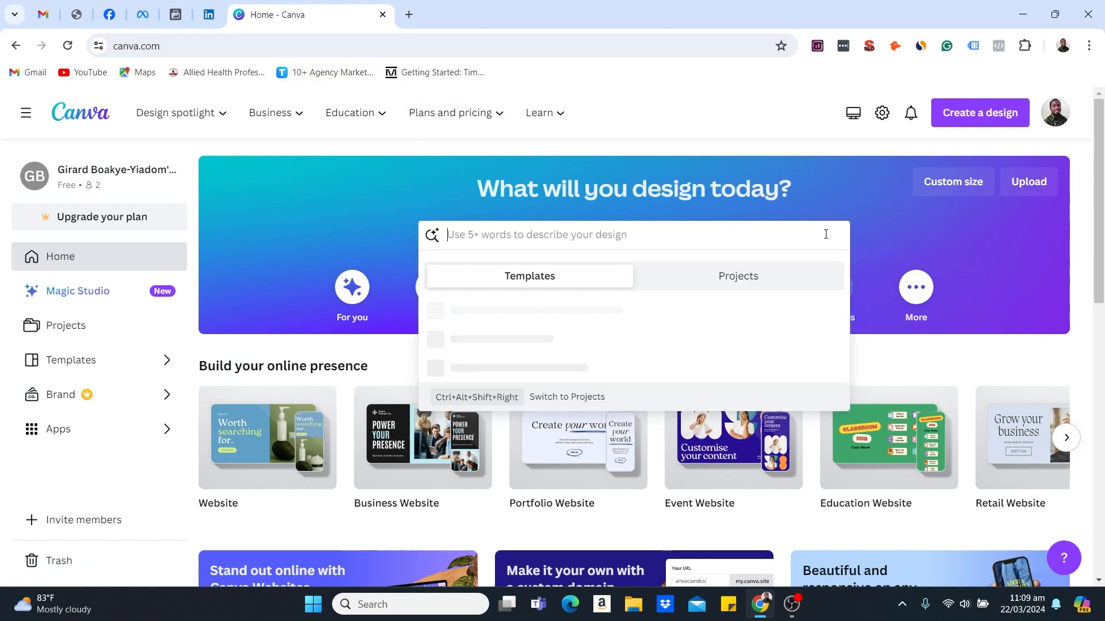
{"action": "left_click", "coordinate": [863, 208]}
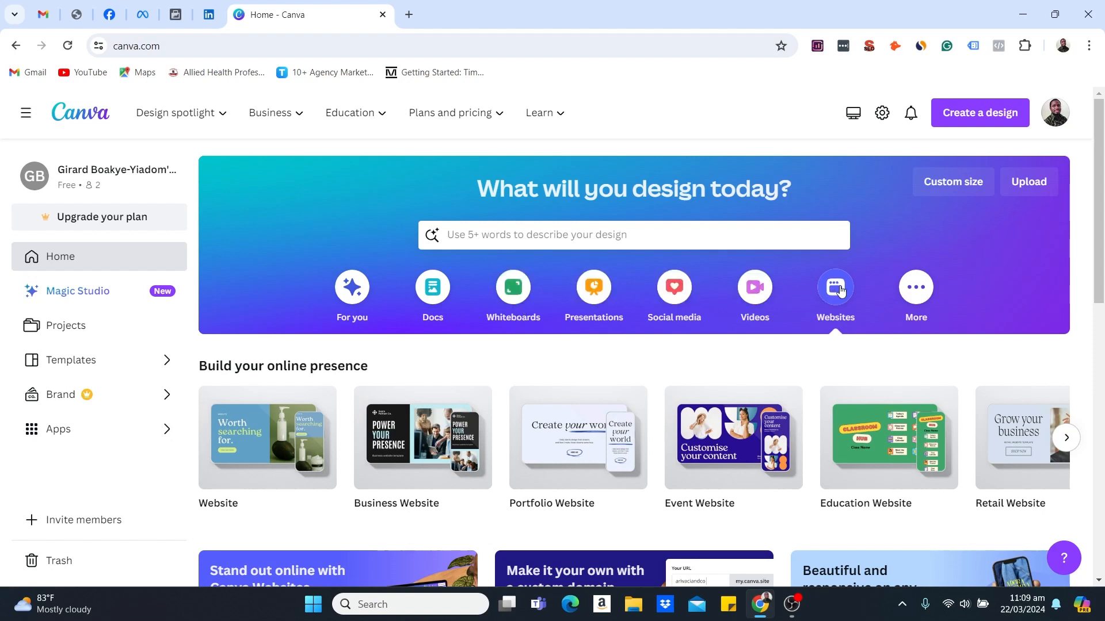
{"action": "scroll", "coordinate": [839, 289], "scroll_direction": "down", "scroll_amount": 1}
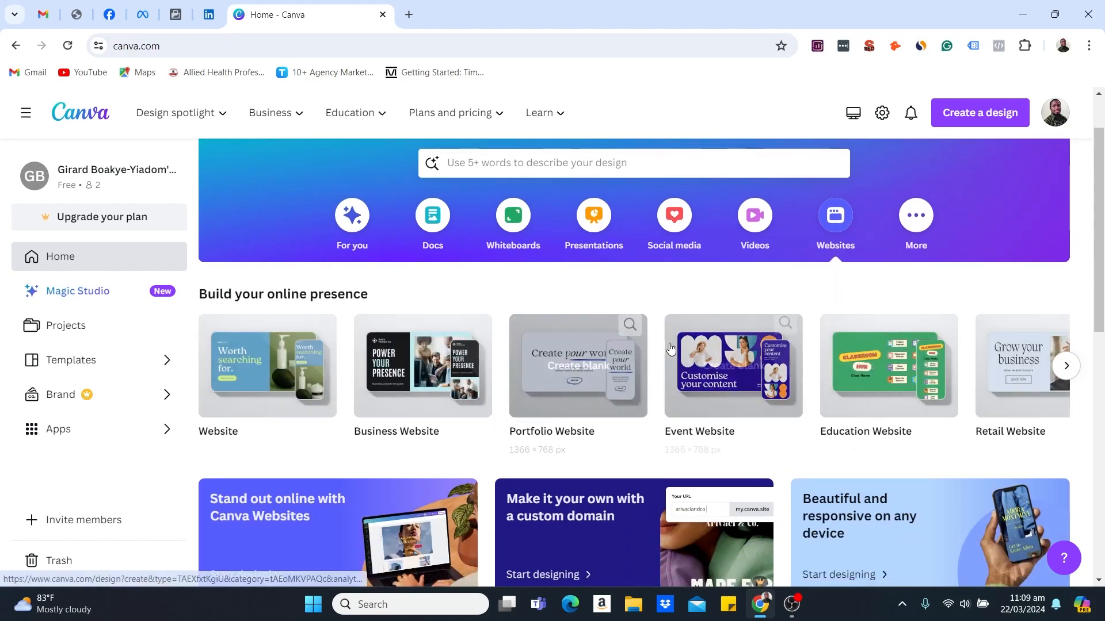
{"action": "scroll", "coordinate": [684, 306], "scroll_direction": "up", "scroll_amount": 1}
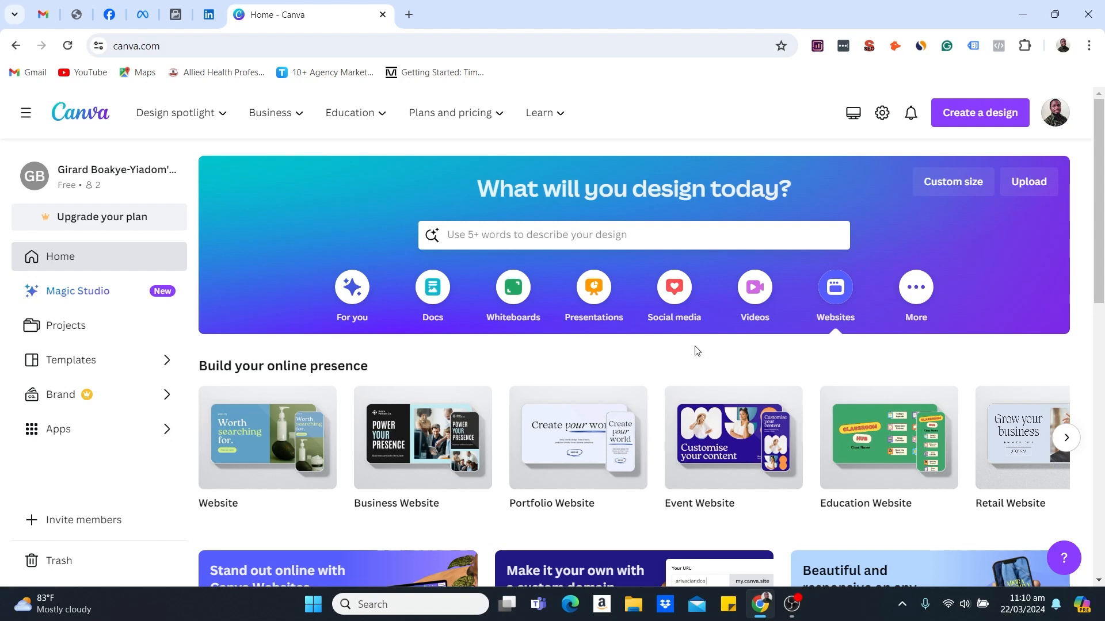
{"action": "left_click", "coordinate": [574, 239]}
{"action": "type", "text": "co"}
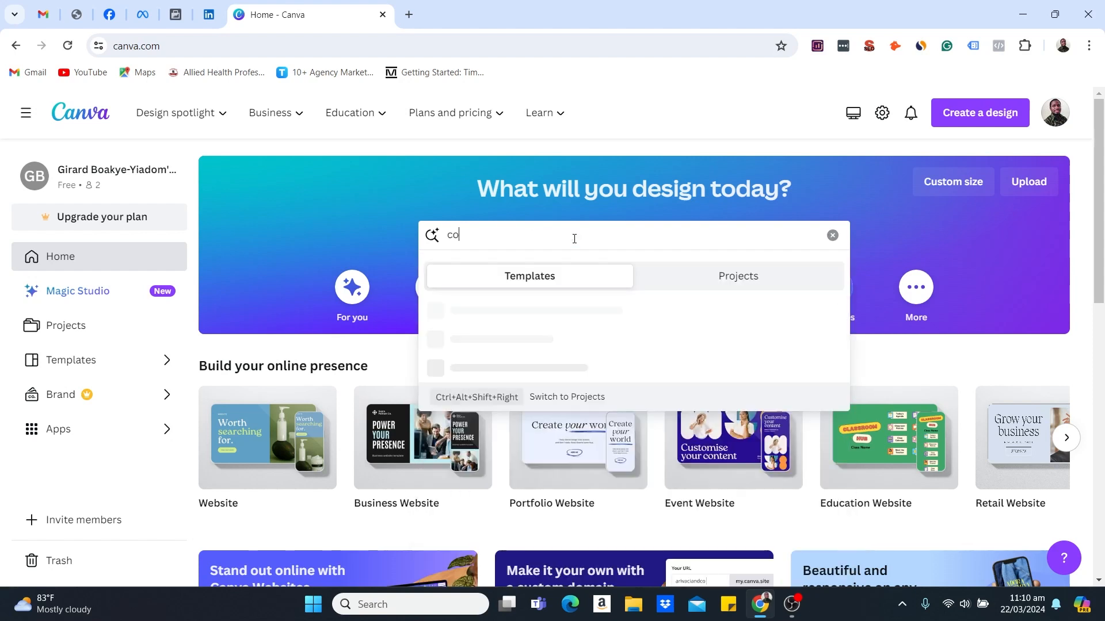
{"action": "type", "text": "nsultancy"}
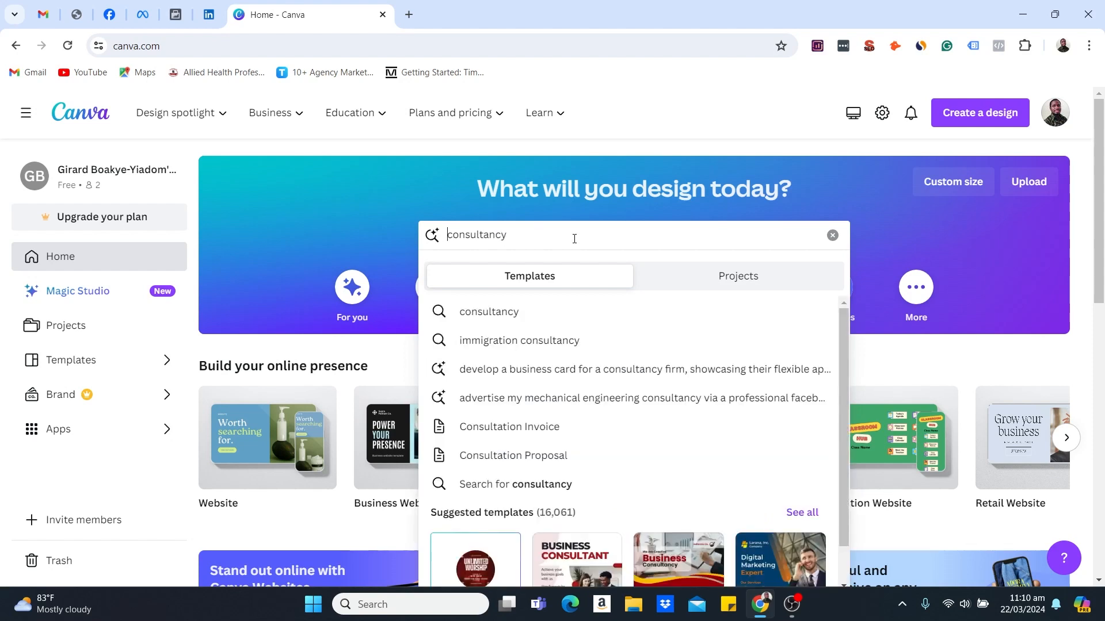
{"action": "type", "text": "digital m"}
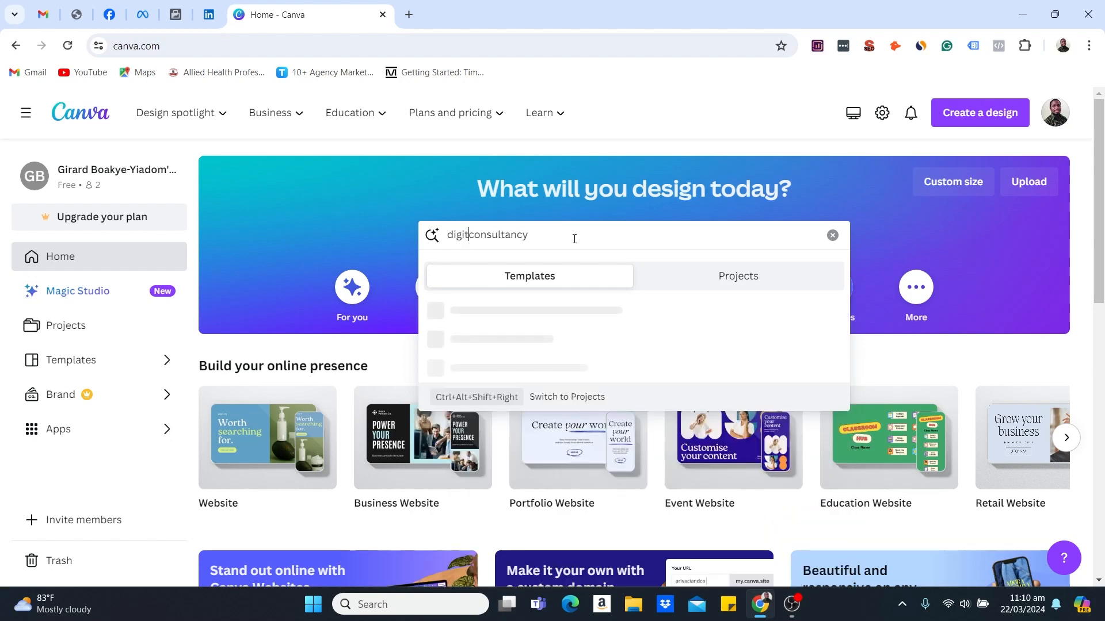
{"action": "type", "text": "arketing"}
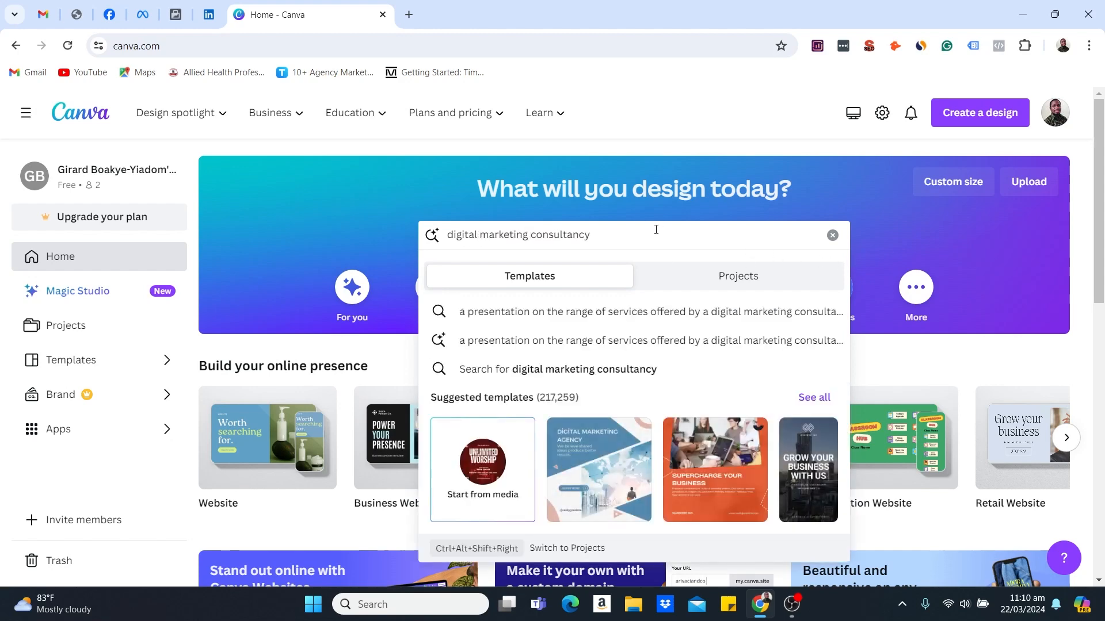
{"action": "key", "text": "Return"}
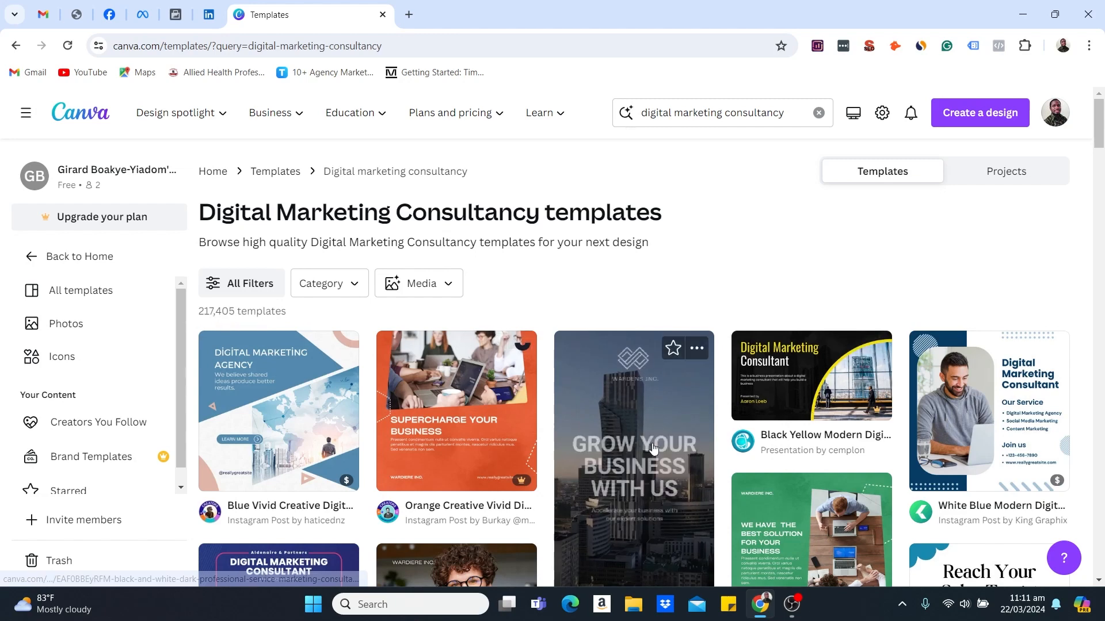
Step: Filter the digital marketing consultancy templates by the Websites category under Business
{"action": "scroll", "coordinate": [530, 433], "scroll_direction": "down", "scroll_amount": 2}
{"action": "scroll", "coordinate": [530, 432], "scroll_direction": "up", "scroll_amount": 1}
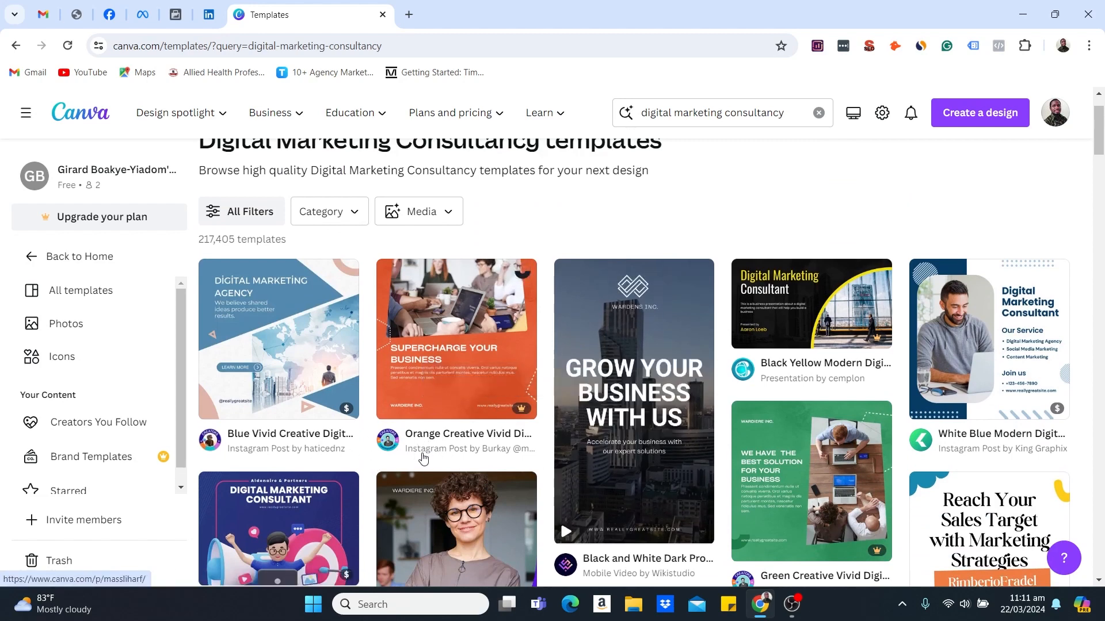
{"action": "scroll", "coordinate": [633, 495], "scroll_direction": "down", "scroll_amount": 1}
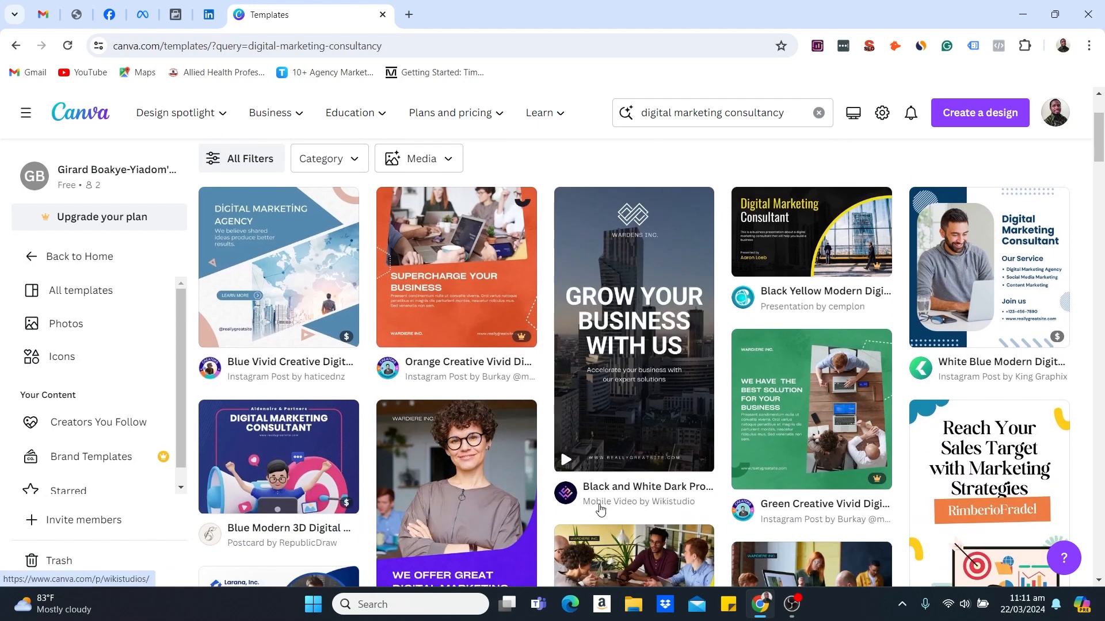
{"action": "scroll", "coordinate": [656, 495], "scroll_direction": "up", "scroll_amount": 2}
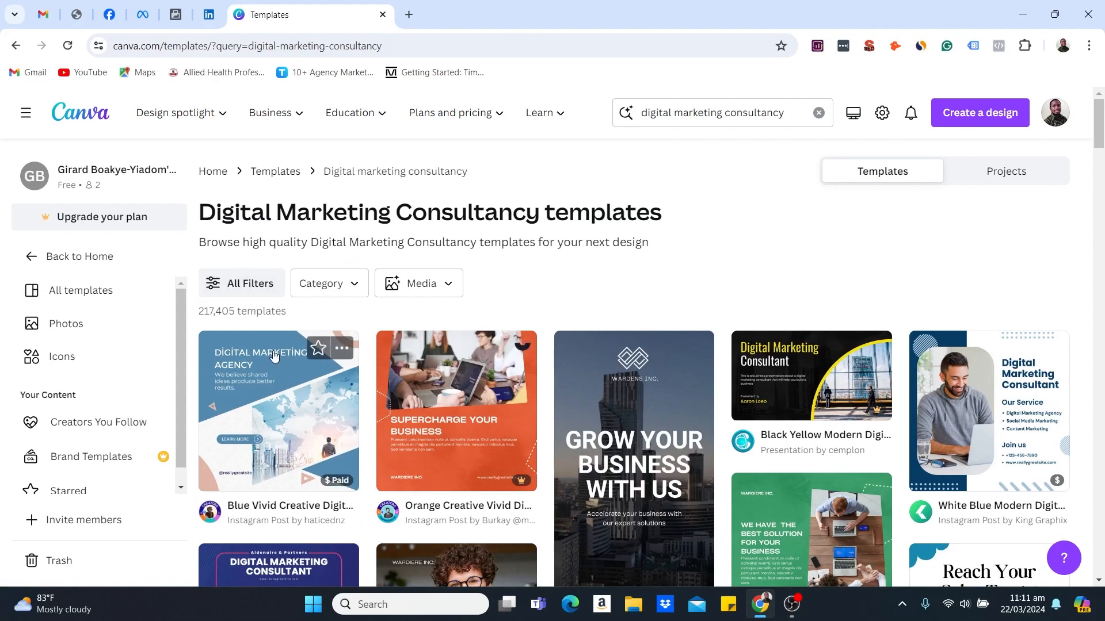
{"action": "left_click", "coordinate": [241, 288]}
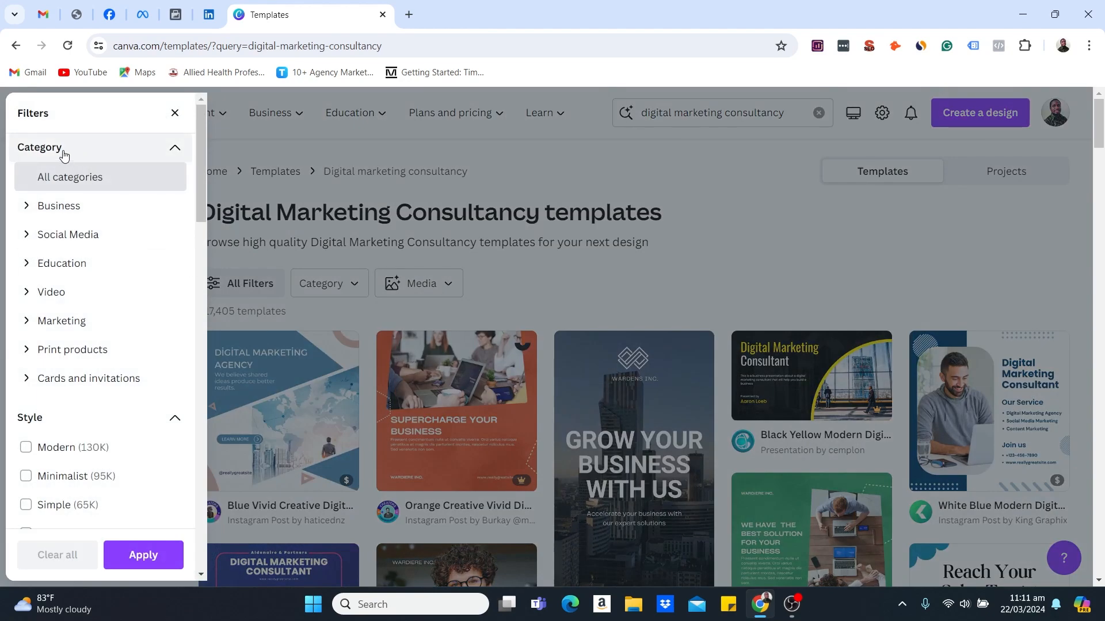
{"action": "left_click", "coordinate": [31, 210]}
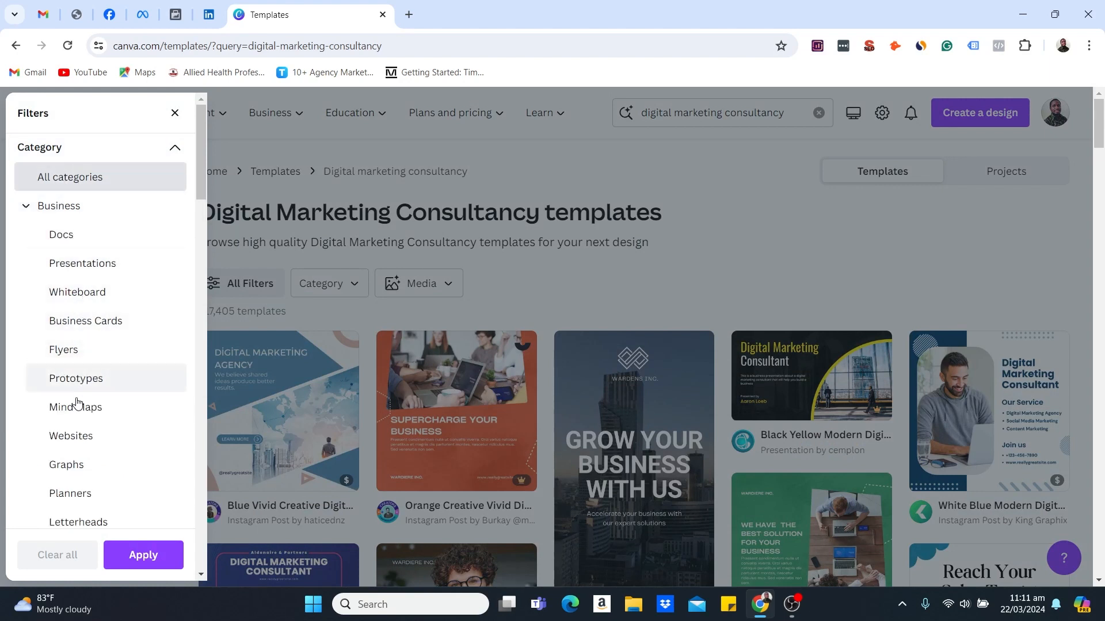
{"action": "left_click", "coordinate": [74, 438]}
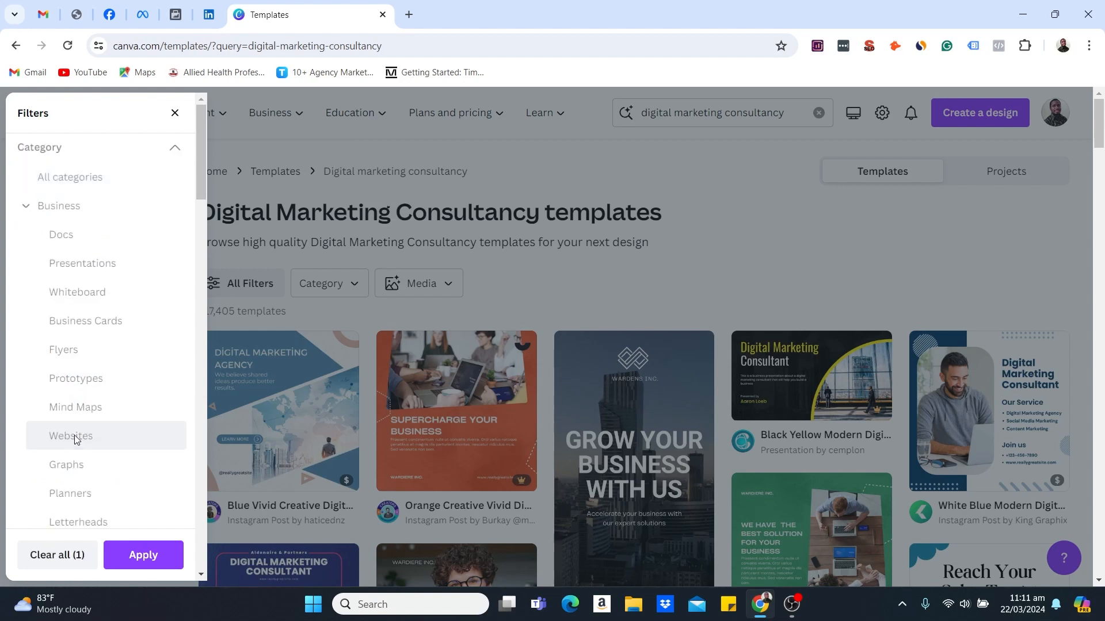
{"action": "left_click", "coordinate": [26, 206]}
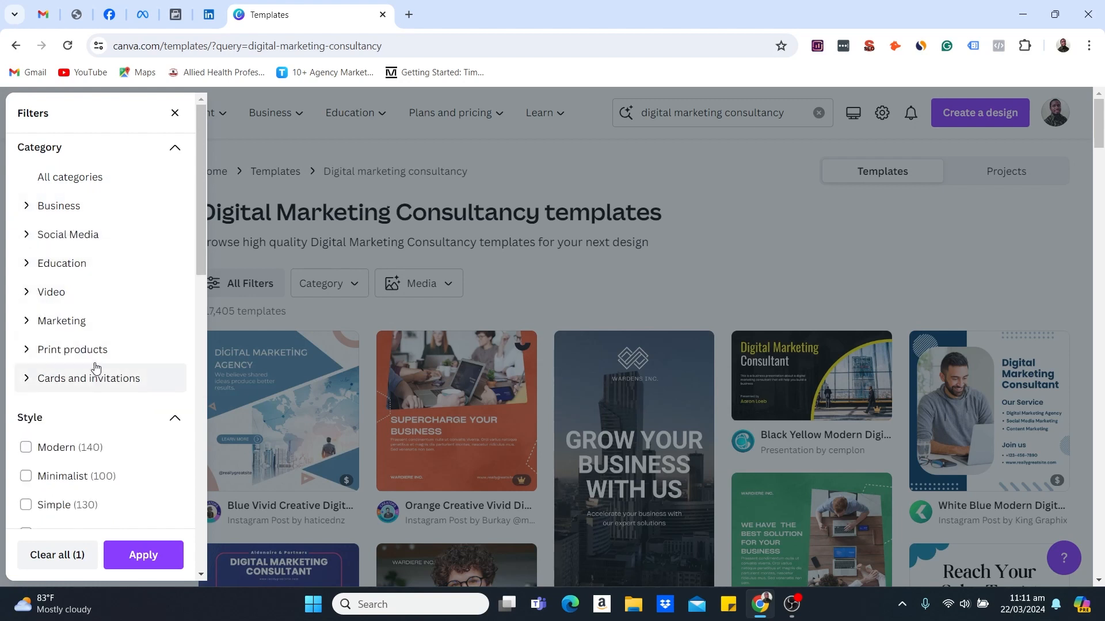
Step: Limit the template price to Free and apply the selected filters
{"action": "scroll", "coordinate": [99, 354], "scroll_direction": "down", "scroll_amount": 3}
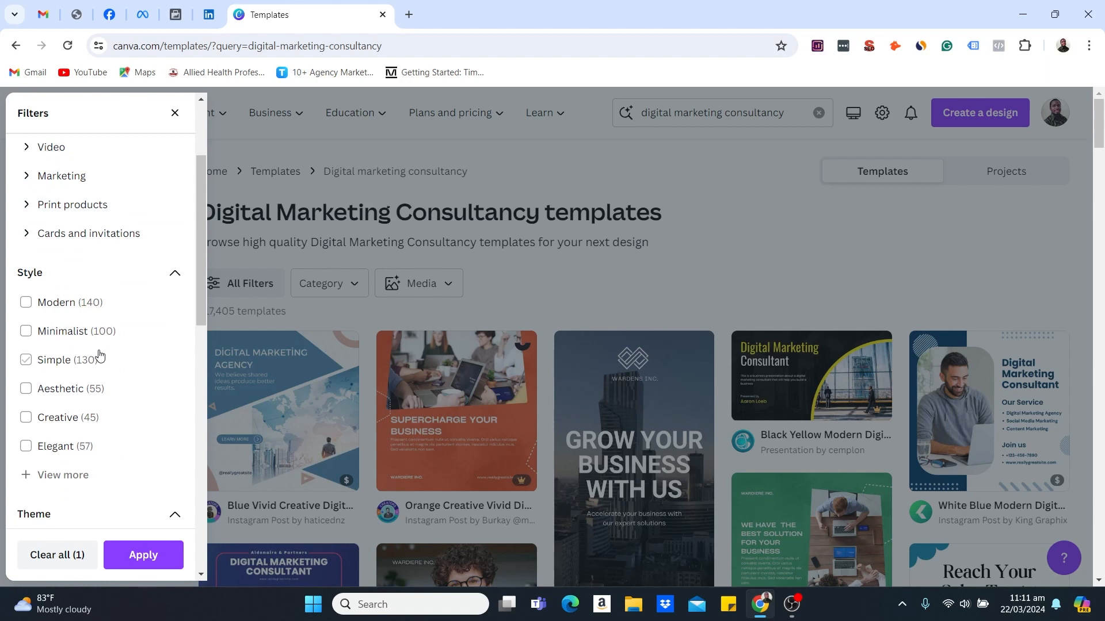
{"action": "scroll", "coordinate": [101, 356], "scroll_direction": "down", "scroll_amount": 10}
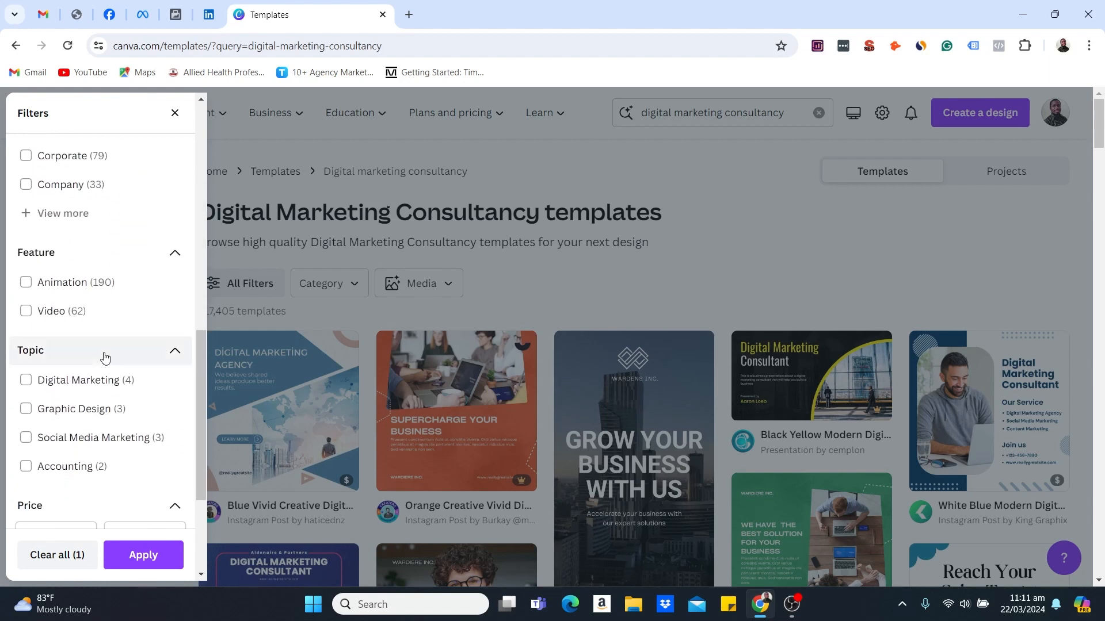
{"action": "scroll", "coordinate": [104, 355], "scroll_direction": "down", "scroll_amount": 4}
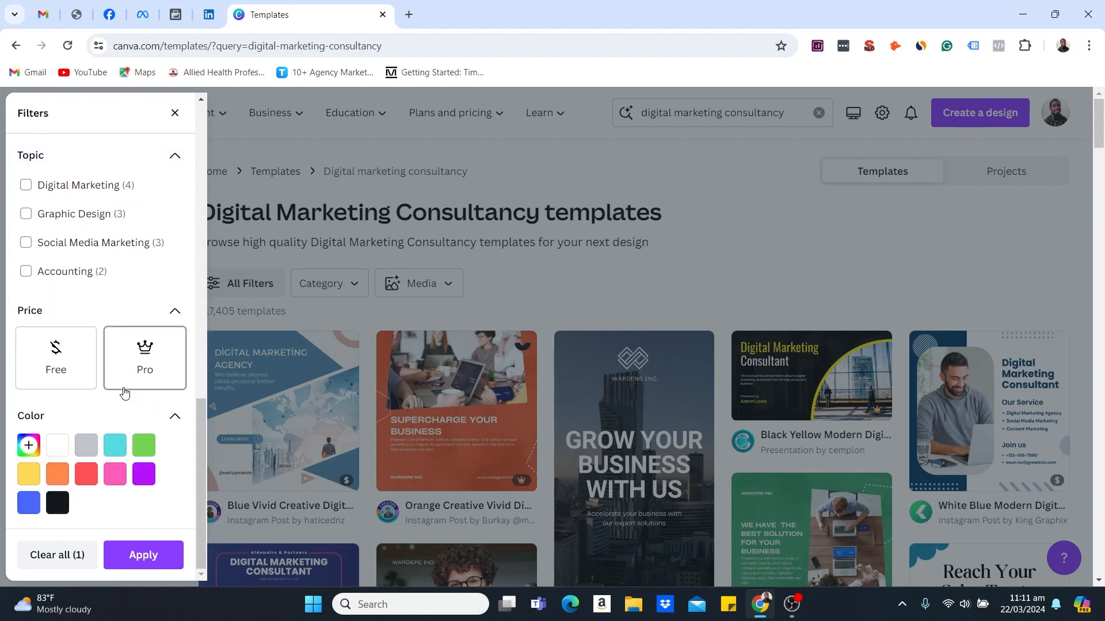
{"action": "left_click", "coordinate": [50, 352]}
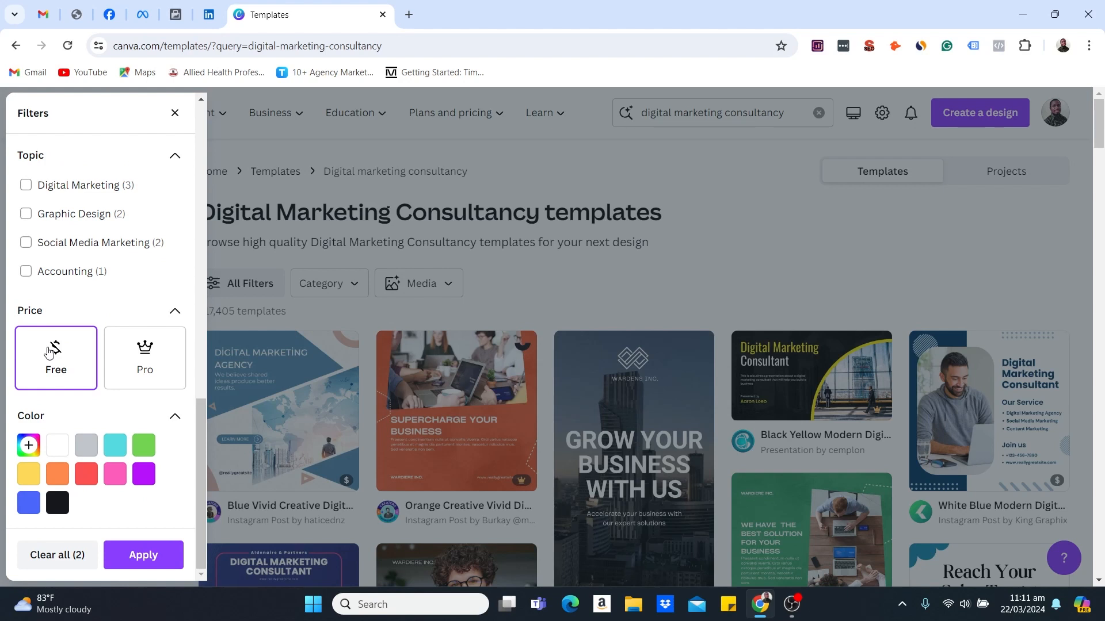
{"action": "left_click", "coordinate": [131, 556]}
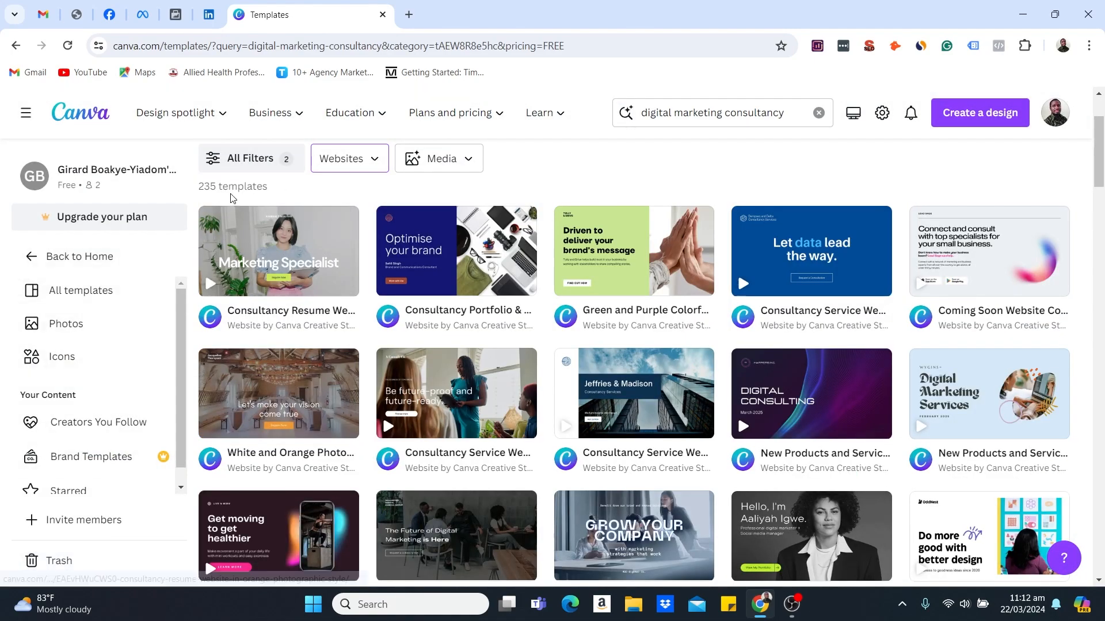
Step: Preview the violet and dark blue Digital Consulting website template through all its sections, including similar templates, and close the preview
{"action": "scroll", "coordinate": [224, 247], "scroll_direction": "up", "scroll_amount": 1}
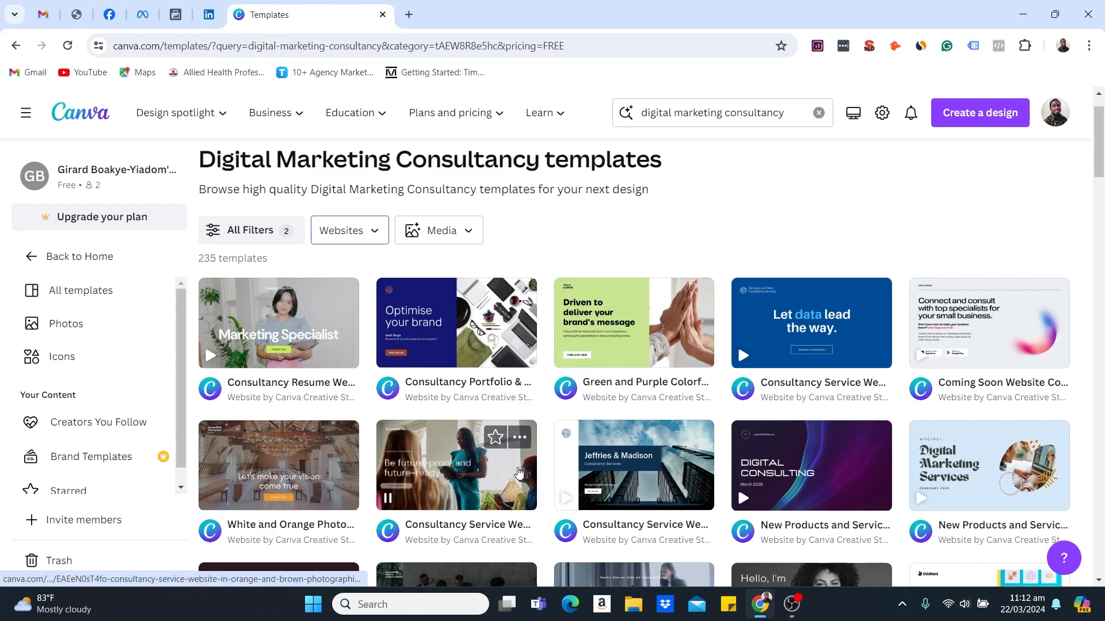
{"action": "scroll", "coordinate": [430, 472], "scroll_direction": "down", "scroll_amount": 1}
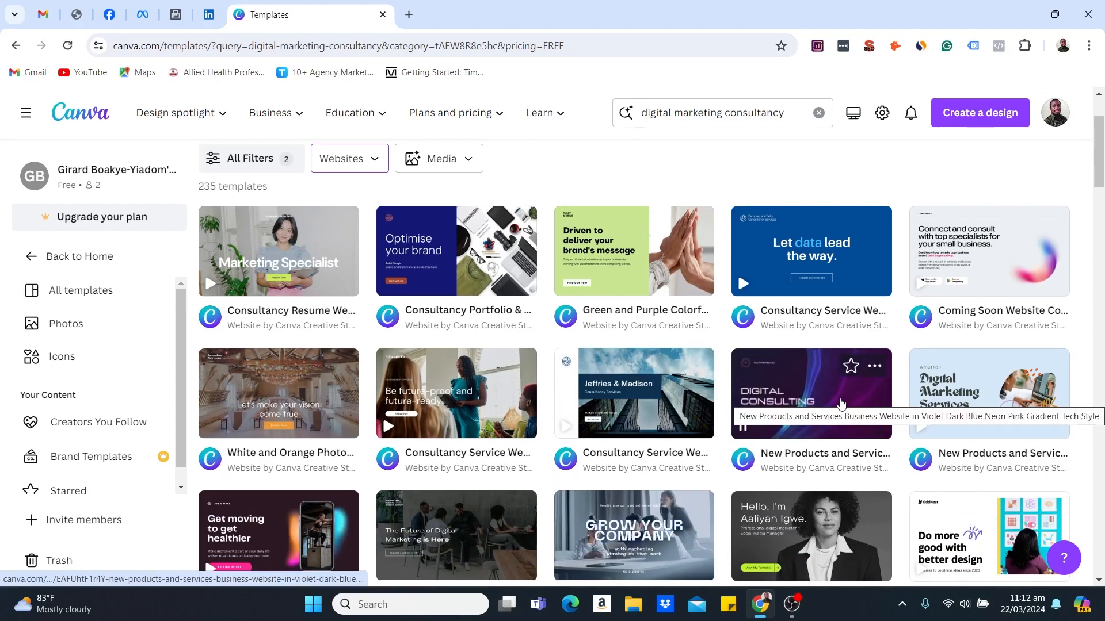
{"action": "left_click", "coordinate": [841, 403]}
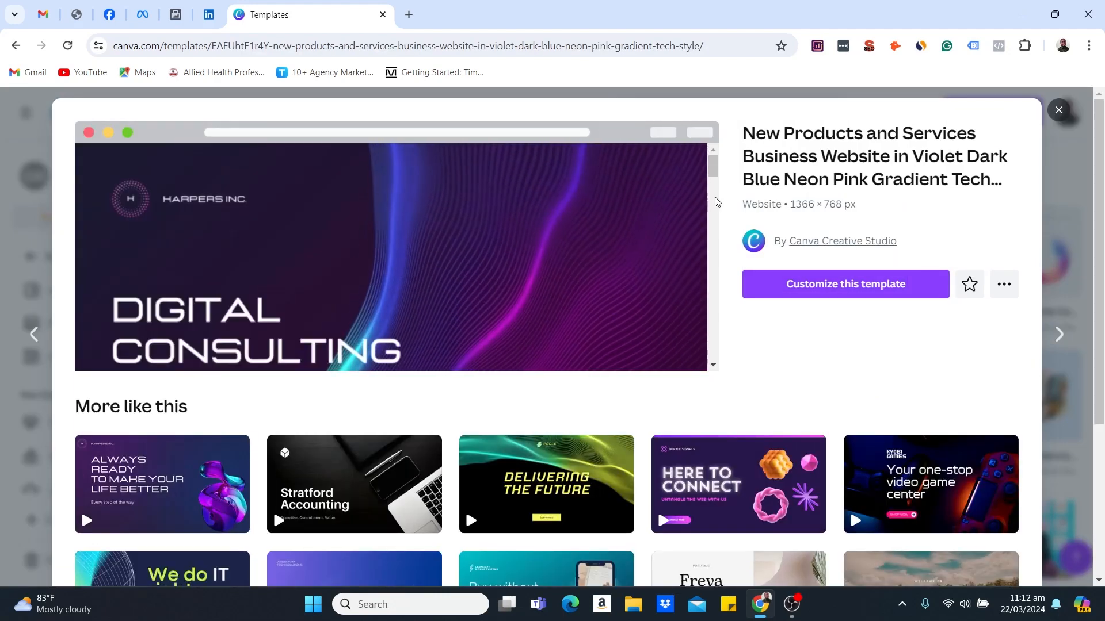
{"action": "scroll", "coordinate": [375, 265], "scroll_direction": "down", "scroll_amount": 3}
{"action": "scroll", "coordinate": [377, 264], "scroll_direction": "down", "scroll_amount": 3}
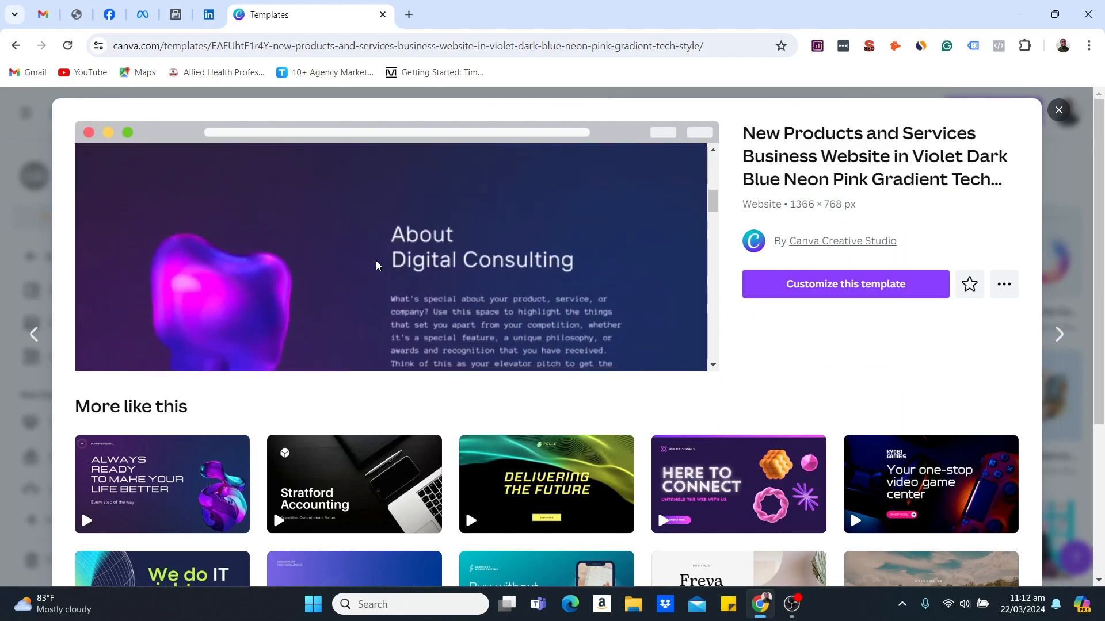
{"action": "scroll", "coordinate": [377, 265], "scroll_direction": "down", "scroll_amount": 5}
{"action": "scroll", "coordinate": [377, 265], "scroll_direction": "down", "scroll_amount": 6}
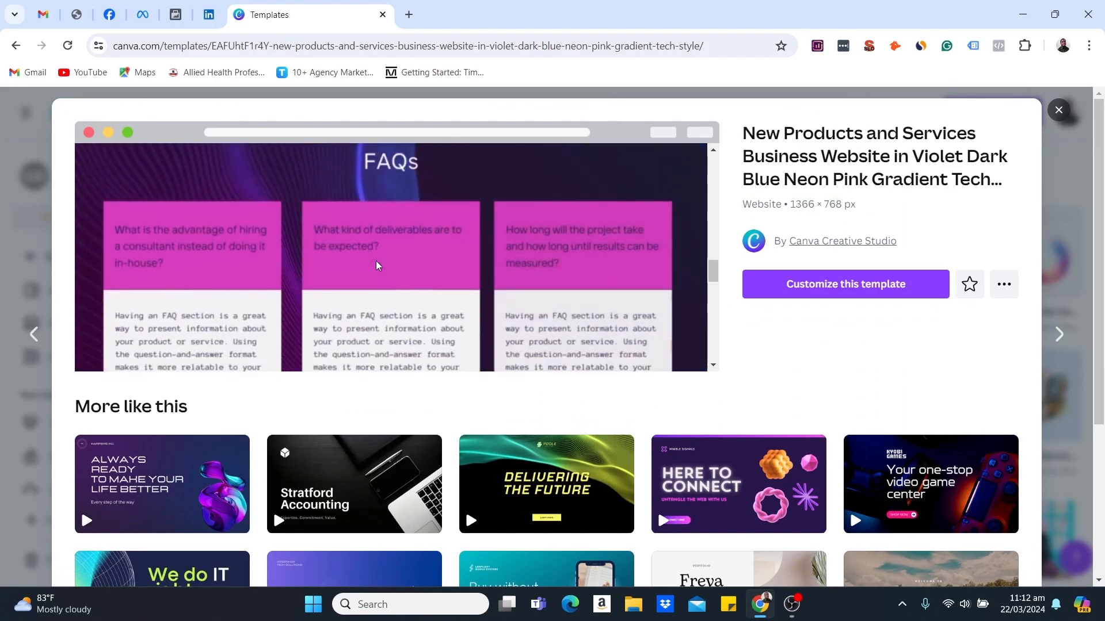
{"action": "scroll", "coordinate": [377, 264], "scroll_direction": "down", "scroll_amount": 8}
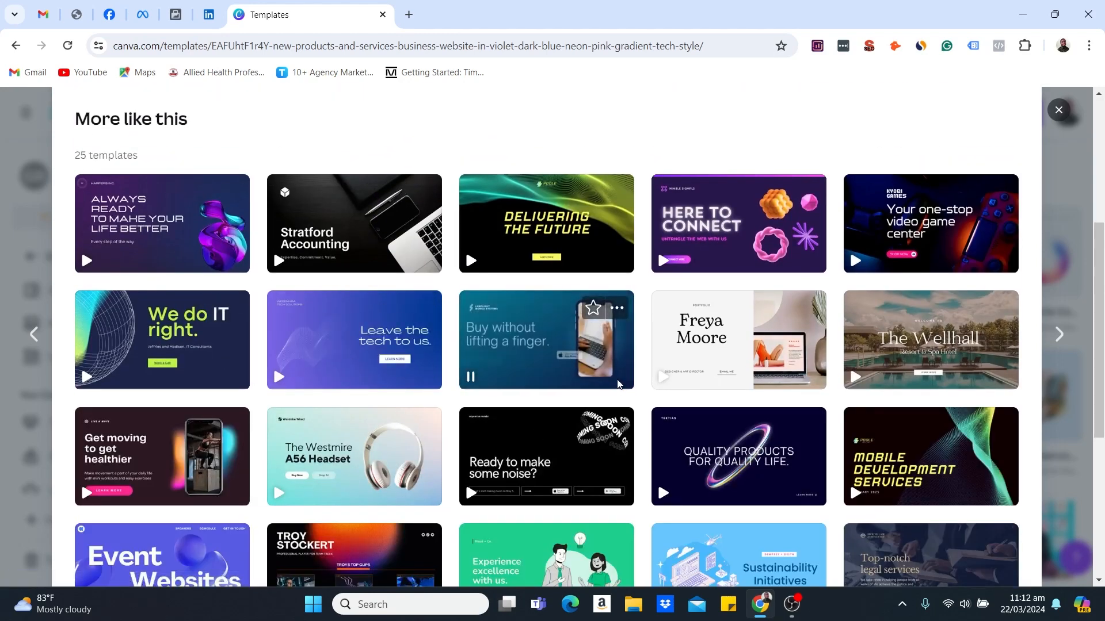
{"action": "scroll", "coordinate": [317, 440], "scroll_direction": "up", "scroll_amount": 1}
{"action": "scroll", "coordinate": [317, 440], "scroll_direction": "up", "scroll_amount": 4}
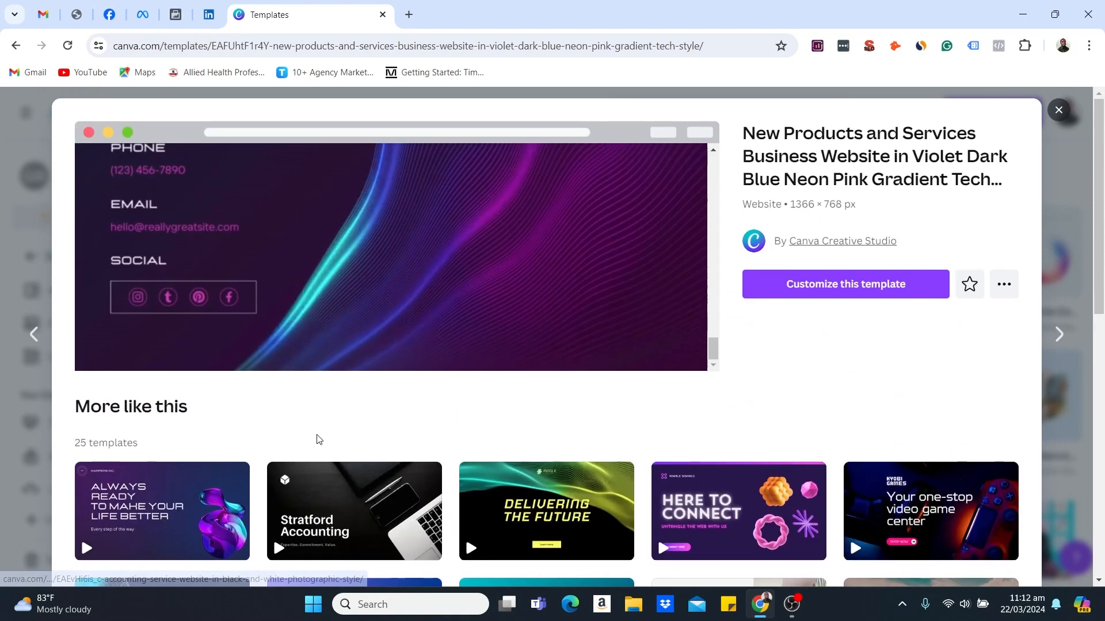
{"action": "left_click", "coordinate": [1059, 110]}
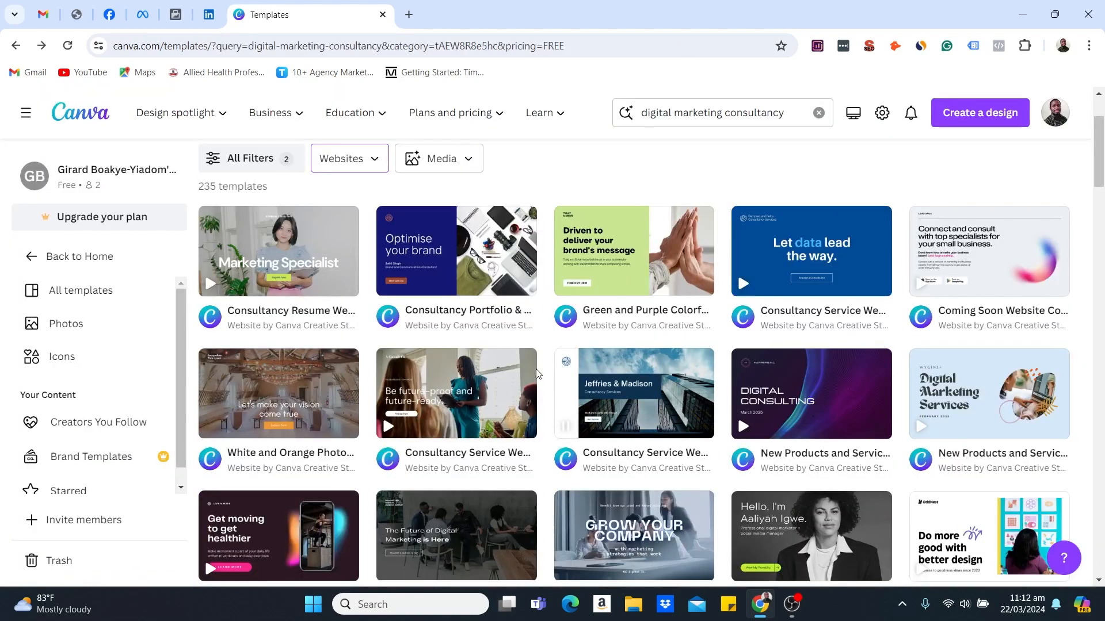
Step: Open the Consultancy Resume Website in Orange Photographic Style template for customization and look over its first pages
{"action": "left_click", "coordinate": [302, 246]}
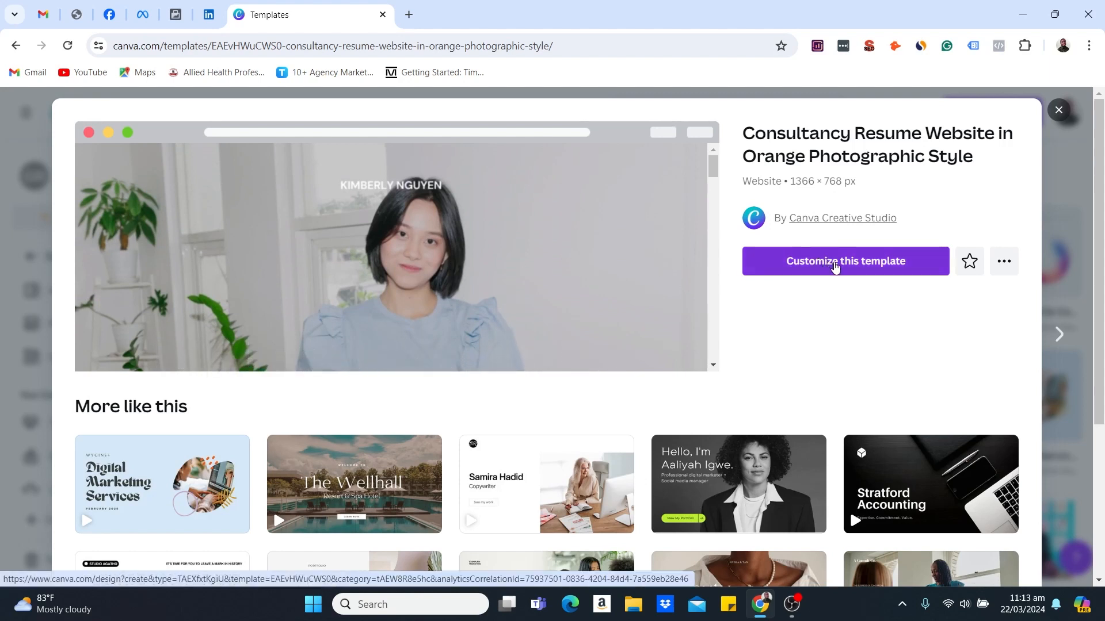
{"action": "left_click", "coordinate": [834, 266]}
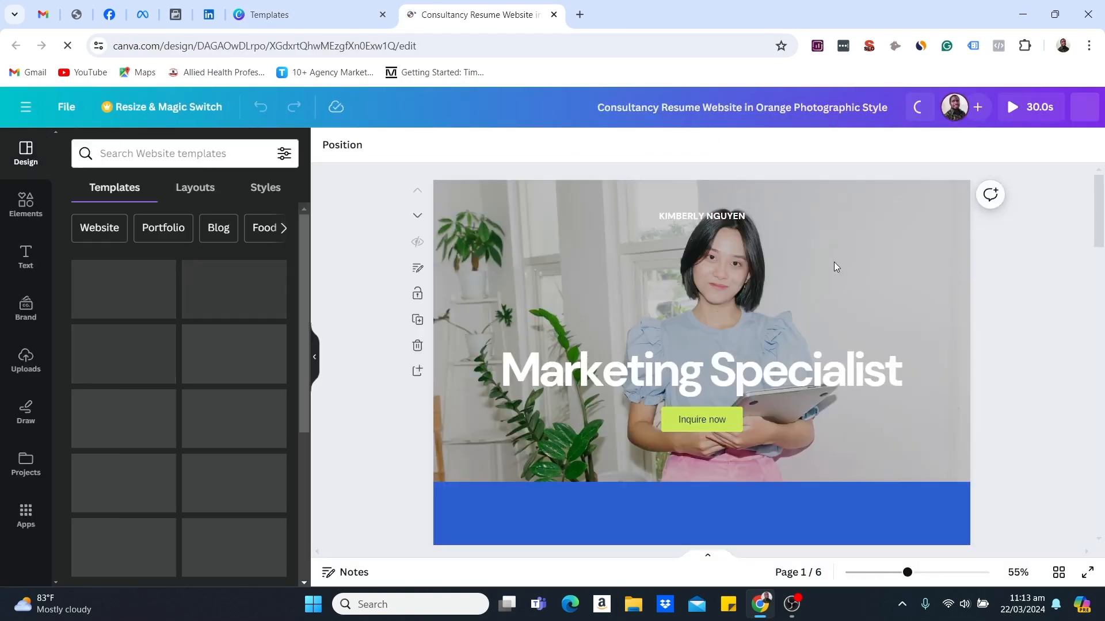
{"action": "scroll", "coordinate": [713, 289], "scroll_direction": "down", "scroll_amount": 4}
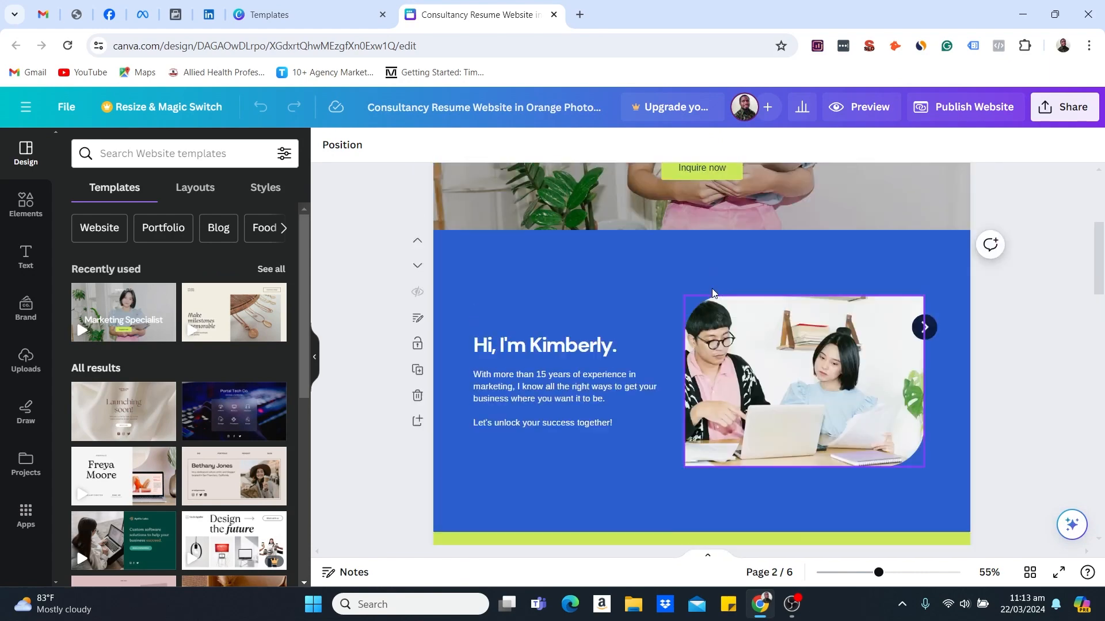
{"action": "scroll", "coordinate": [712, 288], "scroll_direction": "up", "scroll_amount": 4}
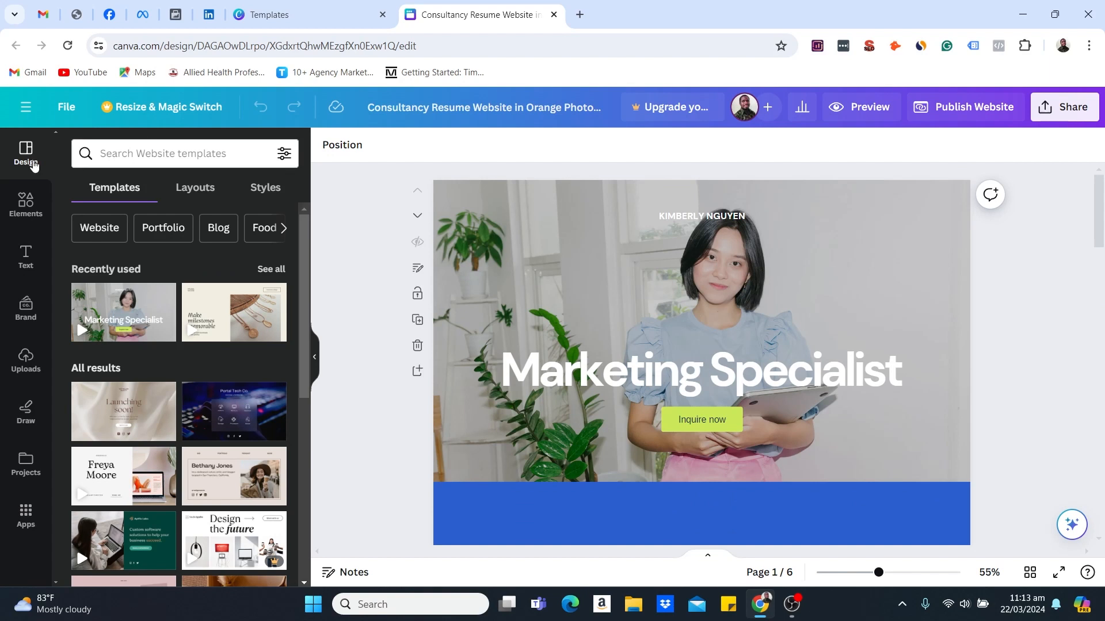
Step: Search the website templates for "marketing"
{"action": "left_click", "coordinate": [107, 158]}
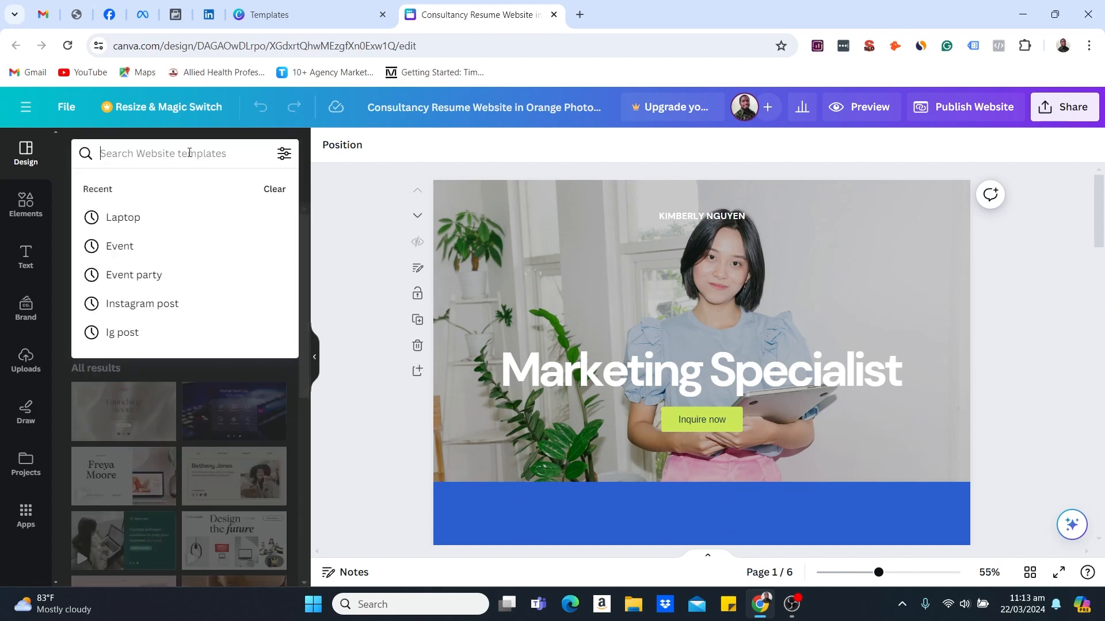
{"action": "type", "text": "marketing"}
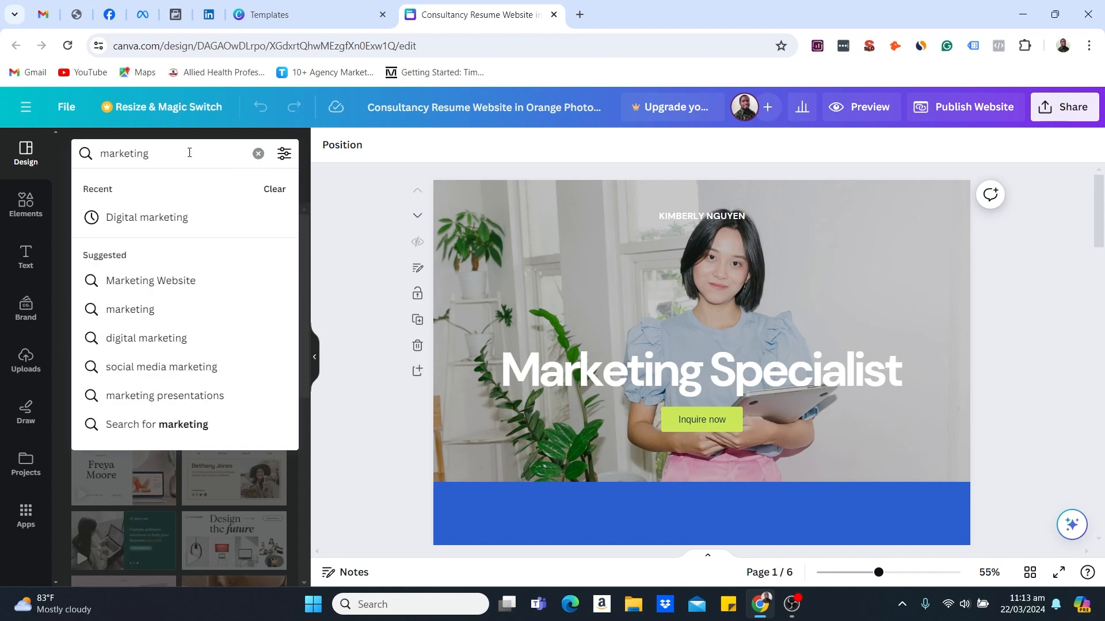
{"action": "key", "text": "Return"}
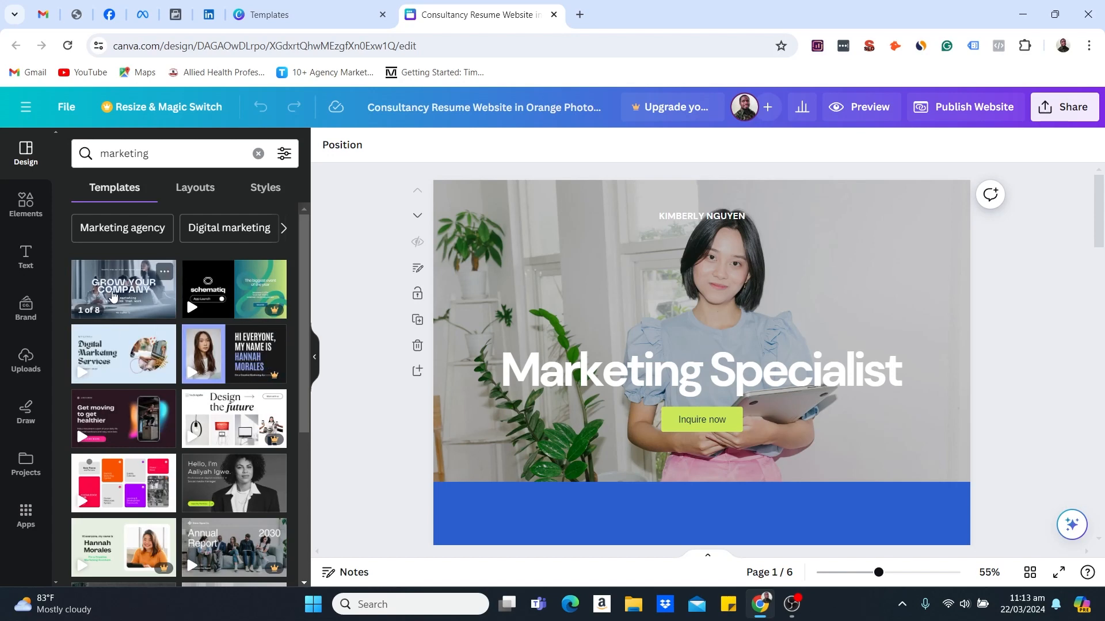
Step: Look over every page of the website design, from the Marketing Specialist header to the contact section with the consultation button
{"action": "scroll", "coordinate": [635, 351], "scroll_direction": "down", "scroll_amount": 5}
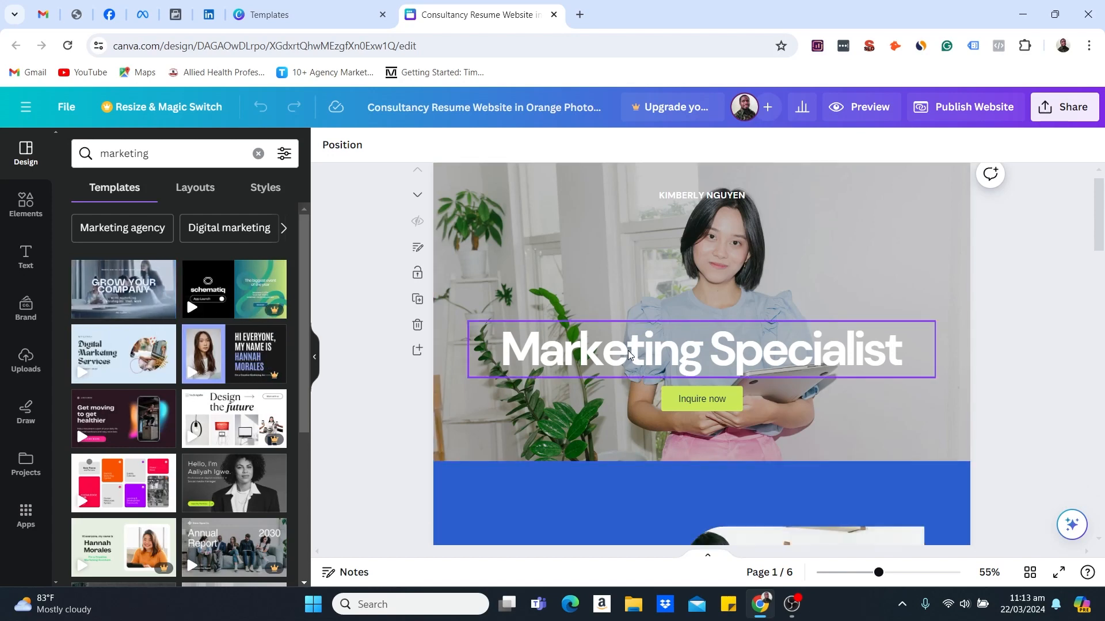
{"action": "scroll", "coordinate": [616, 340], "scroll_direction": "down", "scroll_amount": 4}
{"action": "scroll", "coordinate": [612, 287], "scroll_direction": "up", "scroll_amount": 10}
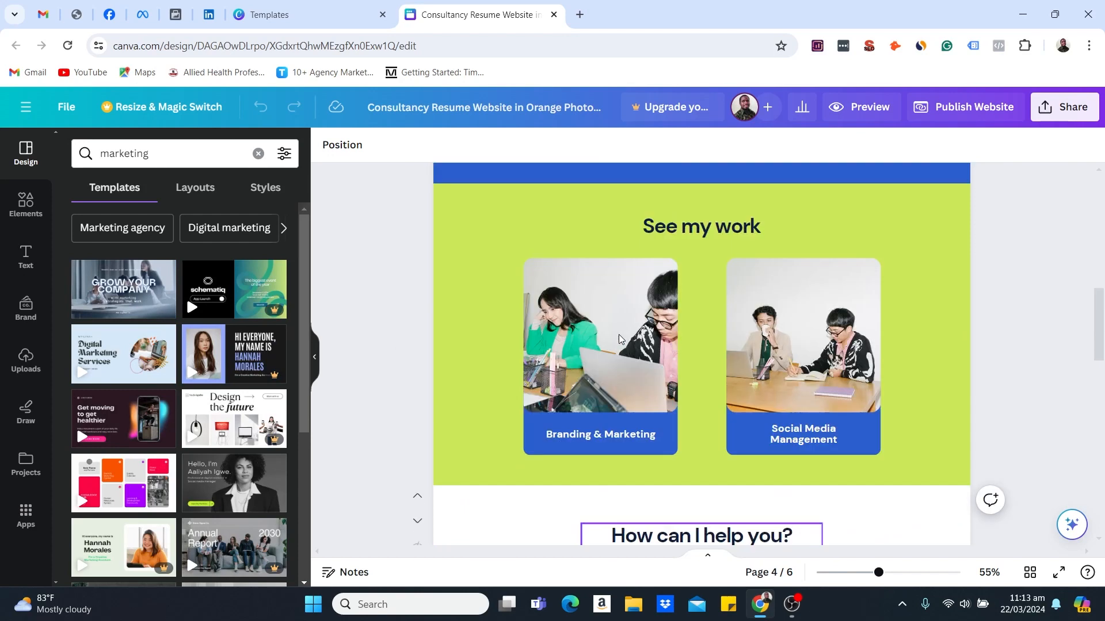
{"action": "scroll", "coordinate": [612, 254], "scroll_direction": "down", "scroll_amount": 2}
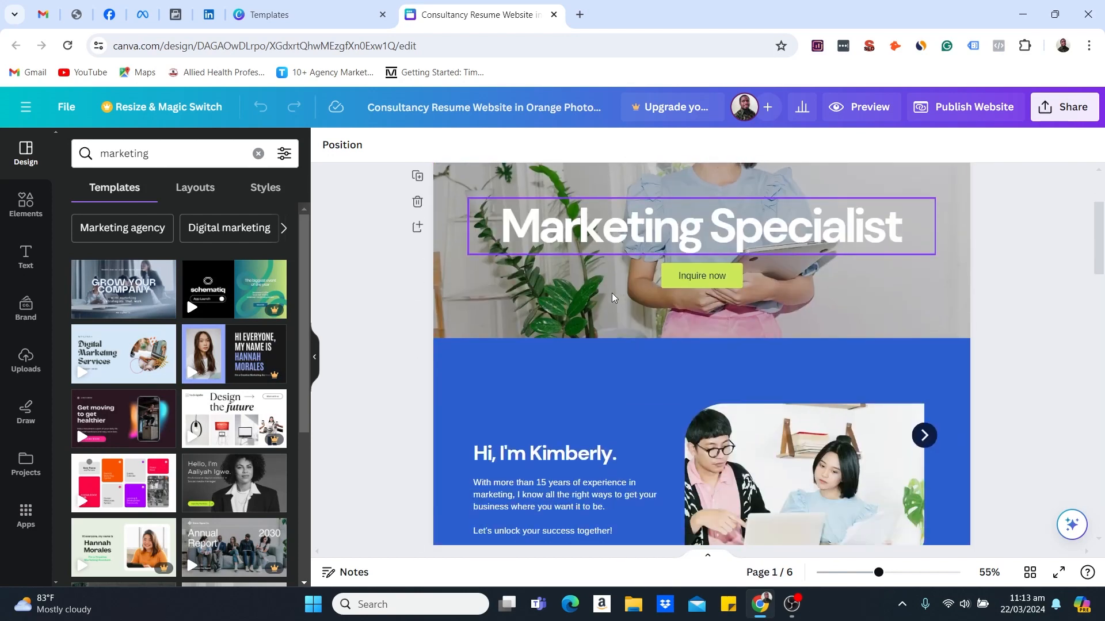
{"action": "scroll", "coordinate": [547, 242], "scroll_direction": "up", "scroll_amount": 3}
{"action": "left_click", "coordinate": [524, 235]}
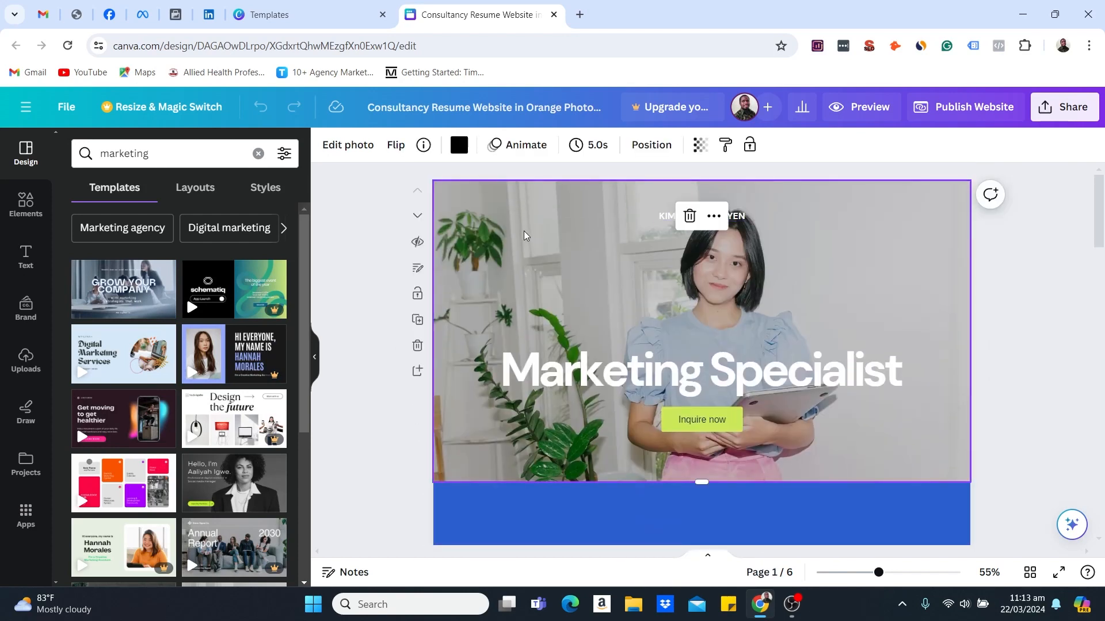
{"action": "scroll", "coordinate": [564, 227], "scroll_direction": "down", "scroll_amount": 3}
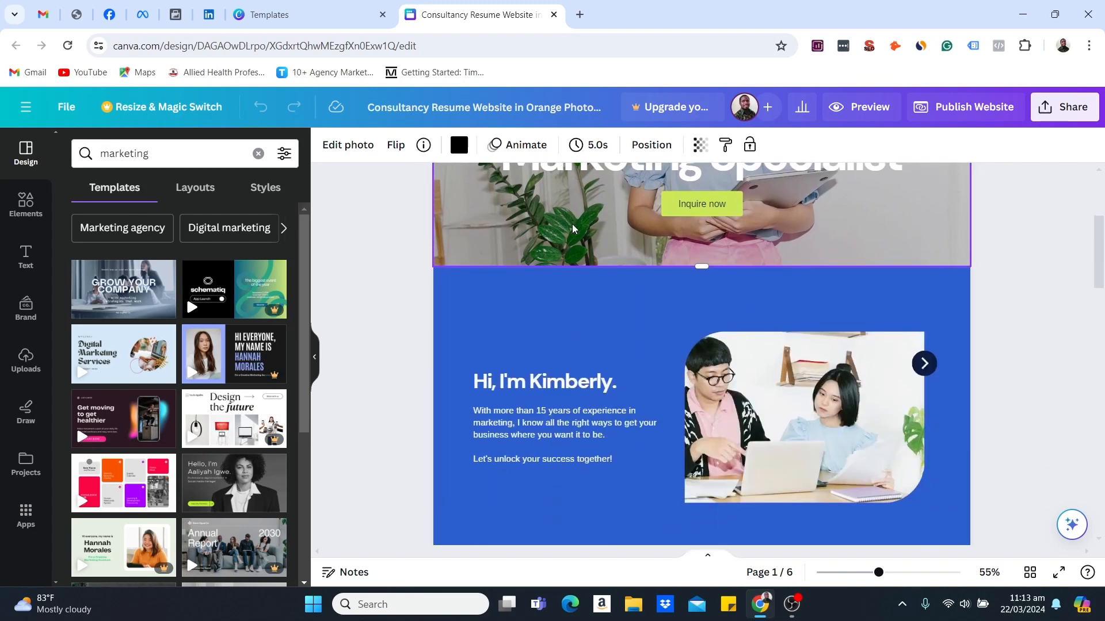
{"action": "left_click", "coordinate": [565, 333]}
{"action": "scroll", "coordinate": [552, 288], "scroll_direction": "down", "scroll_amount": 5}
{"action": "left_click", "coordinate": [548, 246]}
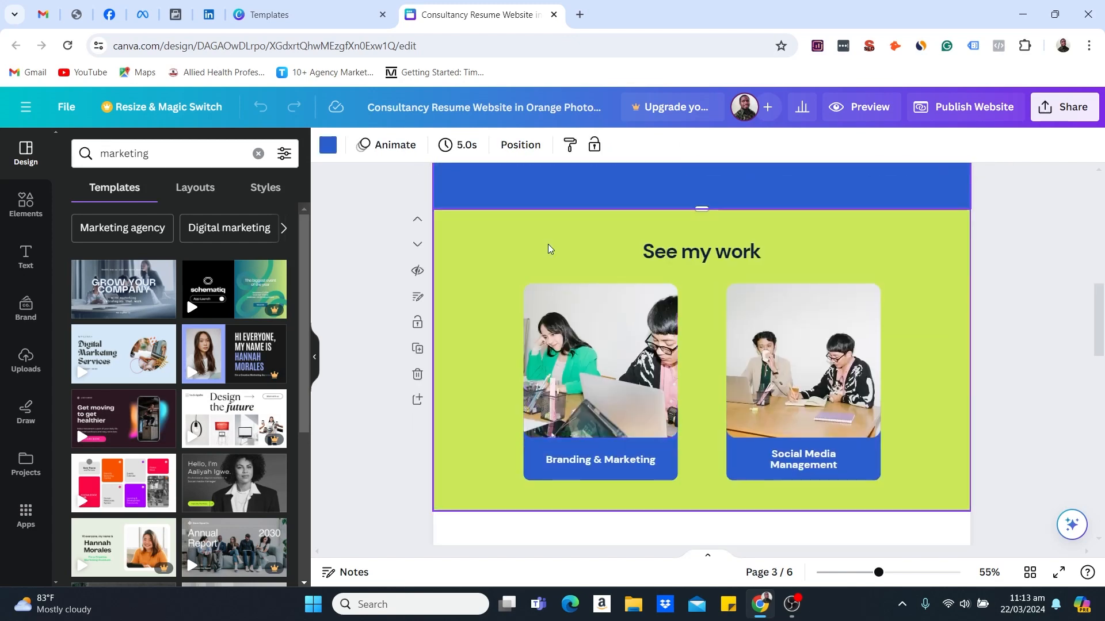
{"action": "scroll", "coordinate": [544, 245], "scroll_direction": "down", "scroll_amount": 3}
{"action": "left_click", "coordinate": [544, 243]}
{"action": "scroll", "coordinate": [542, 239], "scroll_direction": "down", "scroll_amount": 3}
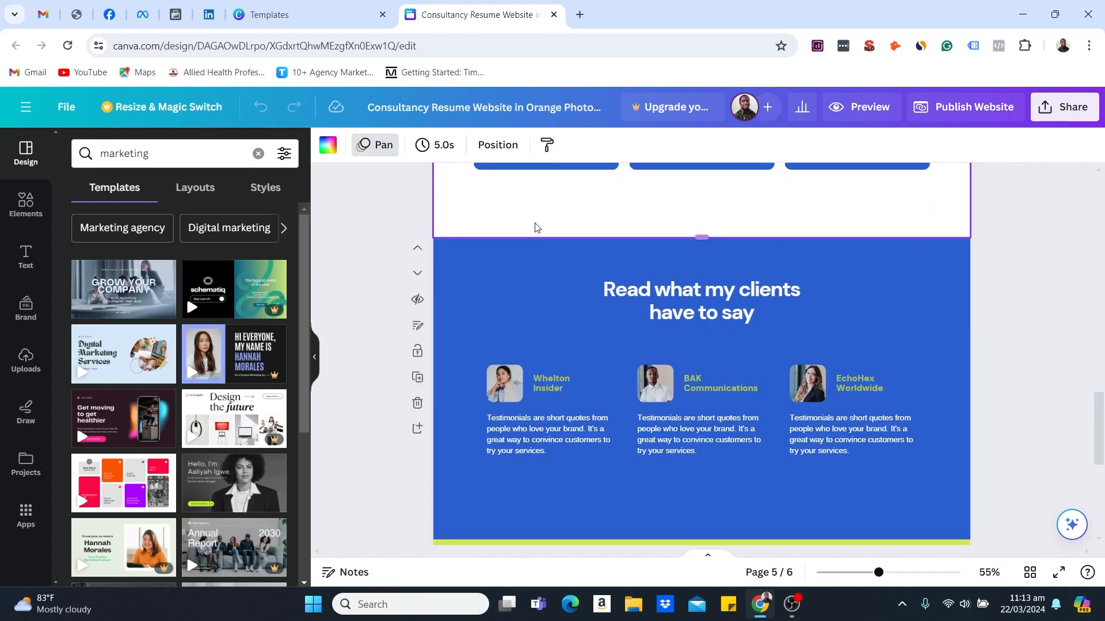
{"action": "left_click", "coordinate": [541, 312]}
{"action": "scroll", "coordinate": [540, 311], "scroll_direction": "down", "scroll_amount": 5}
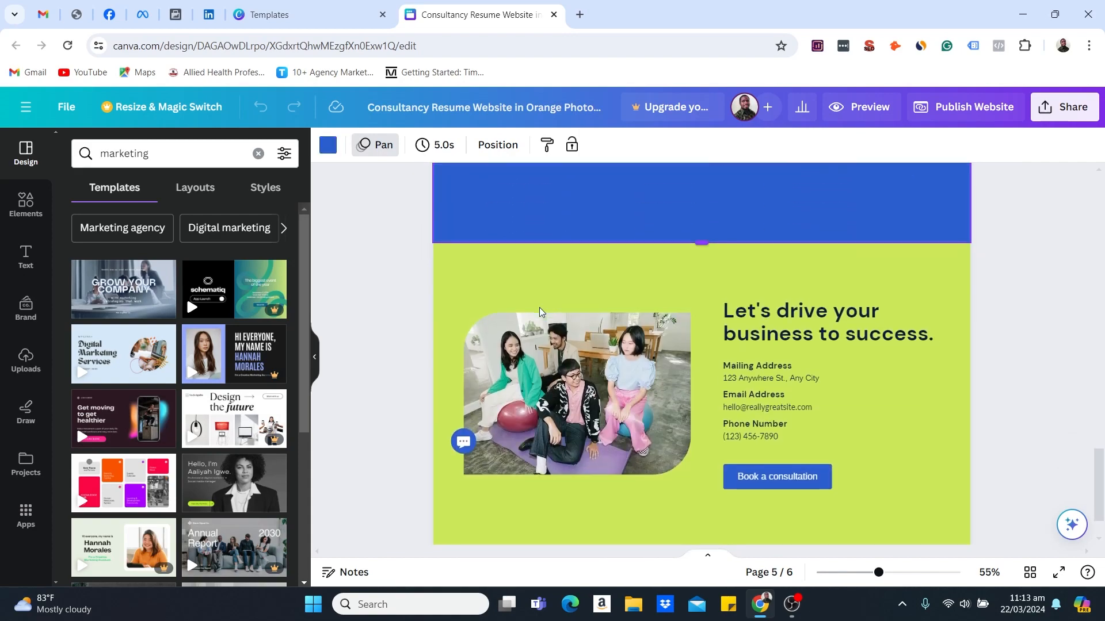
{"action": "left_click", "coordinate": [547, 260]}
{"action": "scroll", "coordinate": [548, 239], "scroll_direction": "up", "scroll_amount": 10}
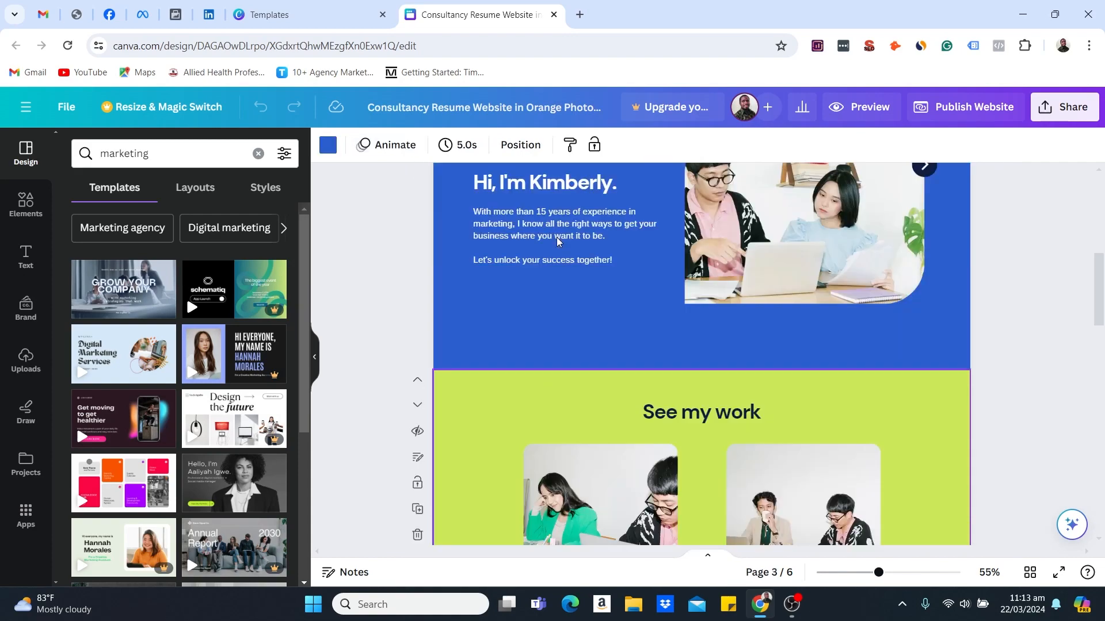
{"action": "scroll", "coordinate": [558, 239], "scroll_direction": "down", "scroll_amount": 5}
{"action": "scroll", "coordinate": [556, 241], "scroll_direction": "down", "scroll_amount": 5}
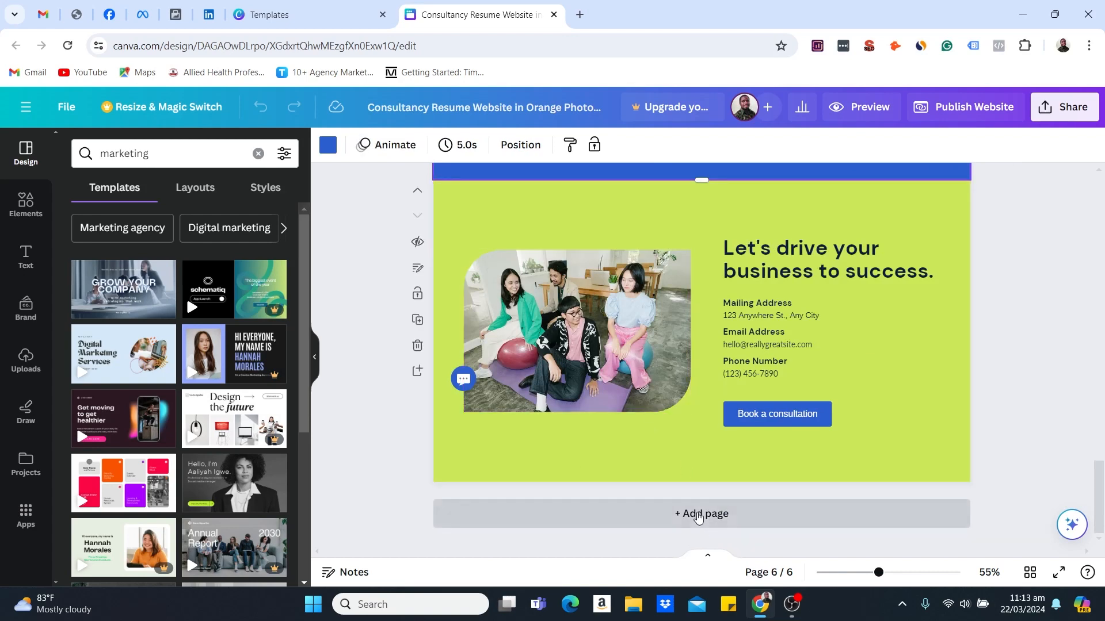
Step: Try adding a blank page at the end of the website, undo it, and return to the first page
{"action": "left_click", "coordinate": [707, 513]}
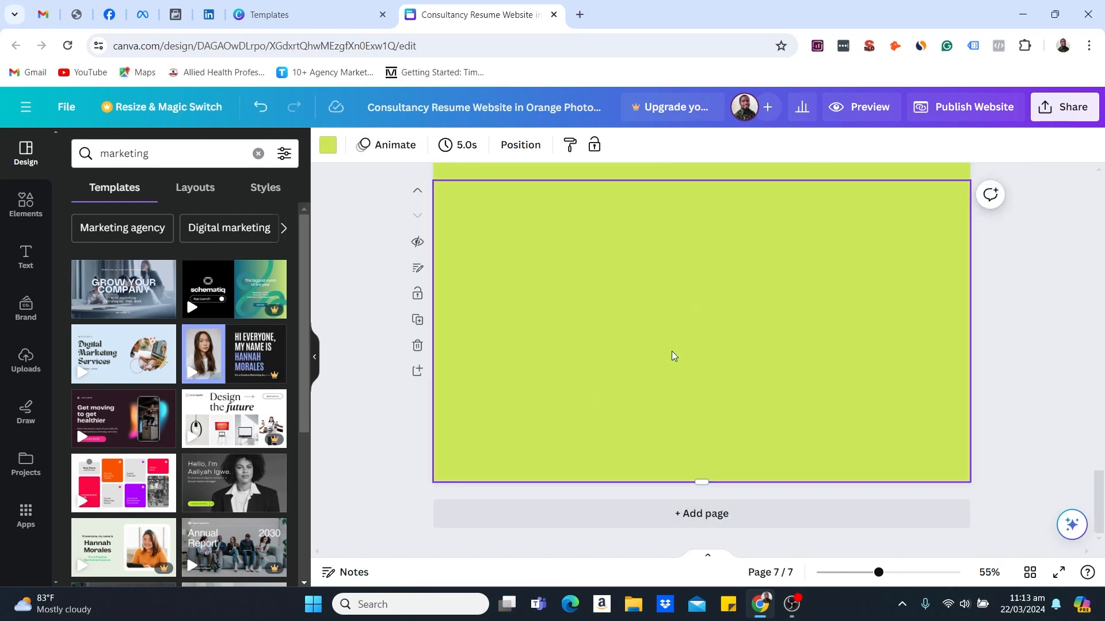
{"action": "key", "text": "ctrl+z"}
{"action": "scroll", "coordinate": [671, 354], "scroll_direction": "up", "scroll_amount": 10}
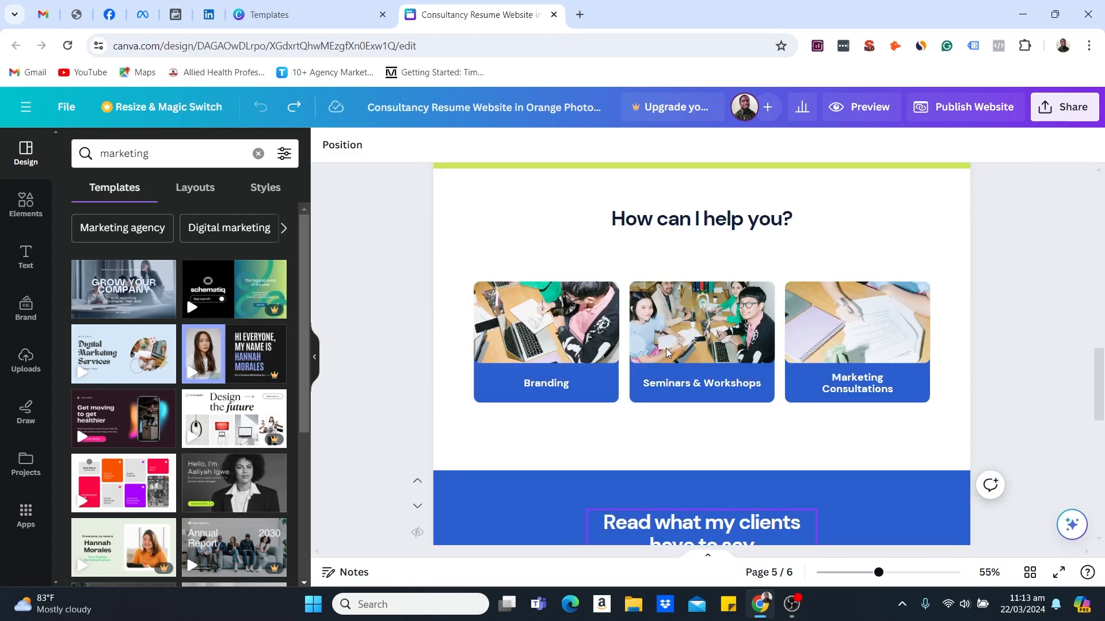
{"action": "scroll", "coordinate": [667, 353], "scroll_direction": "up", "scroll_amount": 6}
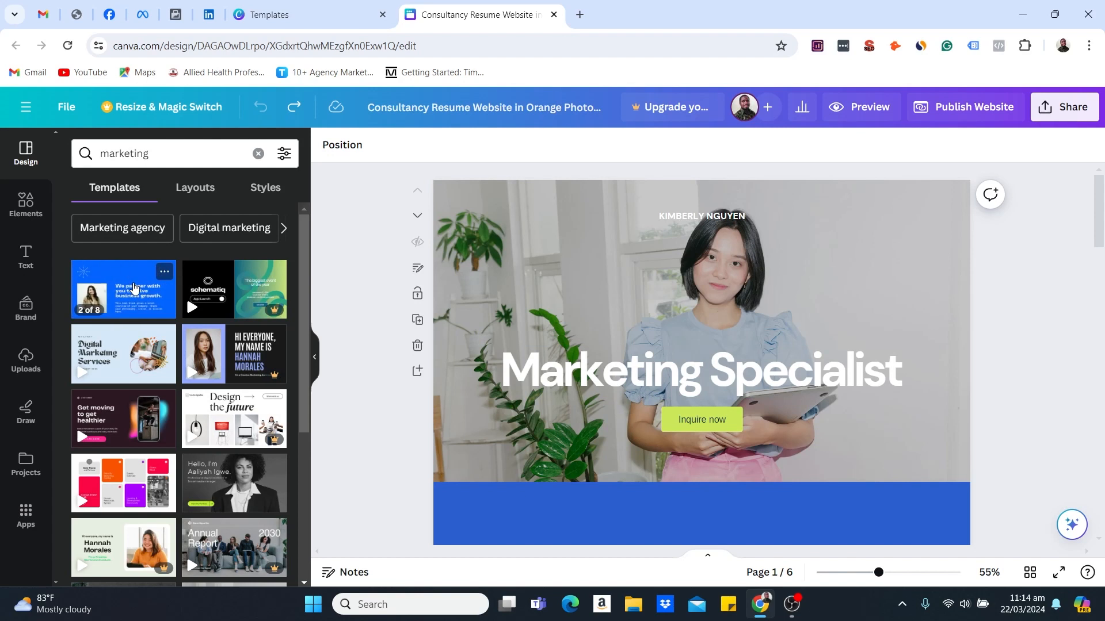
Step: Open the White Slate Grey Company Dynamic template from the marketing results and look over its page layouts
{"action": "left_click", "coordinate": [134, 288]}
{"action": "scroll", "coordinate": [225, 405], "scroll_direction": "down", "scroll_amount": 1}
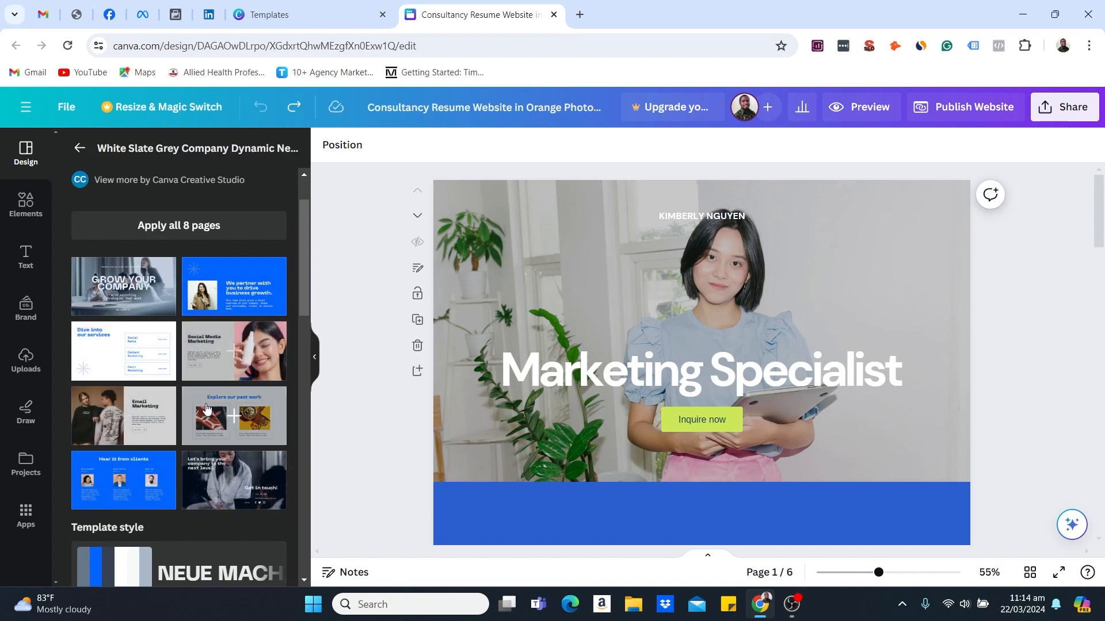
{"action": "scroll", "coordinate": [207, 409], "scroll_direction": "down", "scroll_amount": 1}
Step: Try replacing the blue introduction page with the Email Marketing layout, review the site, and undo the replacement each time
{"action": "scroll", "coordinate": [548, 358], "scroll_direction": "down", "scroll_amount": 3}
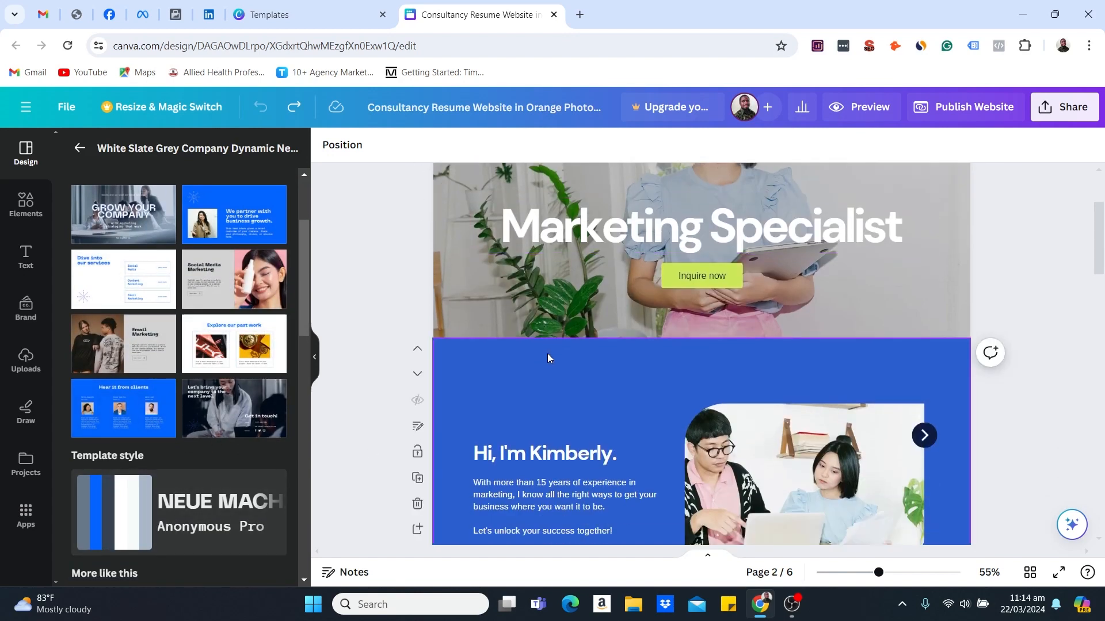
{"action": "left_click", "coordinate": [122, 343]}
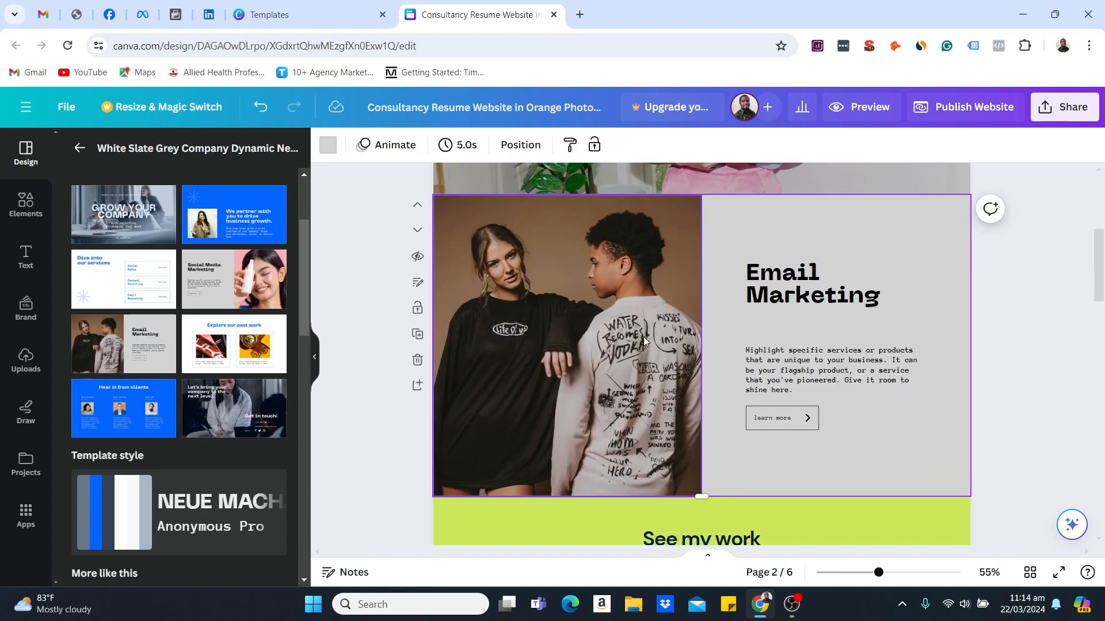
{"action": "scroll", "coordinate": [643, 339], "scroll_direction": "down", "scroll_amount": 10}
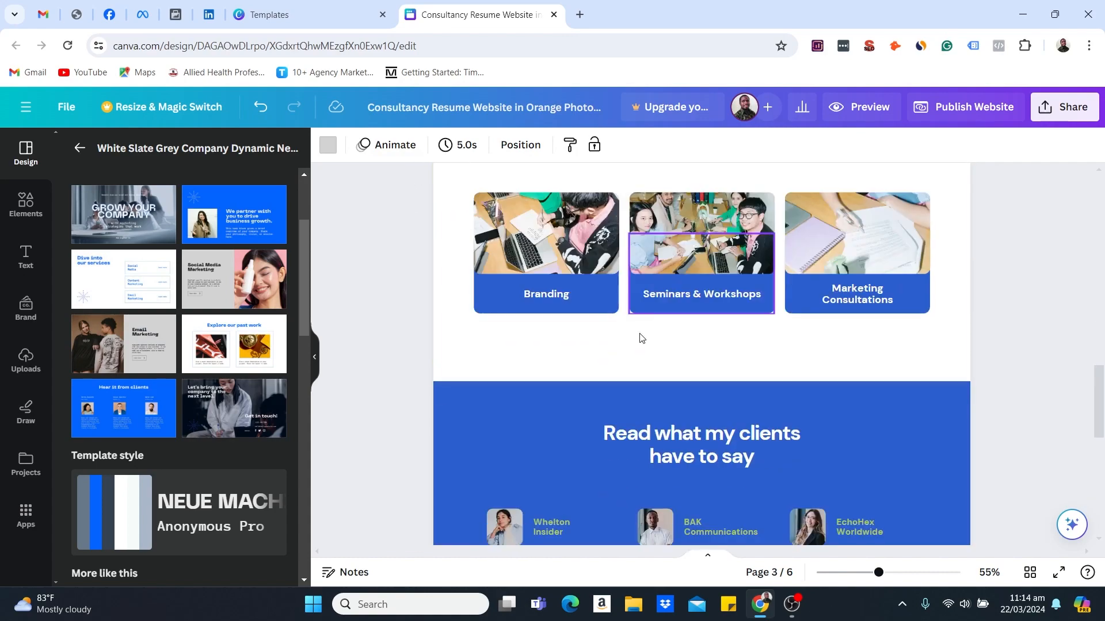
{"action": "scroll", "coordinate": [641, 334], "scroll_direction": "down", "scroll_amount": 6}
{"action": "scroll", "coordinate": [640, 334], "scroll_direction": "up", "scroll_amount": 20}
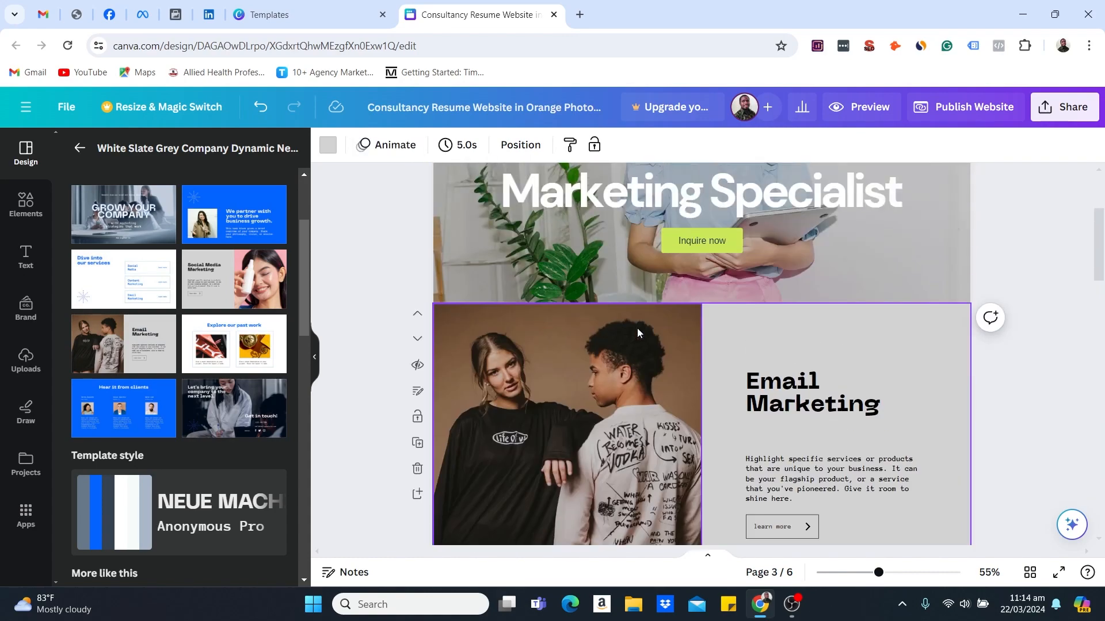
{"action": "scroll", "coordinate": [637, 332], "scroll_direction": "up", "scroll_amount": 3}
{"action": "scroll", "coordinate": [633, 334], "scroll_direction": "down", "scroll_amount": 4}
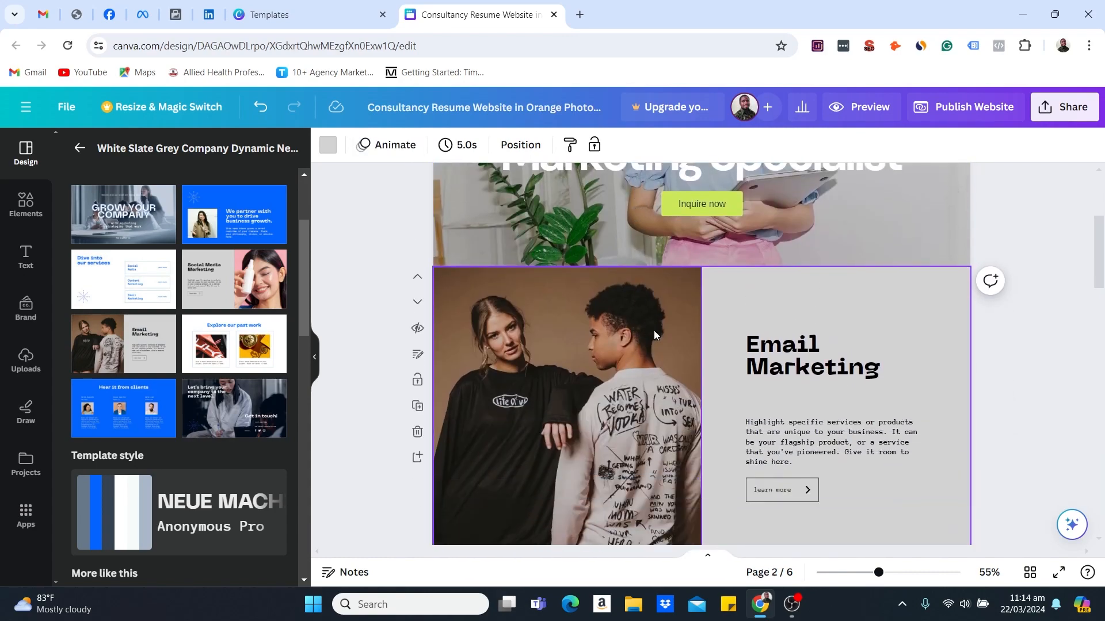
{"action": "key", "text": "ctrl+z"}
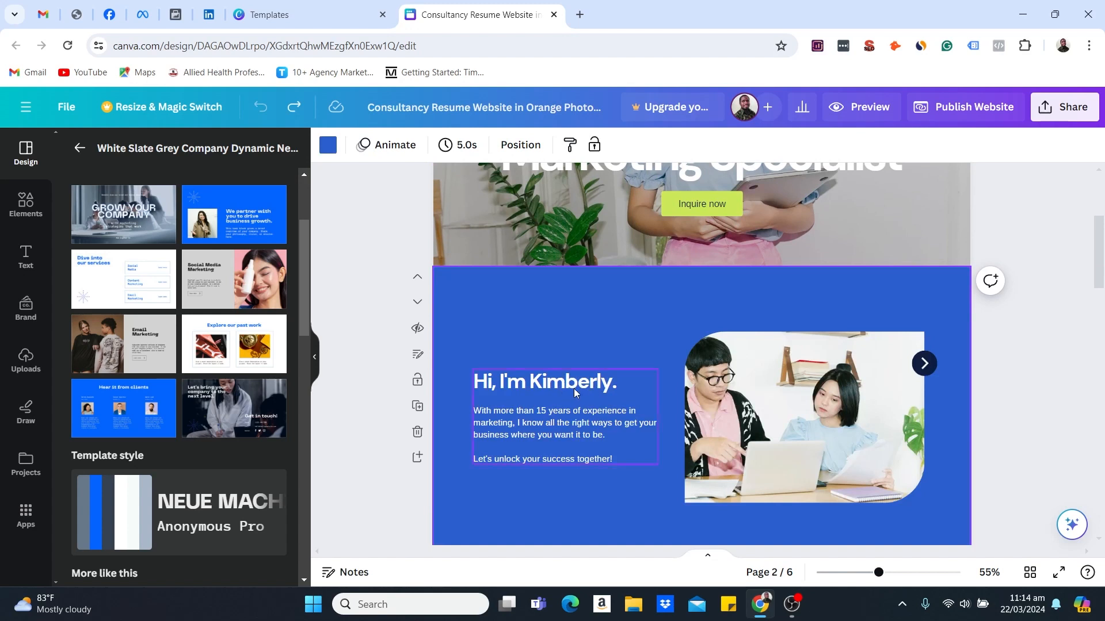
{"action": "scroll", "coordinate": [587, 368], "scroll_direction": "down", "scroll_amount": 2}
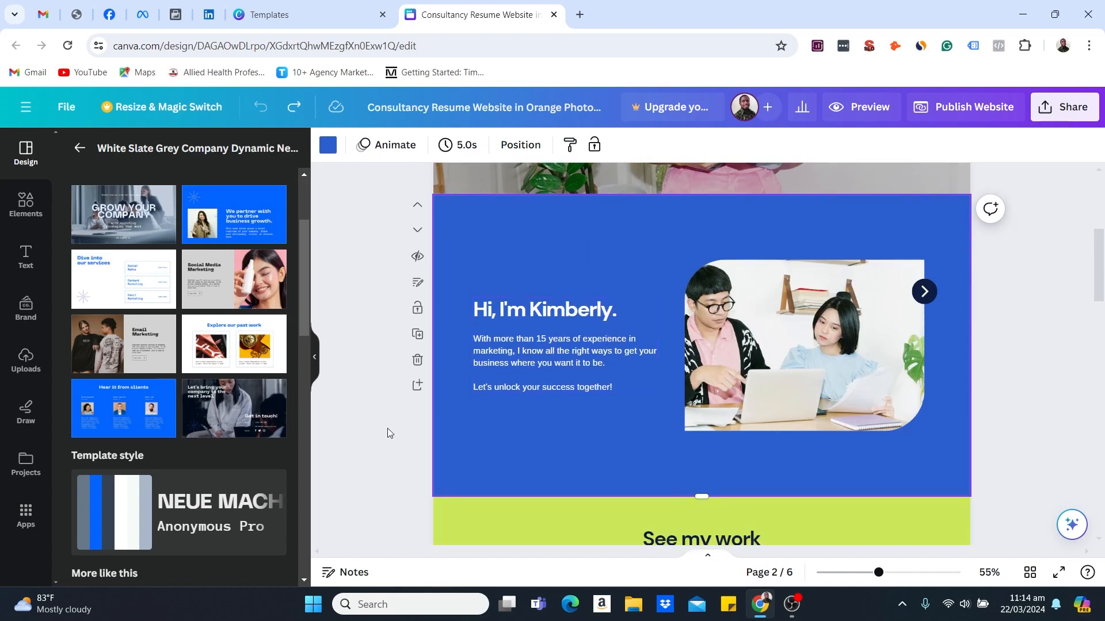
{"action": "left_click", "coordinate": [123, 345]}
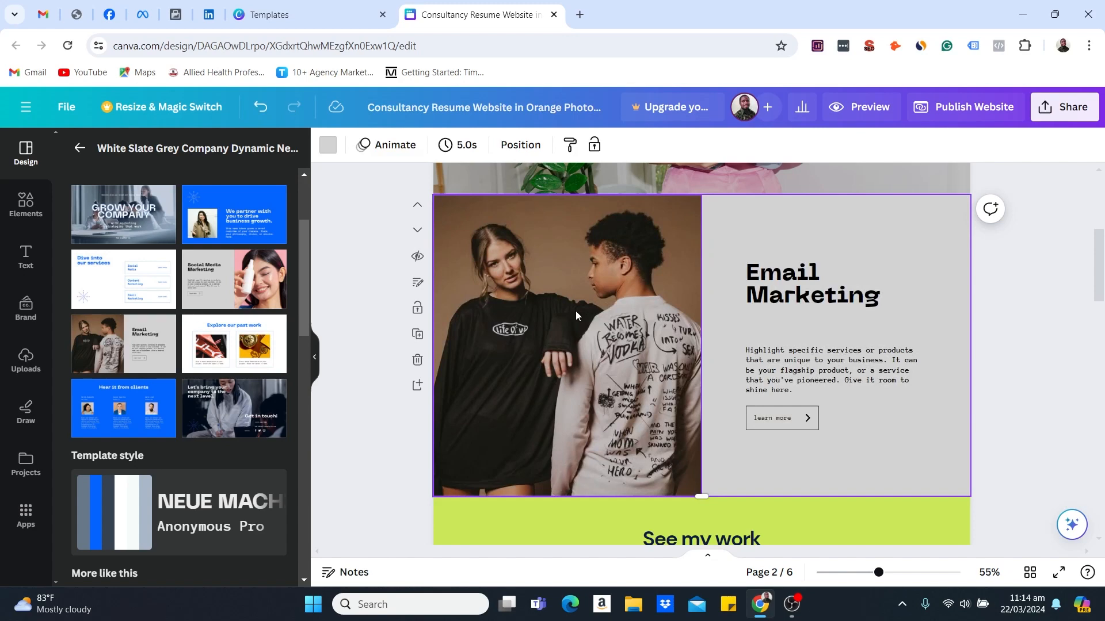
{"action": "key", "text": "ctrl+z"}
Step: Add a new page after the contact section and apply the "Dive into our services" layout to it
{"action": "scroll", "coordinate": [581, 322], "scroll_direction": "down", "scroll_amount": 10}
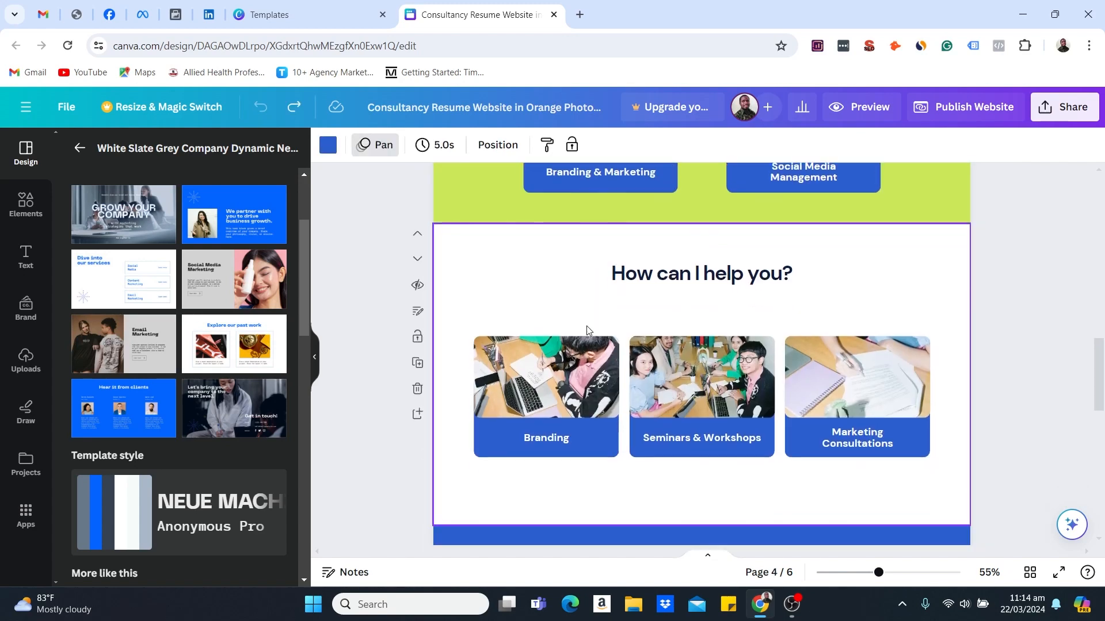
{"action": "scroll", "coordinate": [585, 325], "scroll_direction": "down", "scroll_amount": 10}
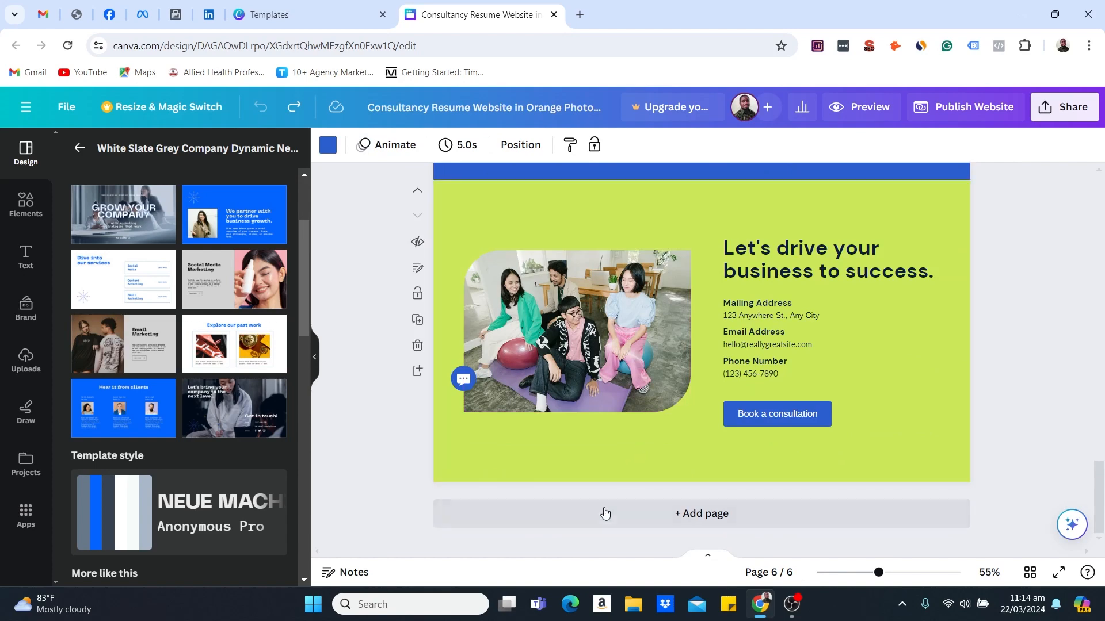
{"action": "left_click", "coordinate": [675, 515]}
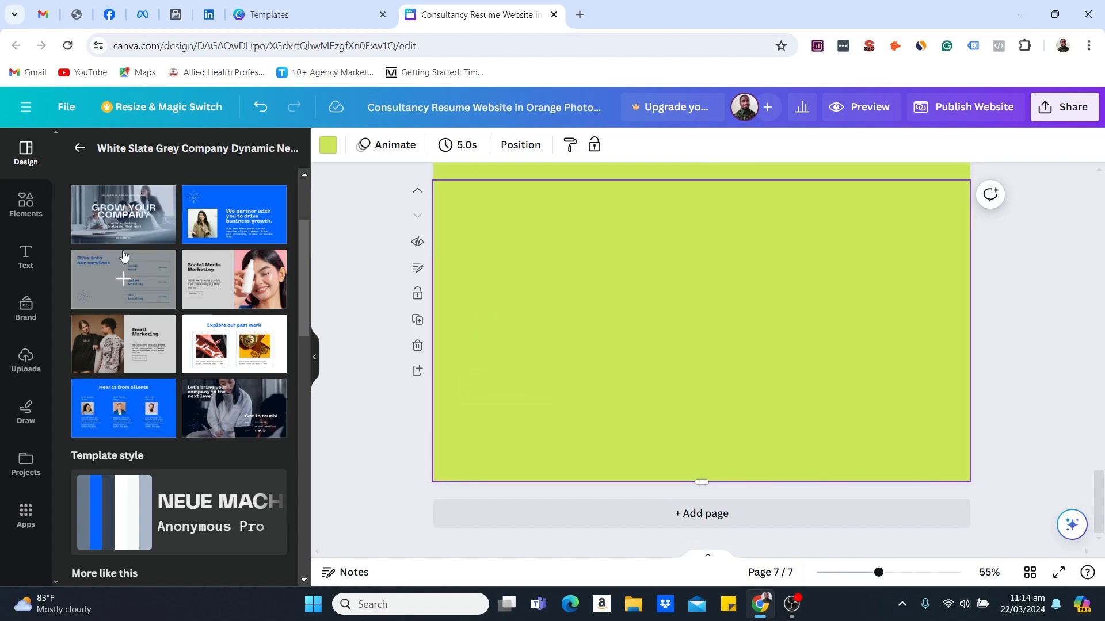
{"action": "left_click", "coordinate": [121, 277]}
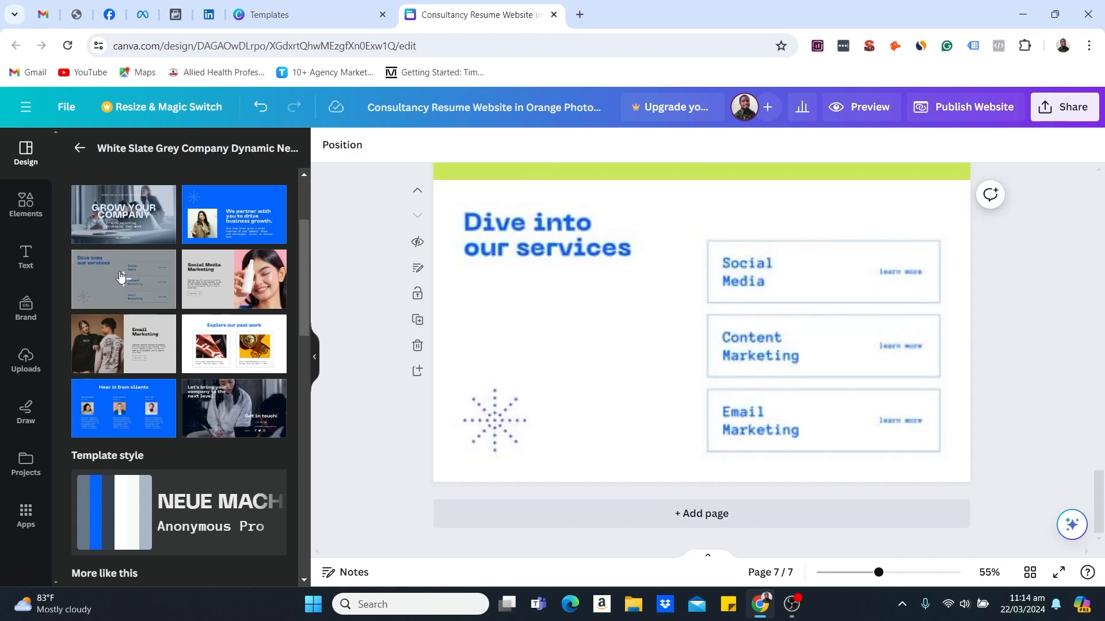
Step: Move the "Dive into our services" page up four places to become page 3, directly below the introduction page
{"action": "scroll", "coordinate": [749, 332], "scroll_direction": "up", "scroll_amount": 1}
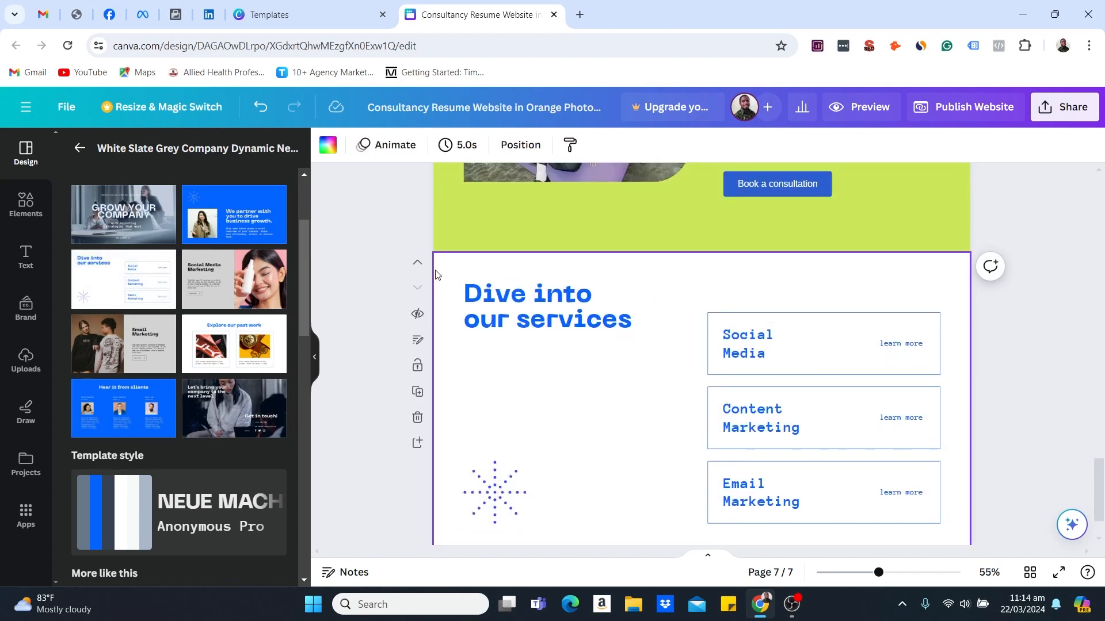
{"action": "scroll", "coordinate": [535, 360], "scroll_direction": "up", "scroll_amount": 2}
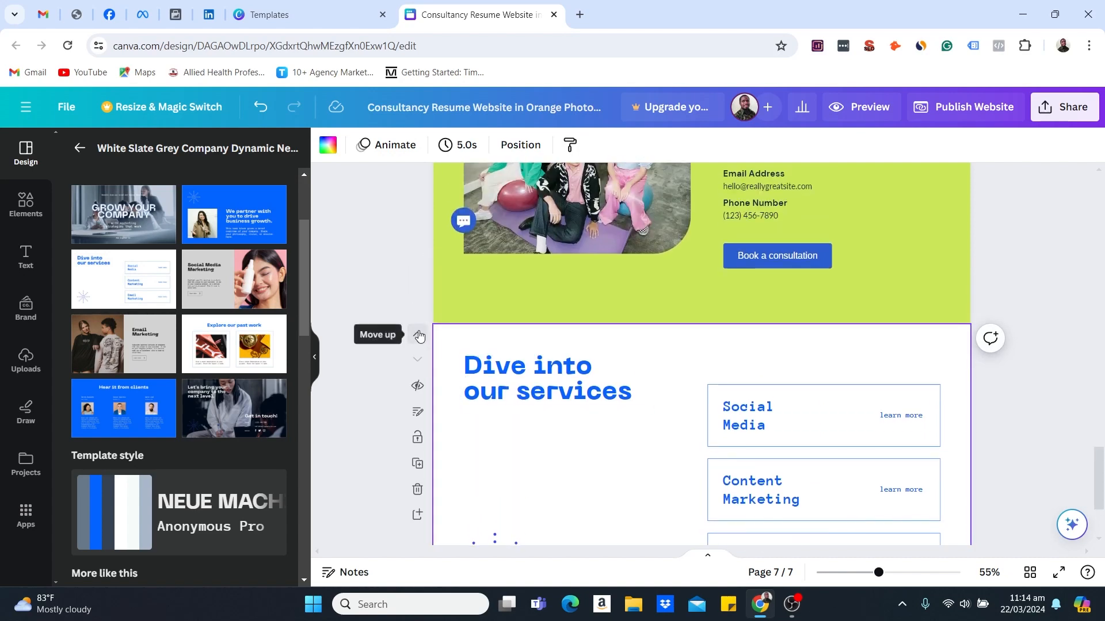
{"action": "left_click", "coordinate": [417, 334]}
{"action": "left_click", "coordinate": [417, 334]}
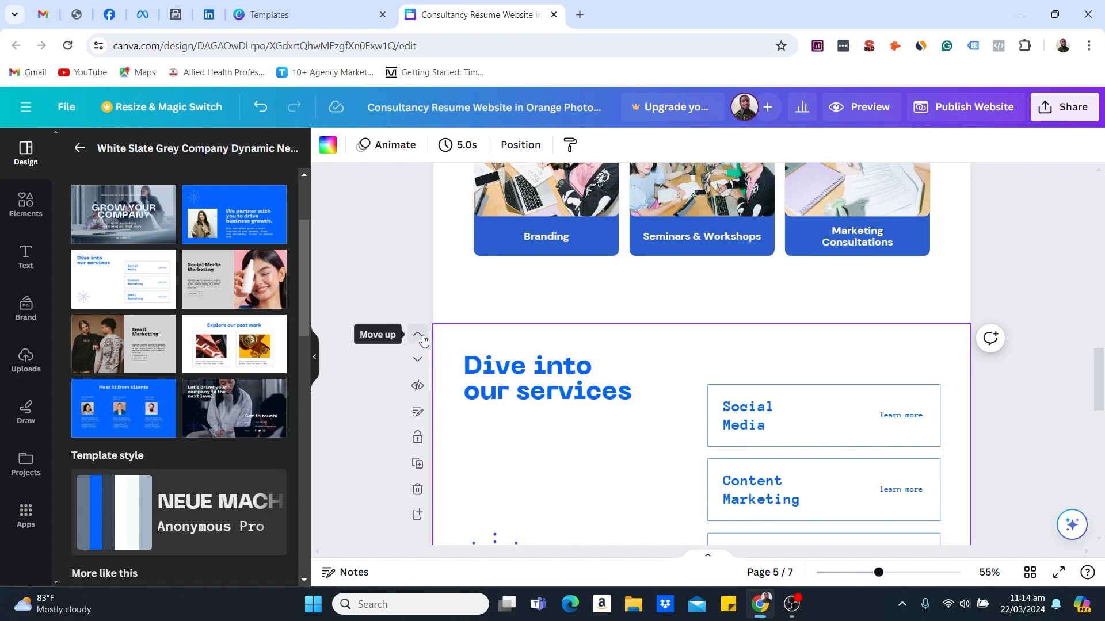
{"action": "left_click", "coordinate": [419, 337]}
{"action": "left_click", "coordinate": [418, 337]}
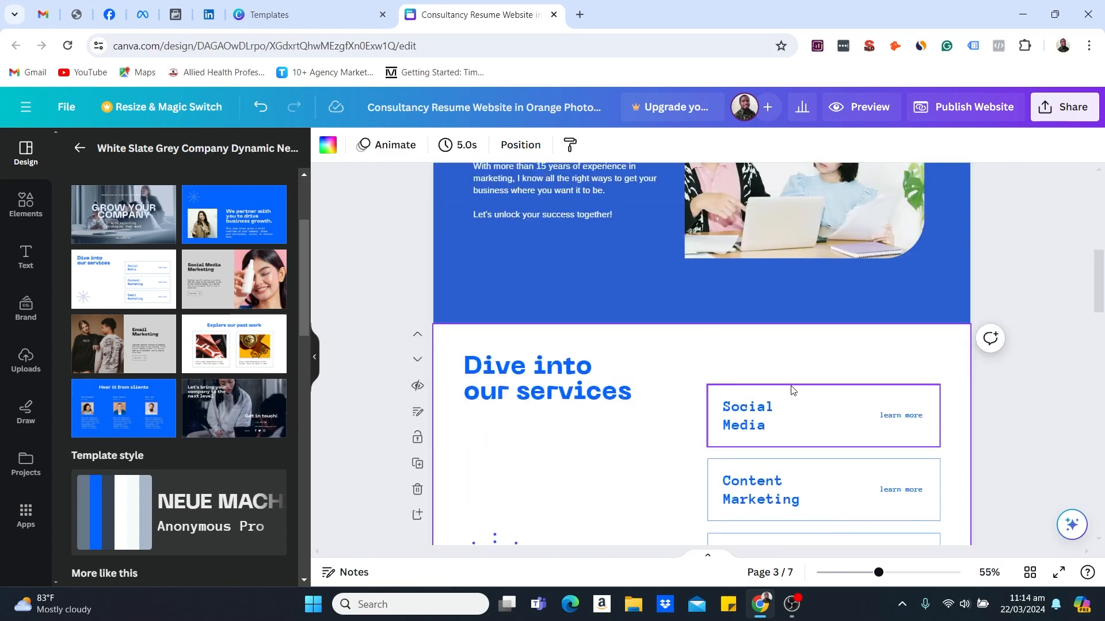
Step: Change the headline on the first page from "Marketing Specialist" to "Marketing Expert"
{"action": "scroll", "coordinate": [721, 313], "scroll_direction": "up", "scroll_amount": 10}
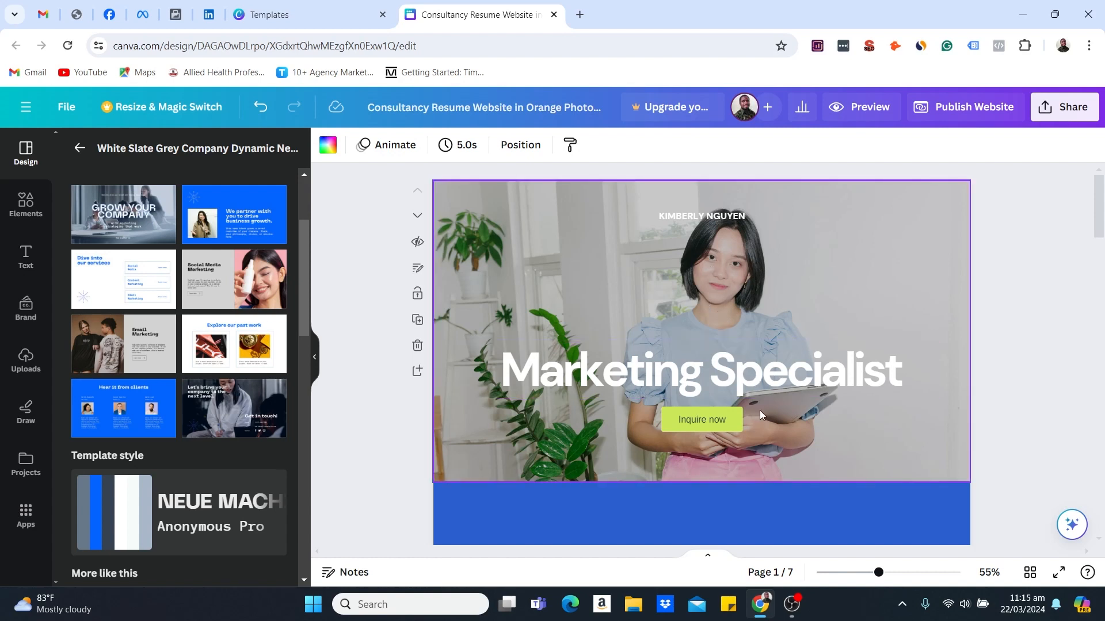
{"action": "left_click", "coordinate": [717, 377]}
{"action": "left_click", "coordinate": [719, 377]}
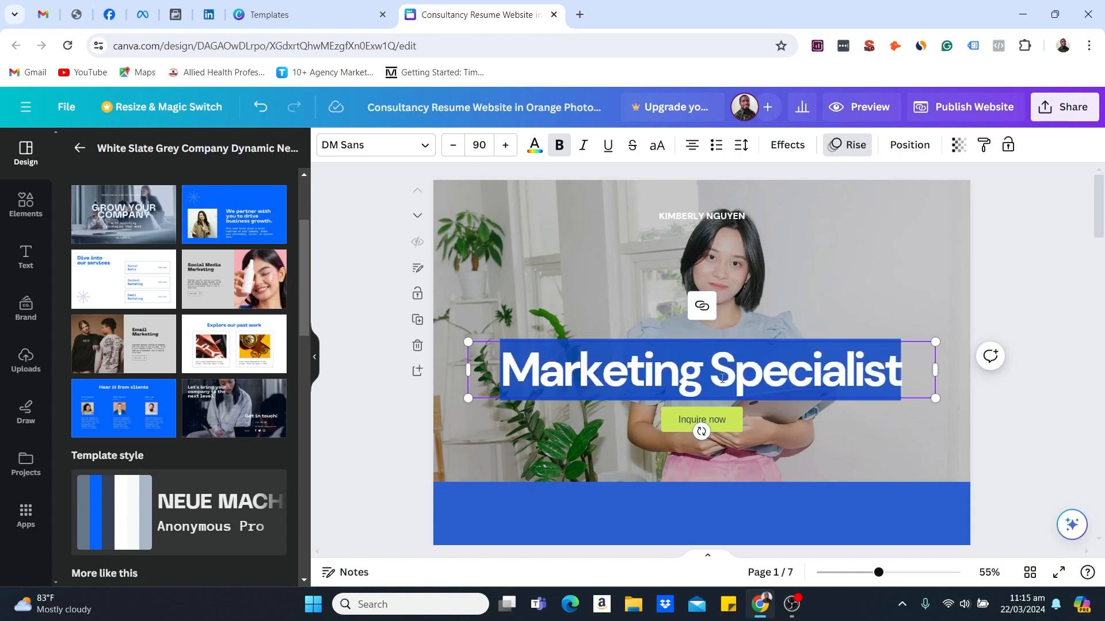
{"action": "left_click", "coordinate": [715, 373]}
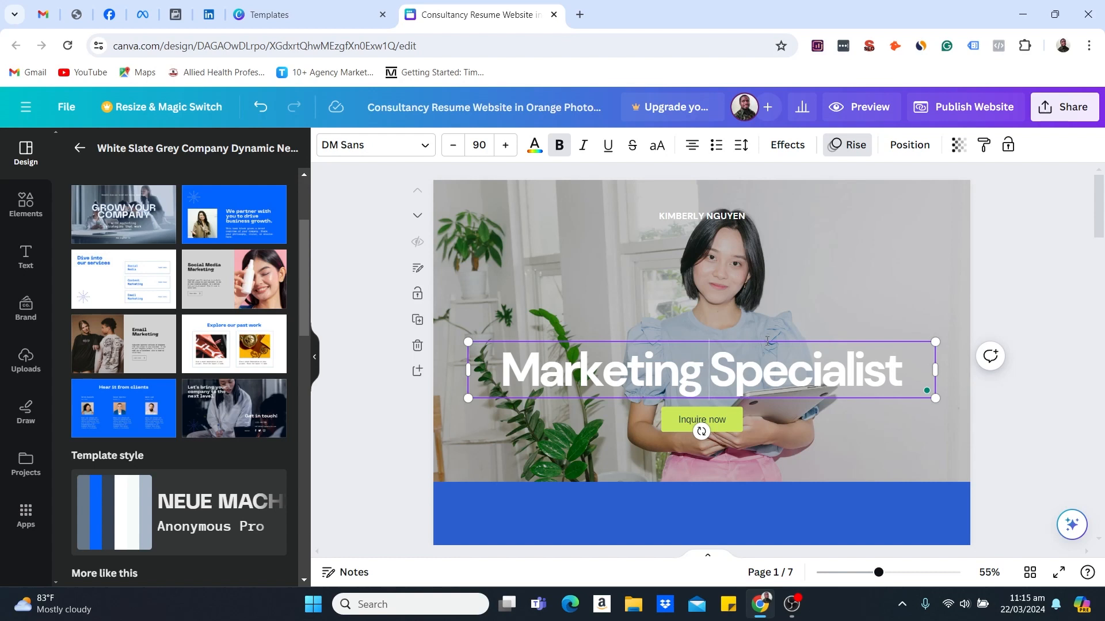
{"action": "type", "text": "E"}
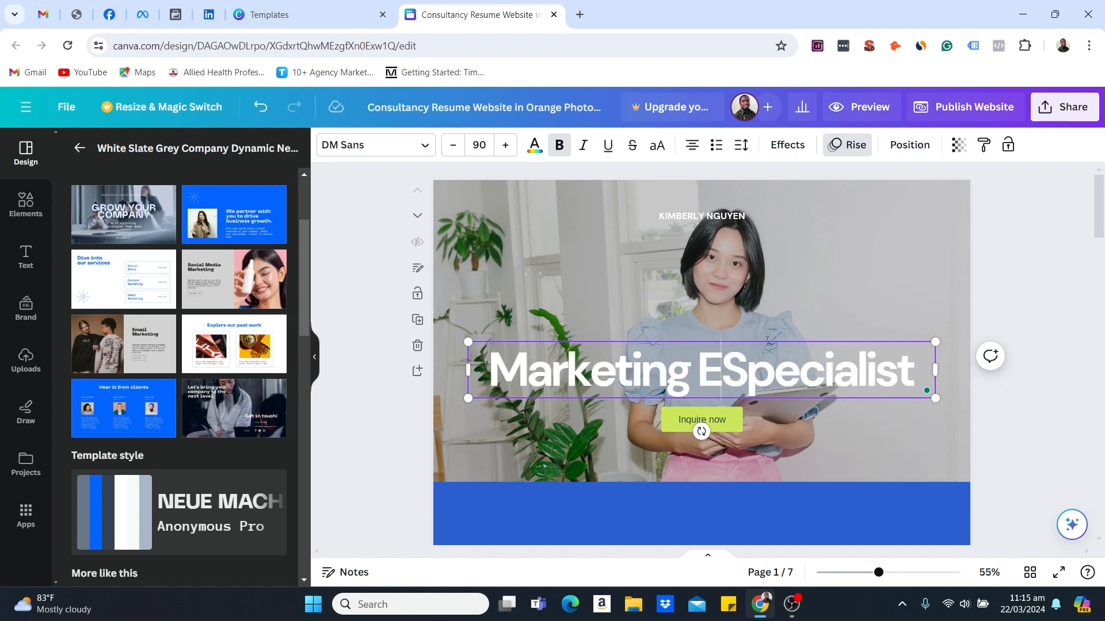
{"action": "type", "text": "xpert"}
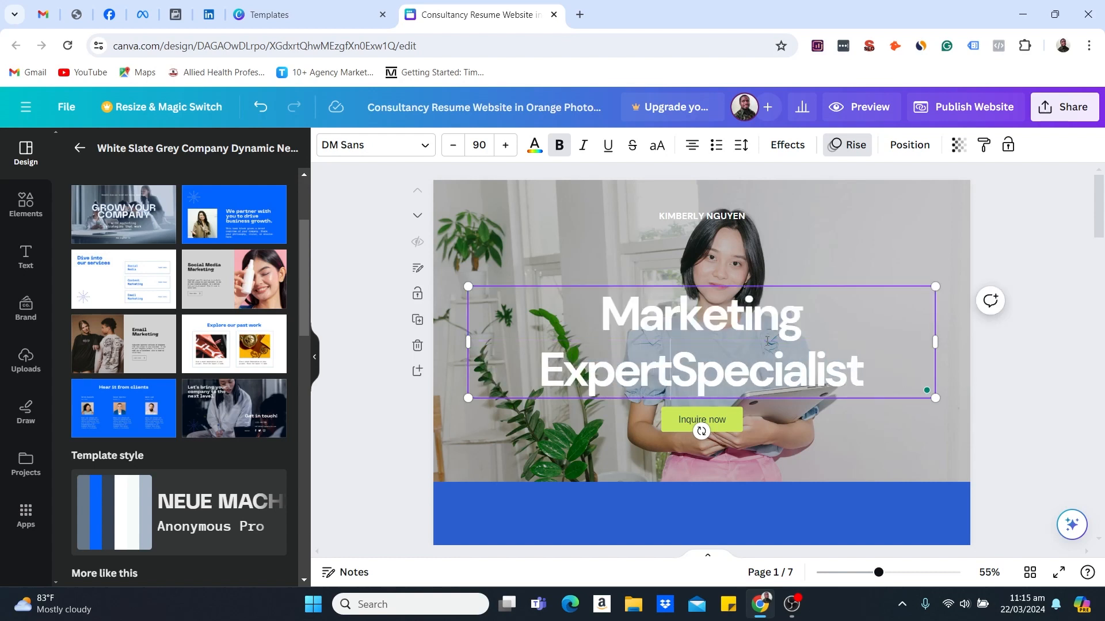
{"action": "key", "text": "Delete"}
{"action": "key", "text": "Delete"}
{"action": "key", "text": "Delete"}
{"action": "key", "text": "Delete"}
{"action": "key", "text": "Delete"}
{"action": "key", "text": "Delete"}
{"action": "key", "text": "Delete"}
{"action": "key", "text": "Delete"}
{"action": "key", "text": "Delete"}
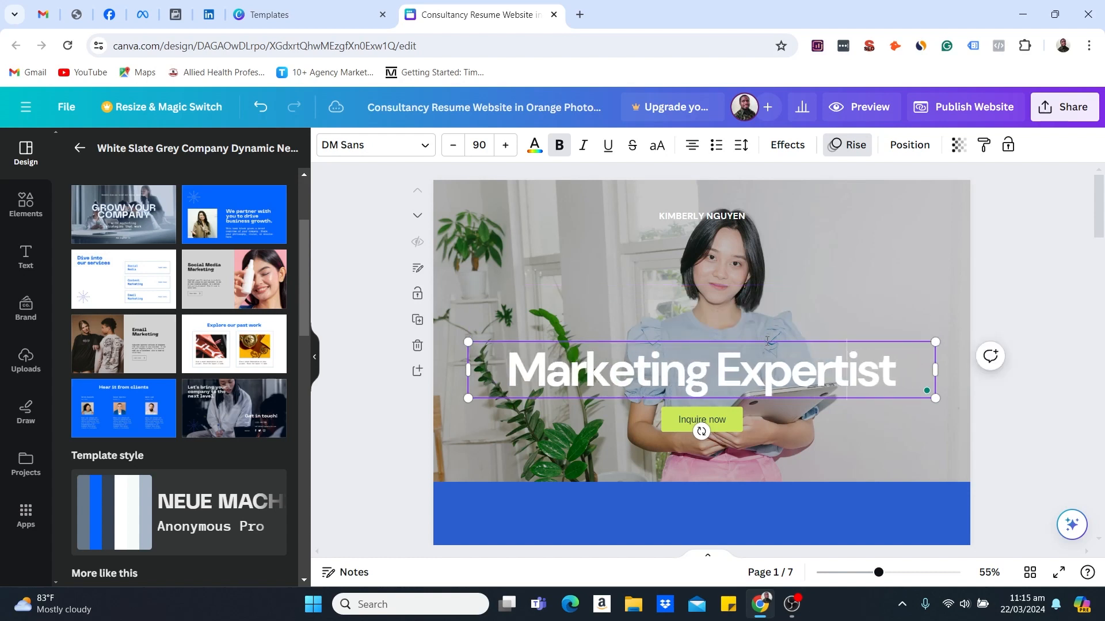
{"action": "key", "text": "Delete"}
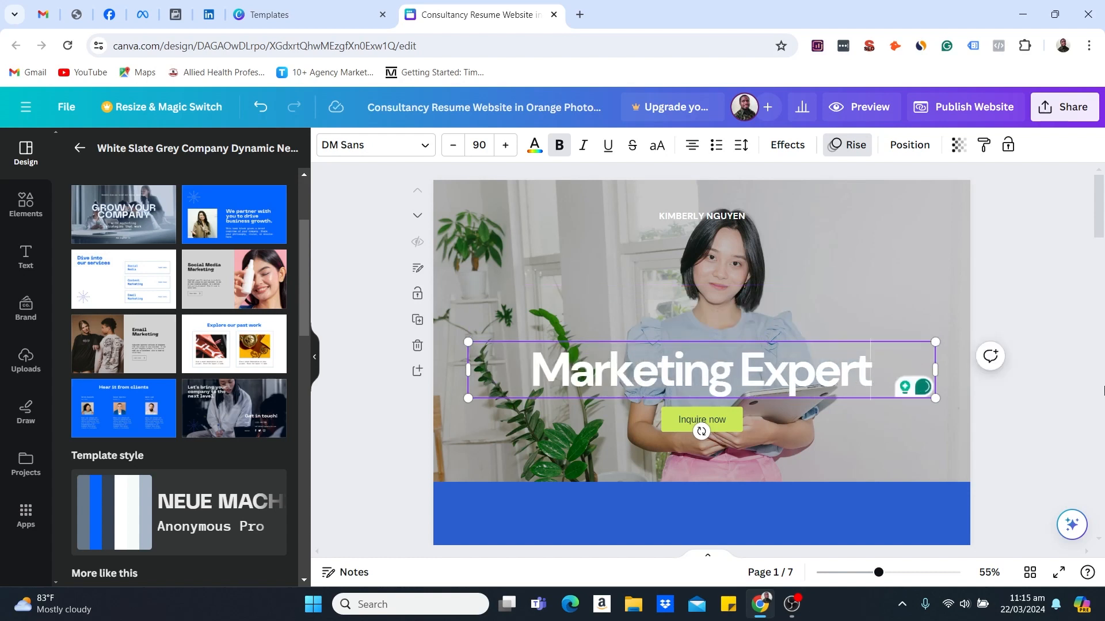
{"action": "left_click", "coordinate": [1057, 329]}
Step: Set the background colour of the first page's photo to the solid red #BF1010
{"action": "scroll", "coordinate": [711, 355], "scroll_direction": "down", "scroll_amount": 3}
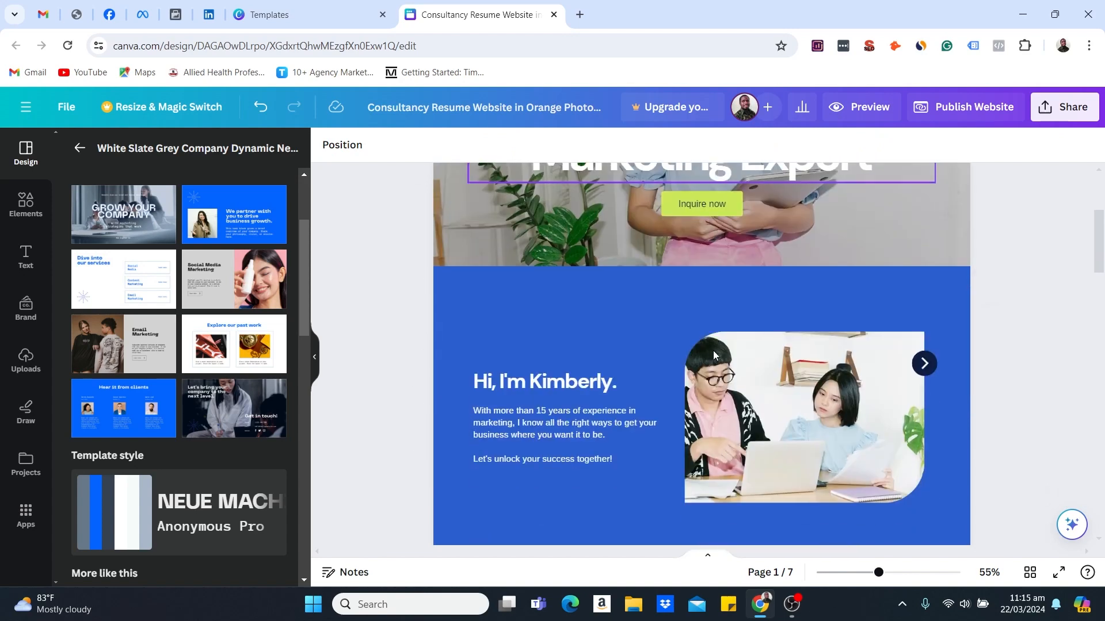
{"action": "scroll", "coordinate": [711, 355], "scroll_direction": "up", "scroll_amount": 3}
{"action": "left_click", "coordinate": [865, 239]}
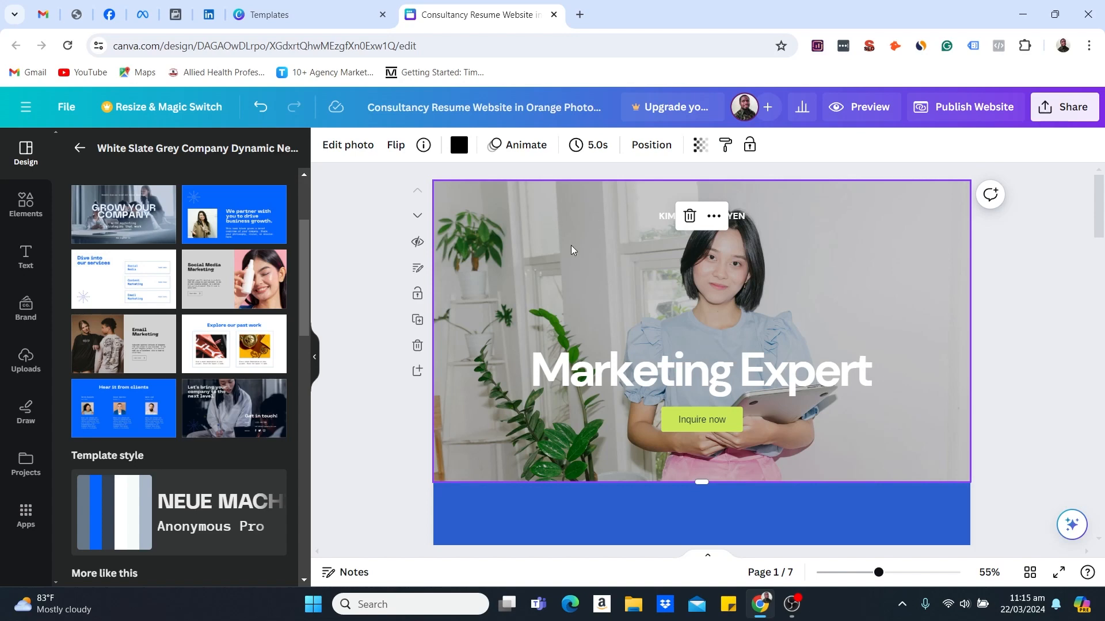
{"action": "left_click", "coordinate": [459, 144]}
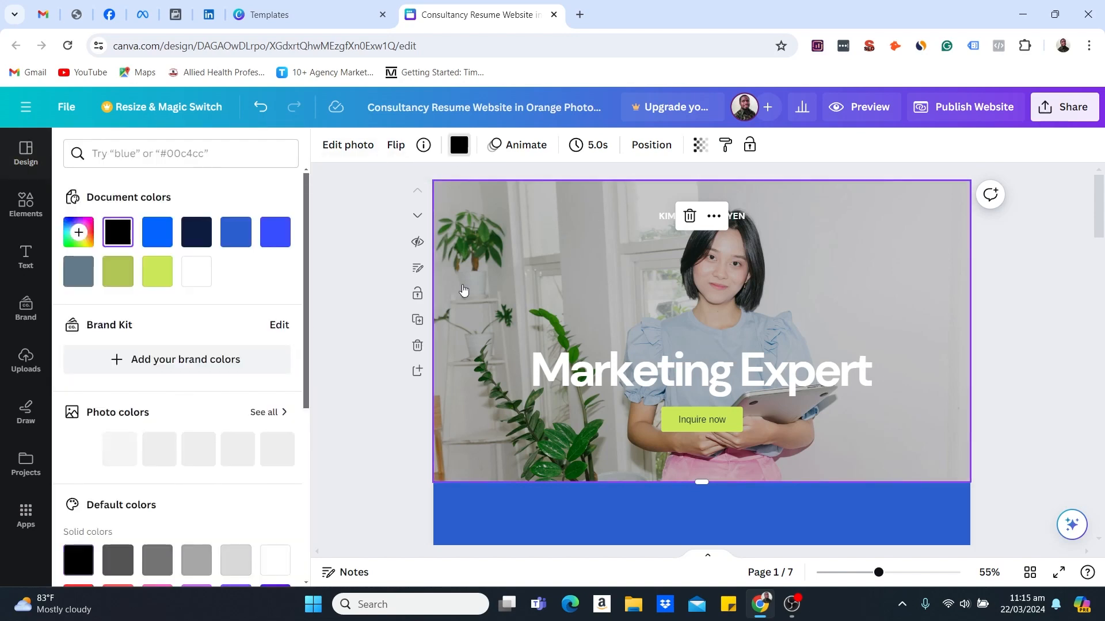
{"action": "left_click", "coordinate": [121, 230]}
{"action": "left_click_drag", "start_coordinate": [88, 371], "coordinate": [259, 322]}
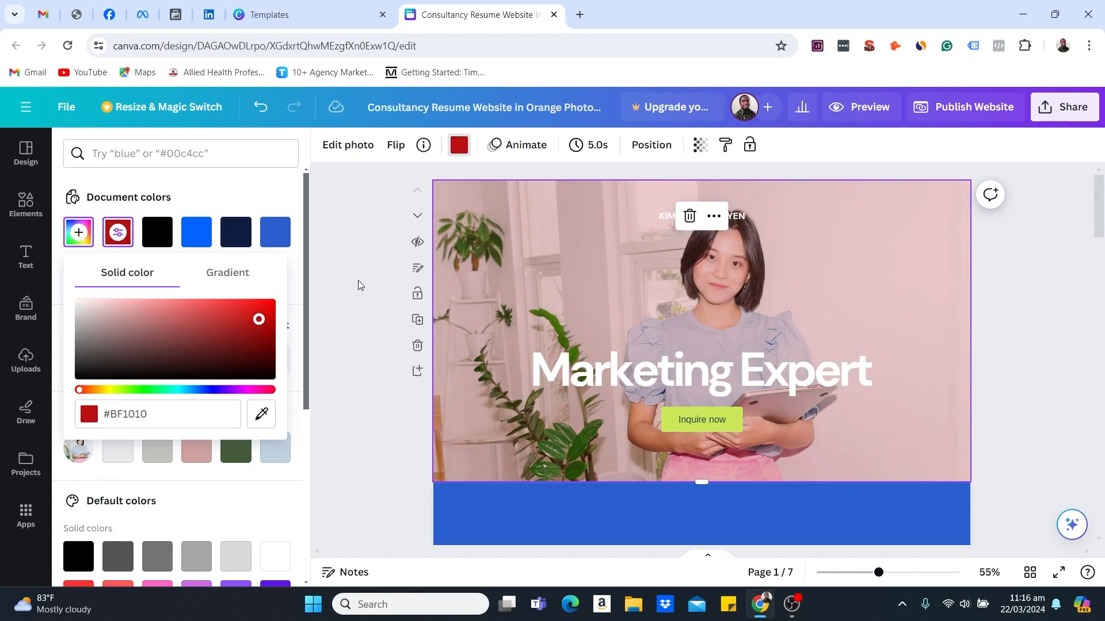
{"action": "key", "text": "Escape"}
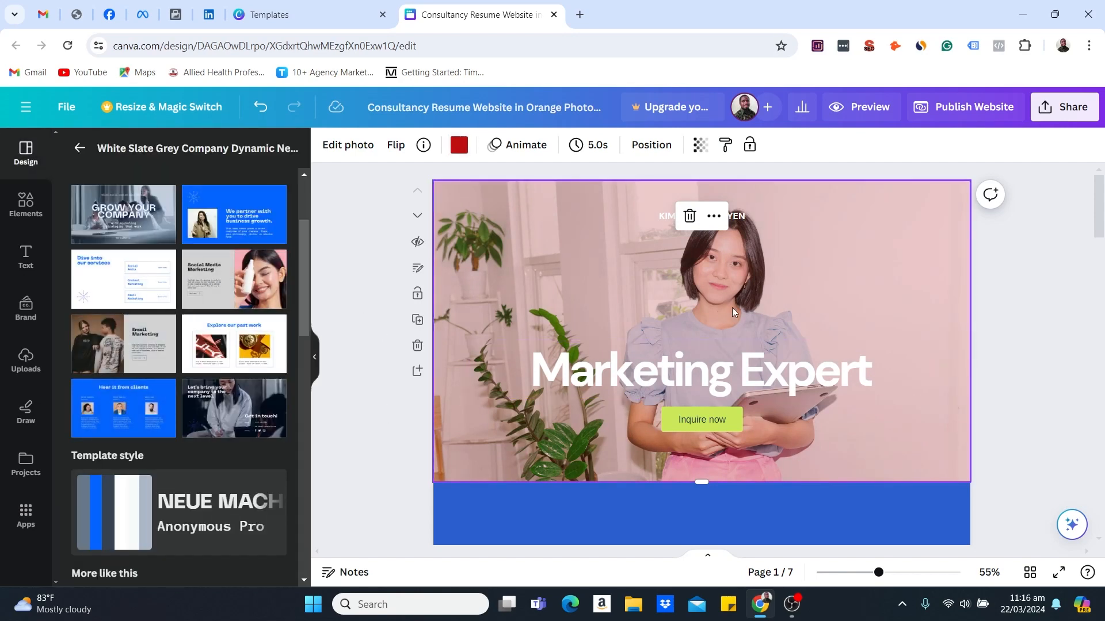
{"action": "scroll", "coordinate": [859, 360], "scroll_direction": "down", "scroll_amount": 5}
{"action": "scroll", "coordinate": [860, 360], "scroll_direction": "up", "scroll_amount": 5}
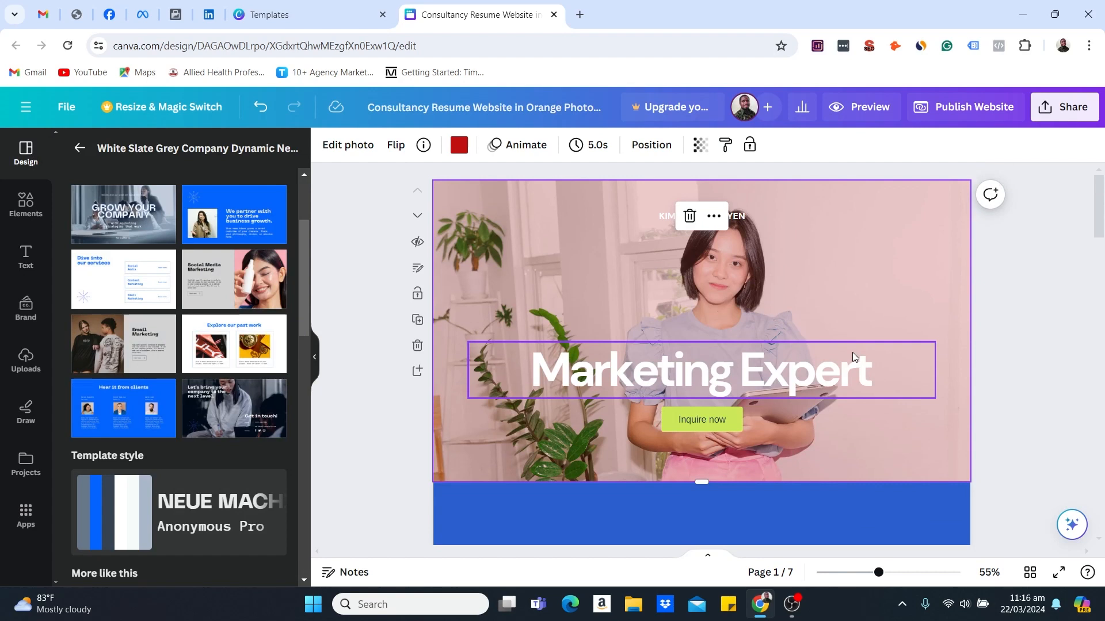
{"action": "left_click", "coordinate": [1032, 375]}
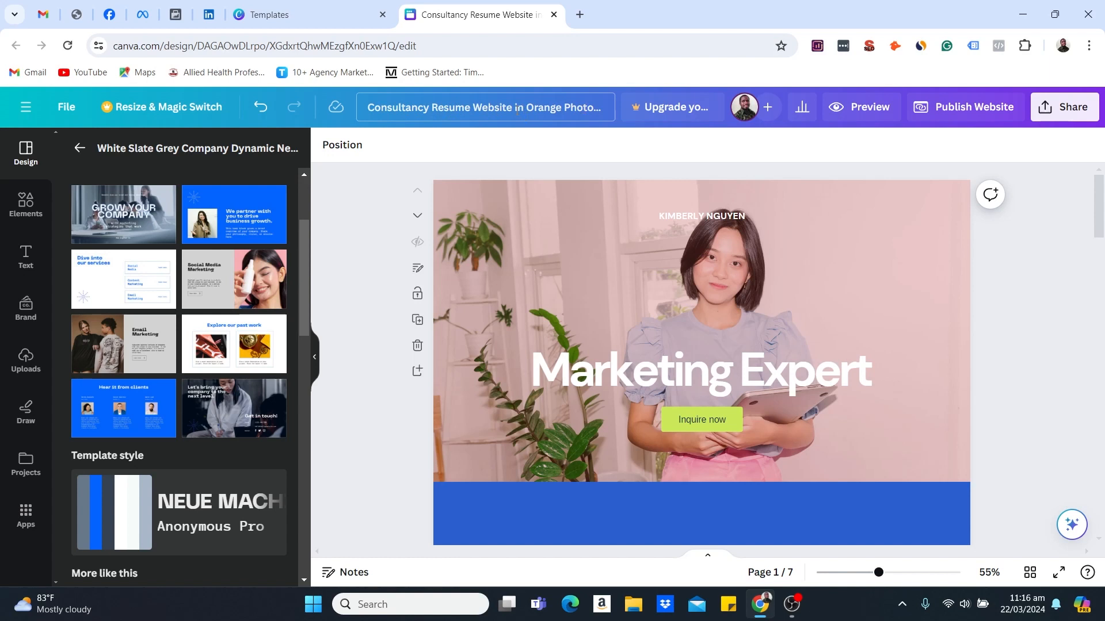
Step: Replace the whole design title with the consultant's first name followed by "Expert"
{"action": "key", "text": "BackSpace"}
{"action": "key", "text": "BackSpace"}
{"action": "key", "text": "BackSpace"}
{"action": "key", "text": "BackSpace"}
{"action": "key", "text": "BackSpace"}
{"action": "key", "text": "BackSpace"}
{"action": "key", "text": "BackSpace"}
{"action": "key", "text": "BackSpace"}
{"action": "key", "text": "BackSpace"}
{"action": "key", "text": "BackSpace"}
{"action": "key", "text": "BackSpace"}
{"action": "key", "text": "BackSpace"}
{"action": "key", "text": "BackSpace"}
{"action": "key", "text": "BackSpace"}
{"action": "key", "text": "BackSpace"}
{"action": "key", "text": "BackSpace"}
{"action": "key", "text": "BackSpace"}
{"action": "key", "text": "BackSpace"}
{"action": "key", "text": "BackSpace"}
{"action": "key", "text": "BackSpace"}
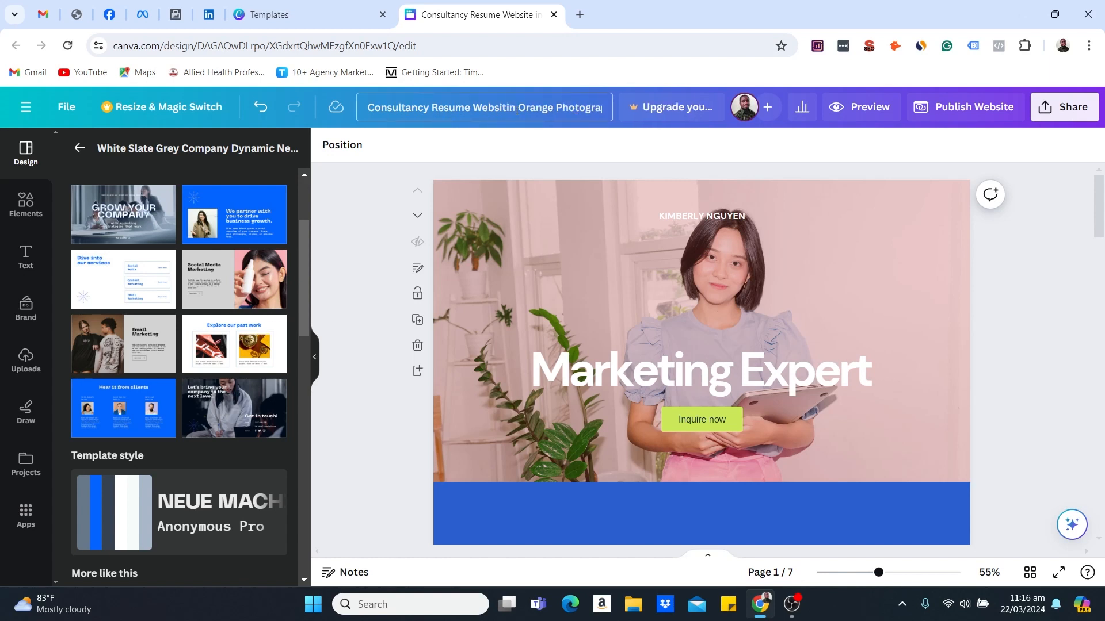
{"action": "key", "text": "Delete"}
{"action": "key", "text": "Delete"}
{"action": "key", "text": "Delete"}
{"action": "key", "text": "Delete"}
{"action": "key", "text": "Delete"}
{"action": "key", "text": "Delete"}
{"action": "key", "text": "Delete"}
{"action": "key", "text": "Delete"}
{"action": "key", "text": "Delete"}
{"action": "key", "text": "Delete"}
{"action": "key", "text": "Delete"}
{"action": "key", "text": "Delete"}
{"action": "key", "text": "Delete"}
{"action": "key", "text": "Delete"}
{"action": "key", "text": "Delete"}
{"action": "key", "text": "Delete"}
{"action": "key", "text": "Delete"}
{"action": "key", "text": "Delete"}
{"action": "key", "text": "Delete"}
{"action": "key", "text": "Delete"}
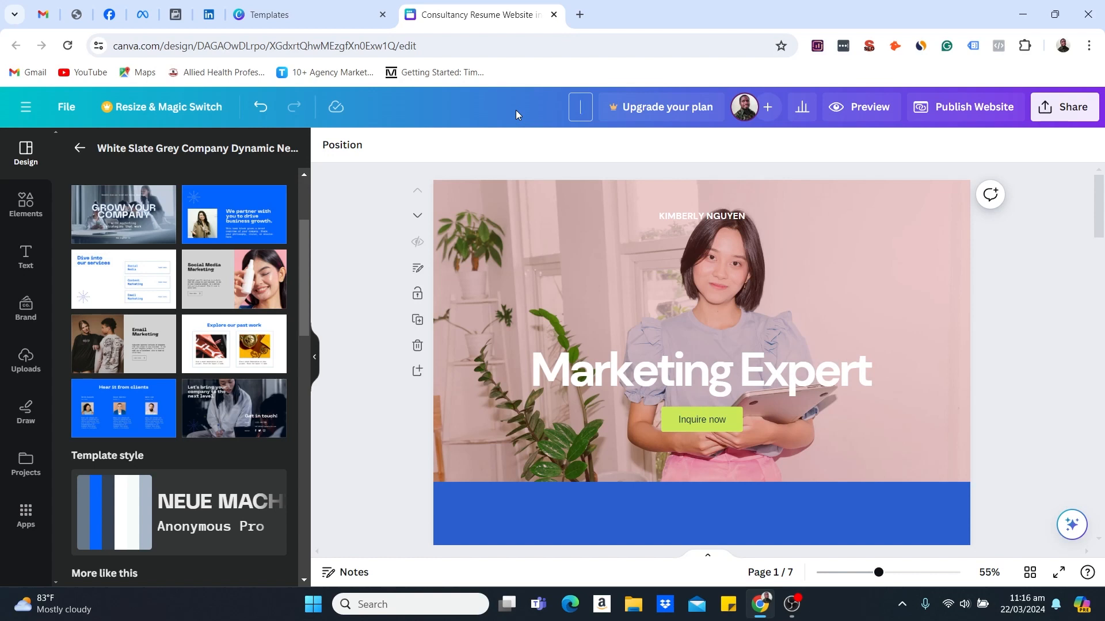
{"action": "type", "text": "Kimberly"}
{"action": "key", "text": "Return"}
{"action": "type", "text": "Expert"}
{"action": "left_click", "coordinate": [1017, 271]}
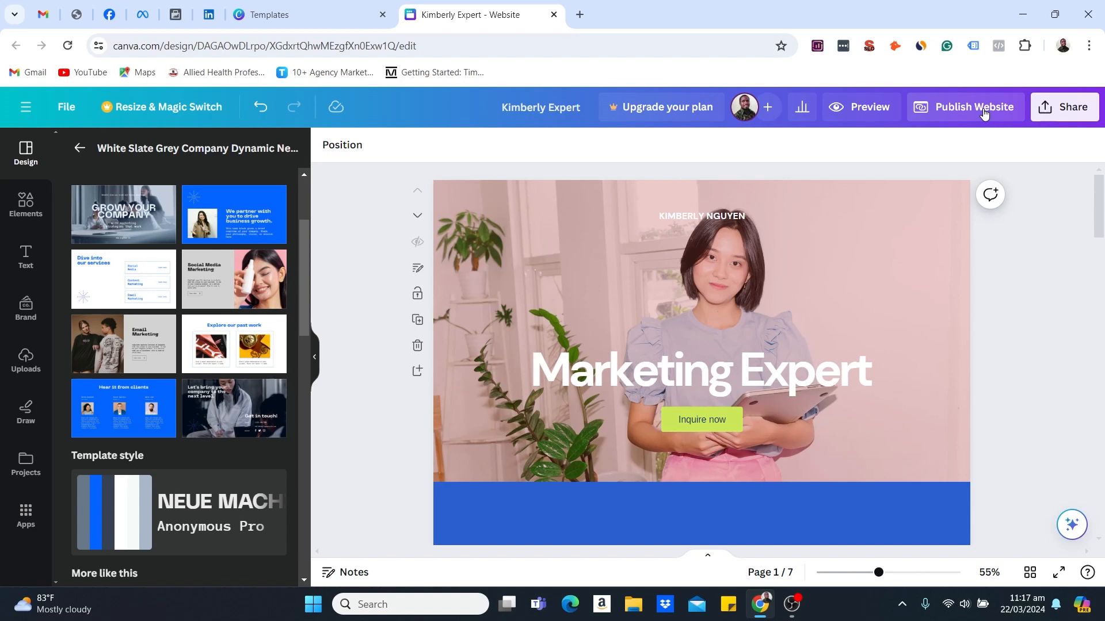
Step: Preview the website in desktop view and look through all its sections from the header to the contact section
{"action": "left_click", "coordinate": [856, 106]}
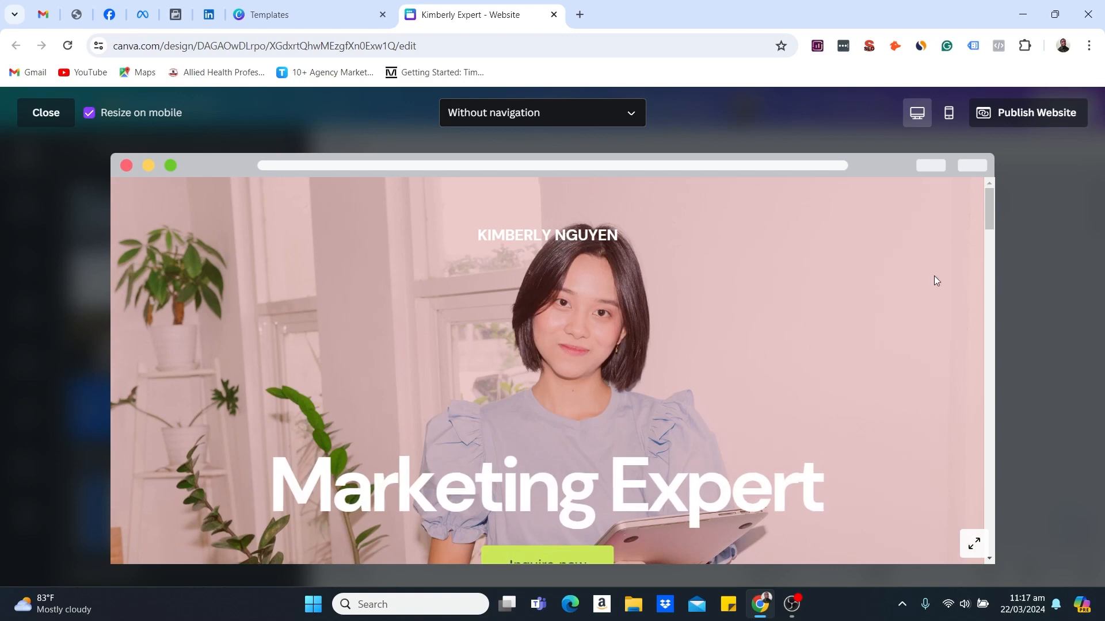
{"action": "scroll", "coordinate": [793, 340], "scroll_direction": "down", "scroll_amount": 10}
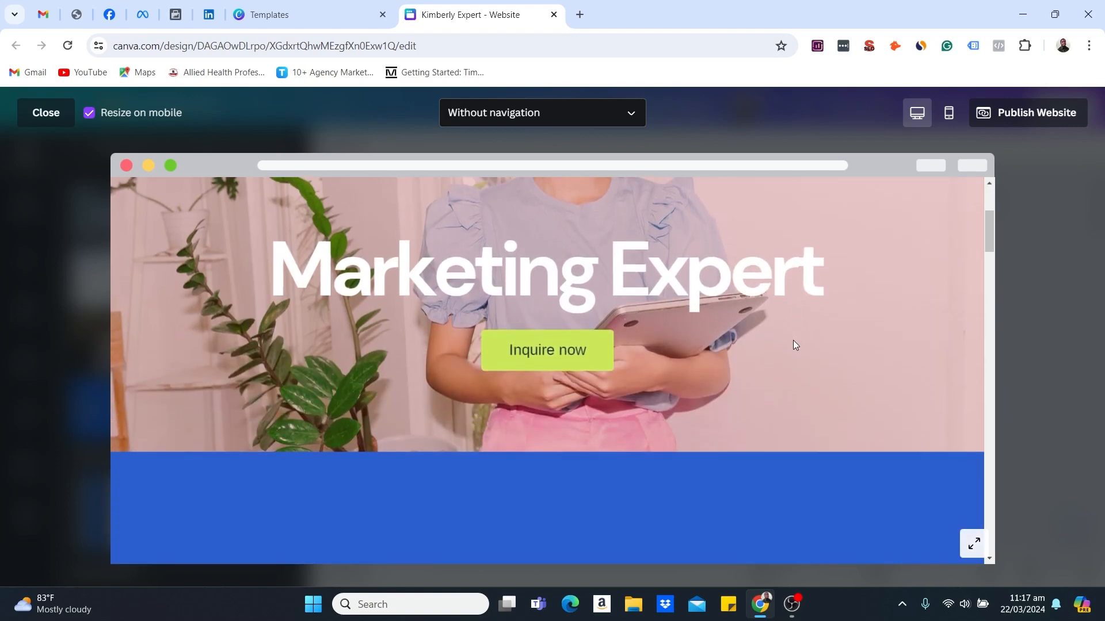
{"action": "scroll", "coordinate": [793, 344], "scroll_direction": "down", "scroll_amount": 10}
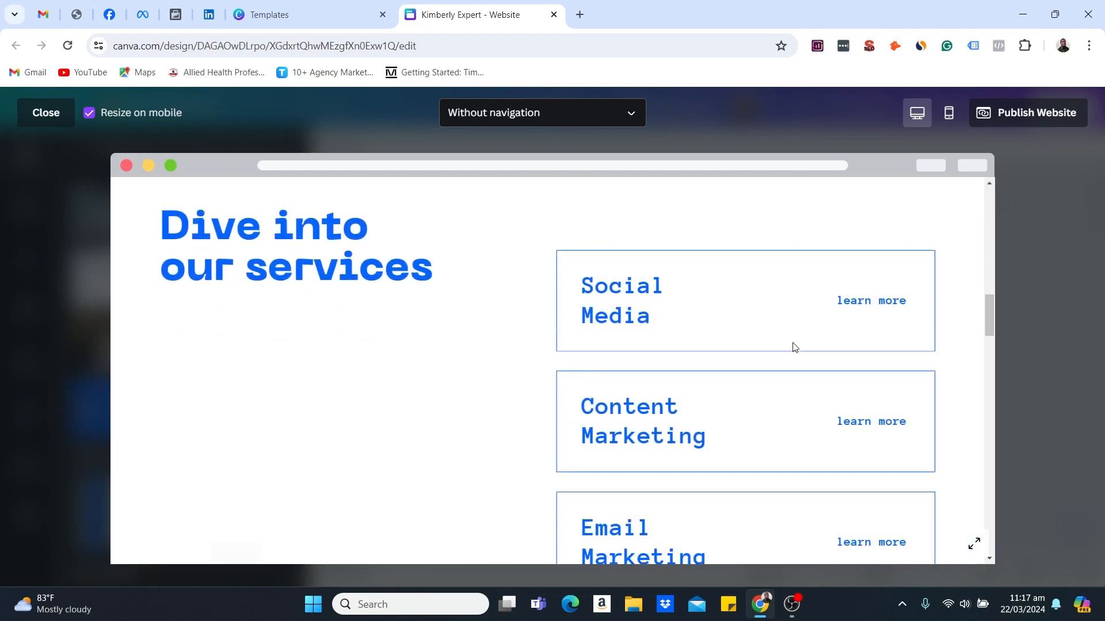
{"action": "scroll", "coordinate": [795, 348], "scroll_direction": "down", "scroll_amount": 10}
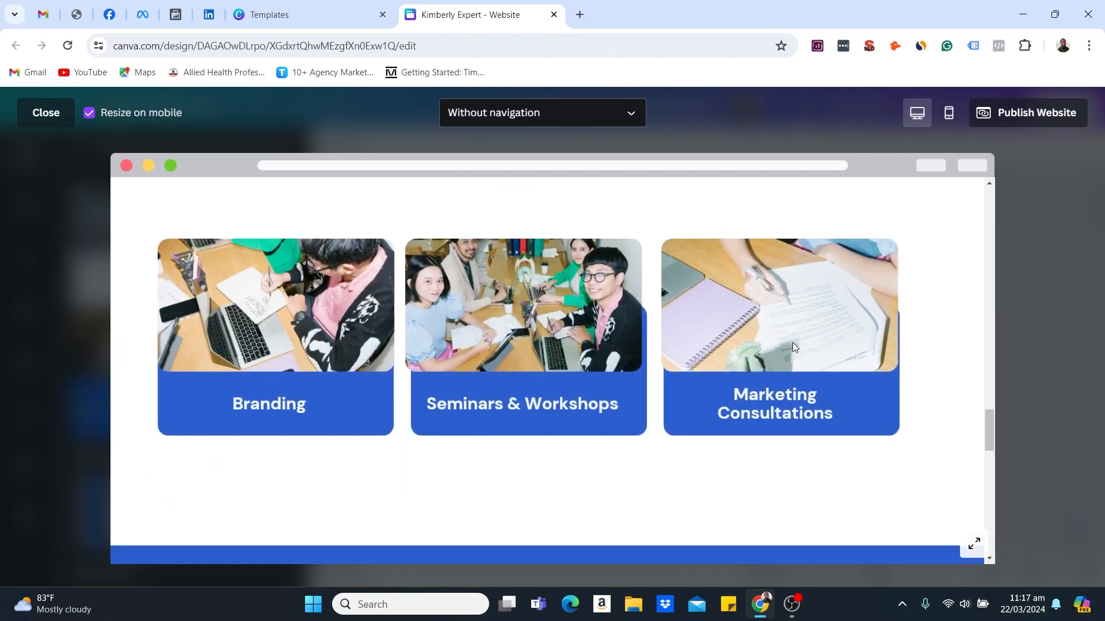
{"action": "scroll", "coordinate": [795, 345], "scroll_direction": "down", "scroll_amount": 5}
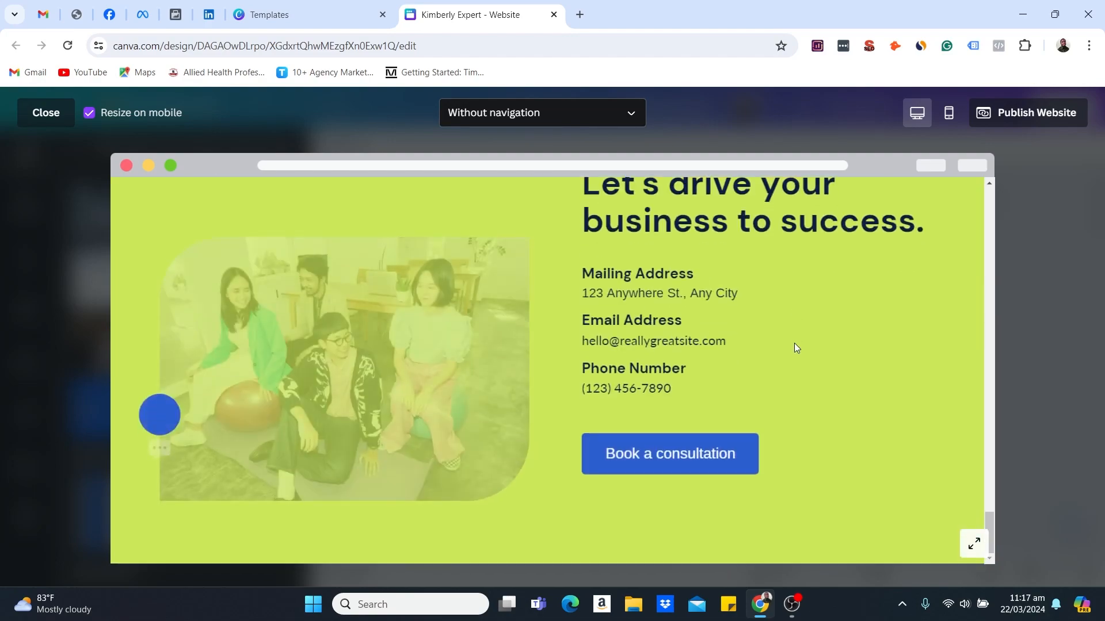
{"action": "scroll", "coordinate": [795, 346], "scroll_direction": "up", "scroll_amount": 8}
{"action": "scroll", "coordinate": [794, 348], "scroll_direction": "up", "scroll_amount": 15}
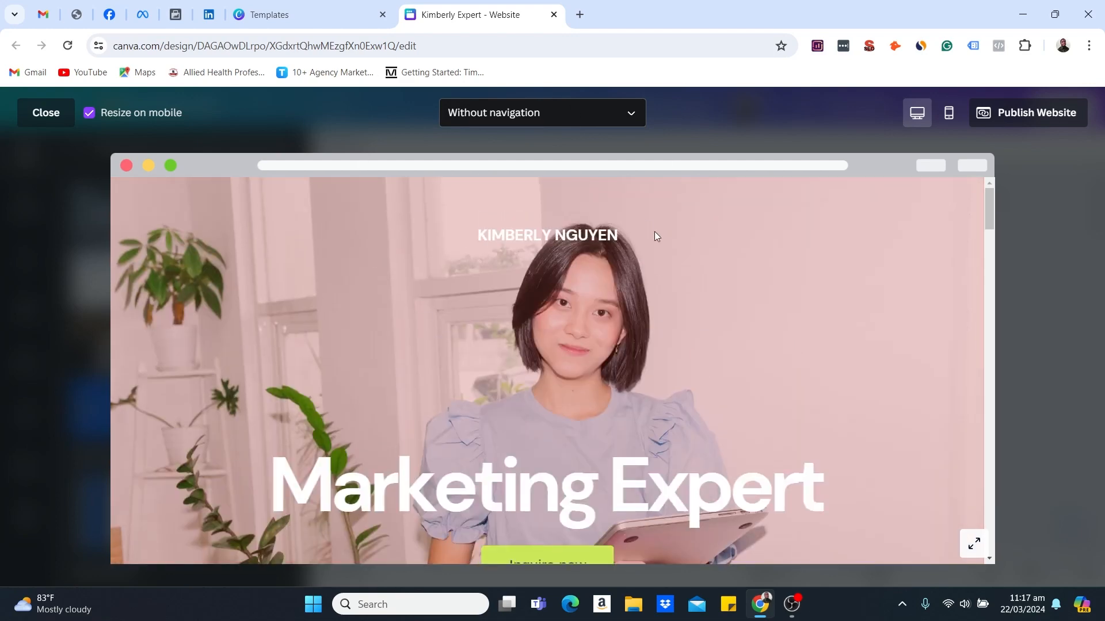
Step: Check the preview's navigation options and review the header, introduction and services sections again
{"action": "left_click", "coordinate": [620, 125]}
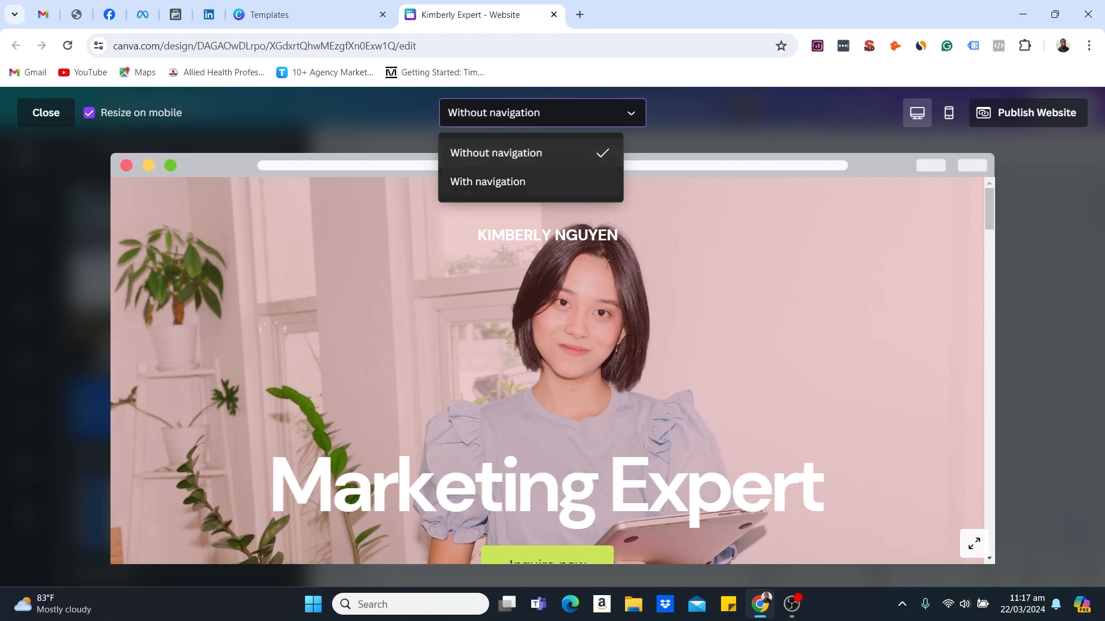
{"action": "left_click", "coordinate": [633, 113]}
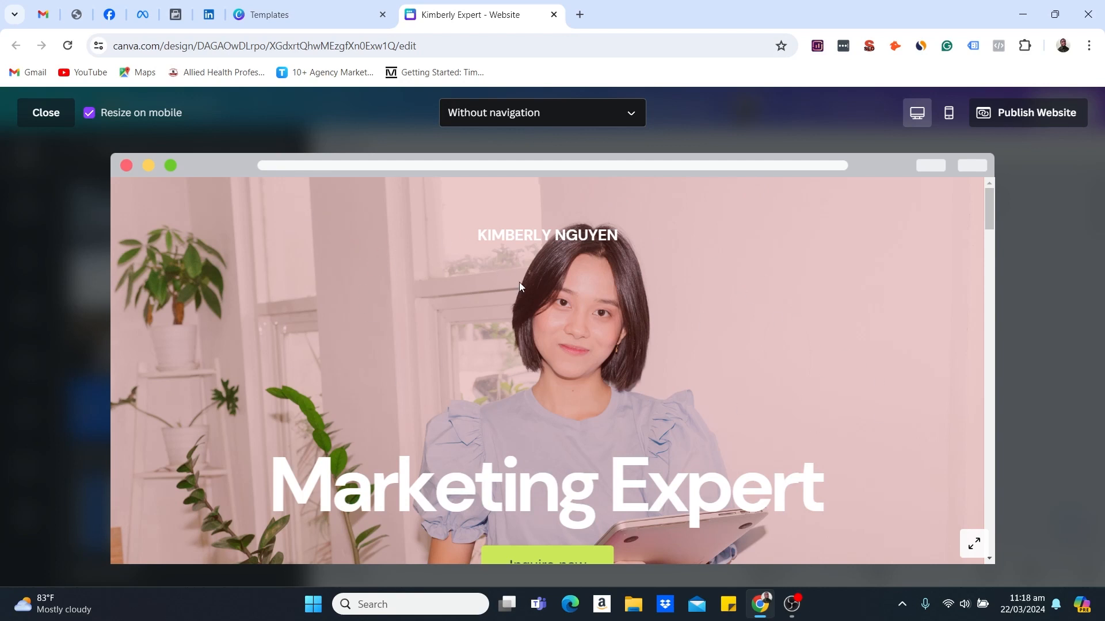
{"action": "scroll", "coordinate": [527, 283], "scroll_direction": "down", "scroll_amount": 10}
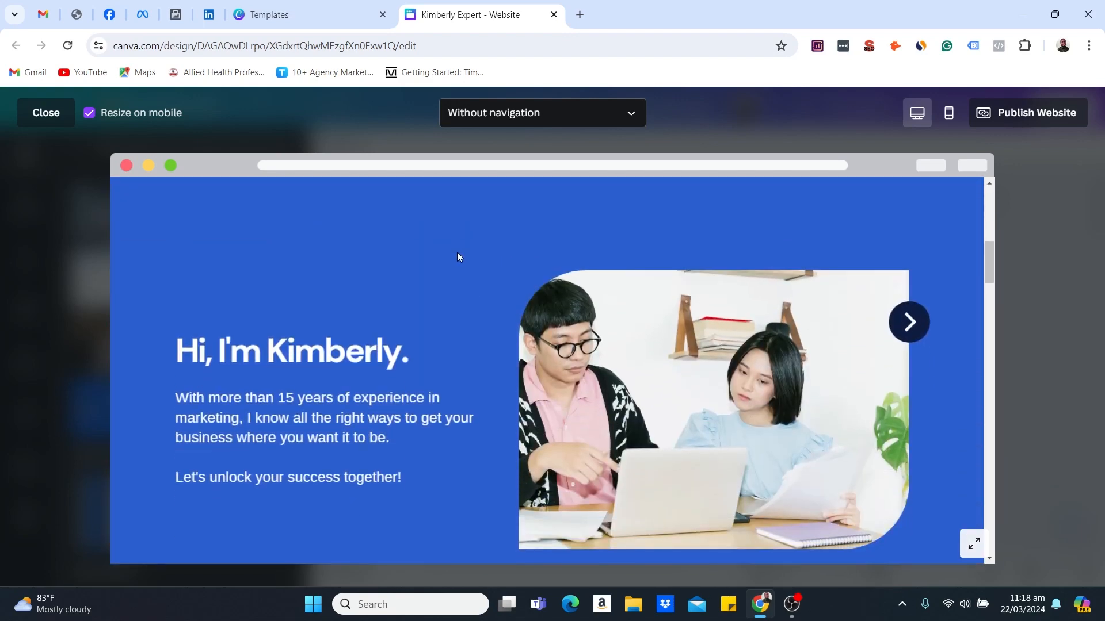
{"action": "scroll", "coordinate": [519, 243], "scroll_direction": "down", "scroll_amount": 5}
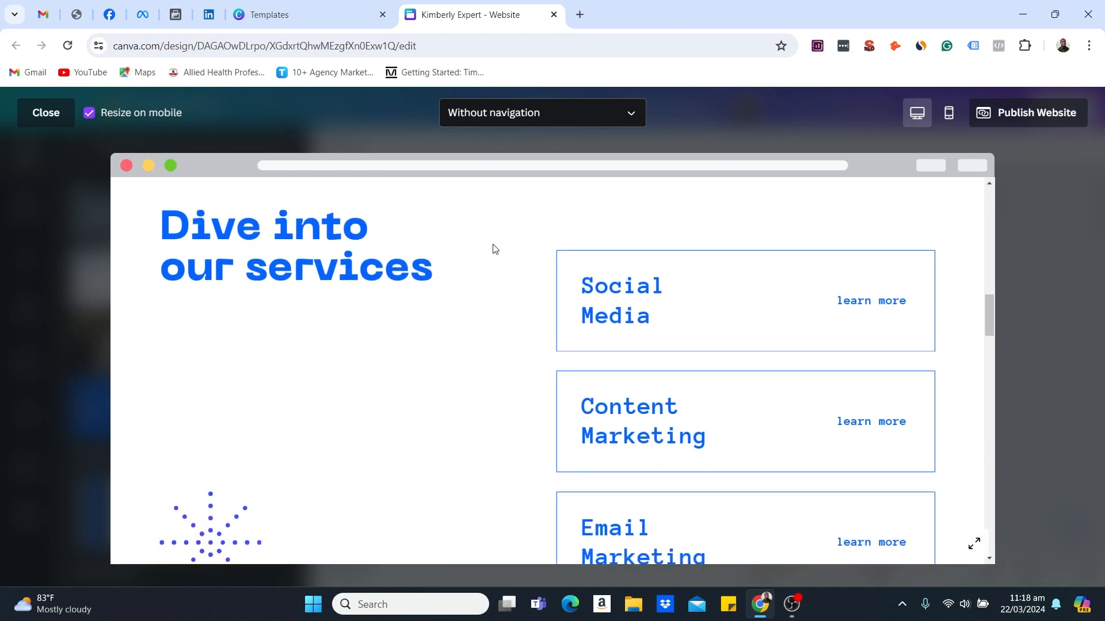
{"action": "scroll", "coordinate": [495, 249], "scroll_direction": "up", "scroll_amount": 1}
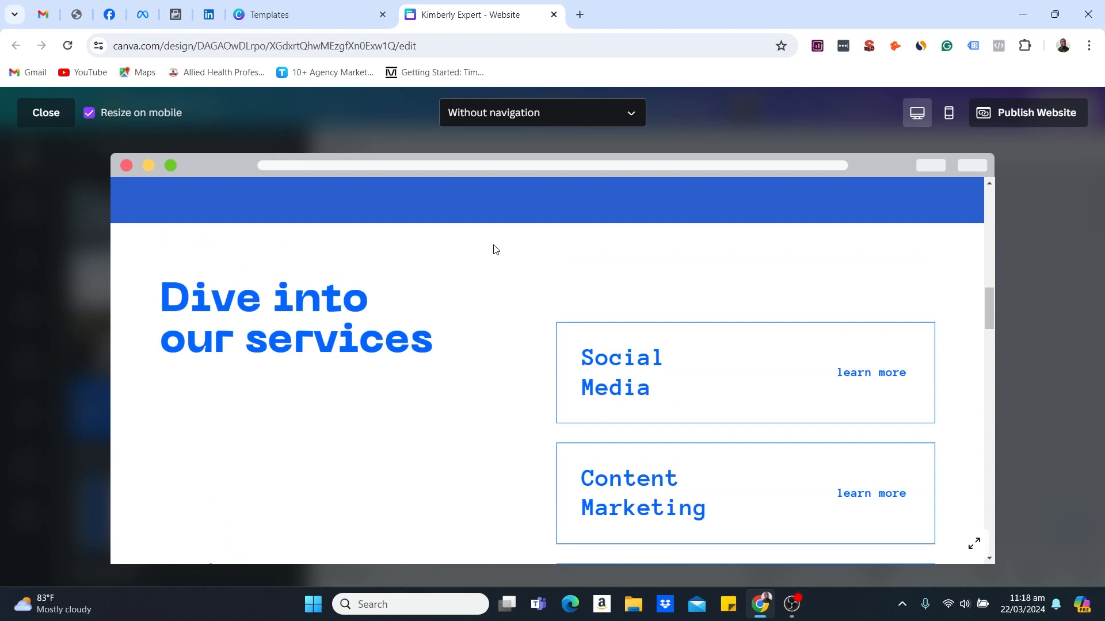
{"action": "scroll", "coordinate": [493, 247], "scroll_direction": "up", "scroll_amount": 10}
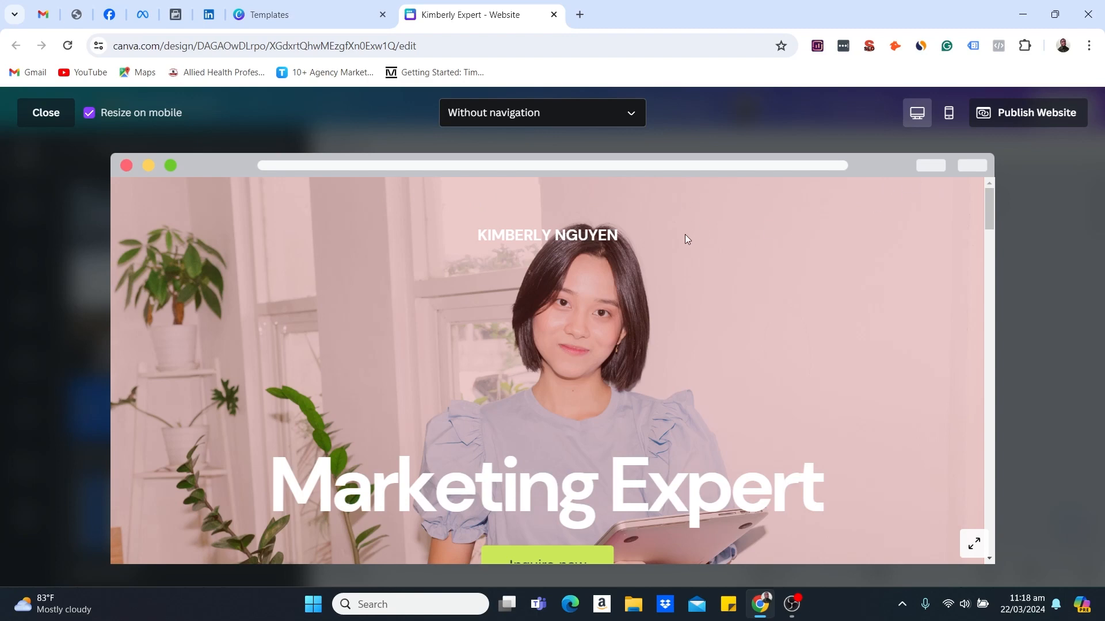
{"action": "scroll", "coordinate": [686, 236], "scroll_direction": "down", "scroll_amount": 5}
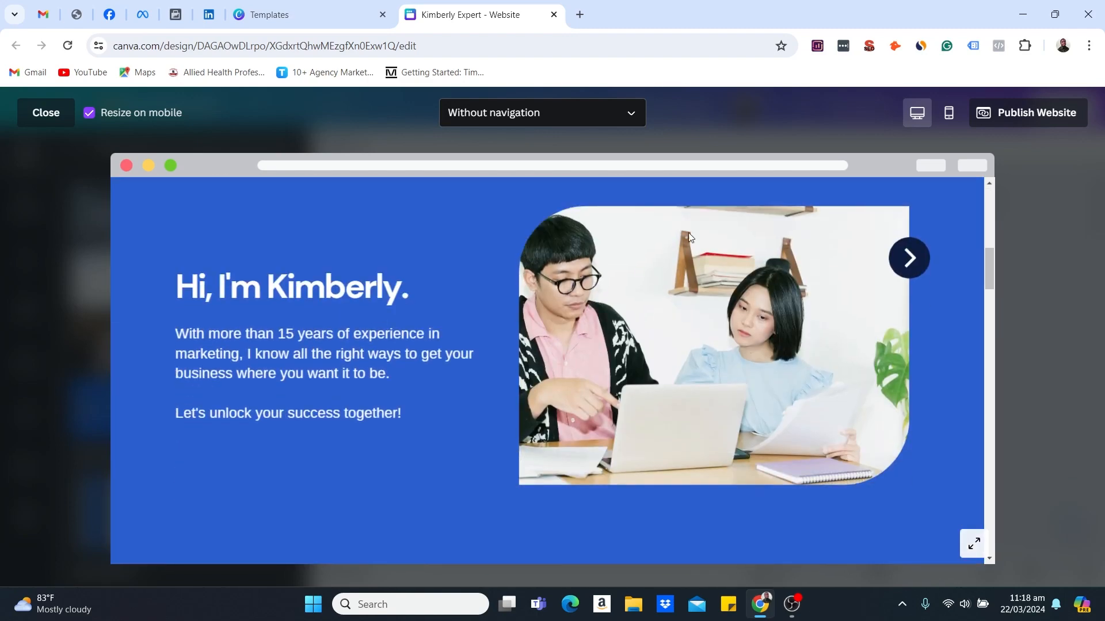
{"action": "scroll", "coordinate": [689, 234], "scroll_direction": "up", "scroll_amount": 5}
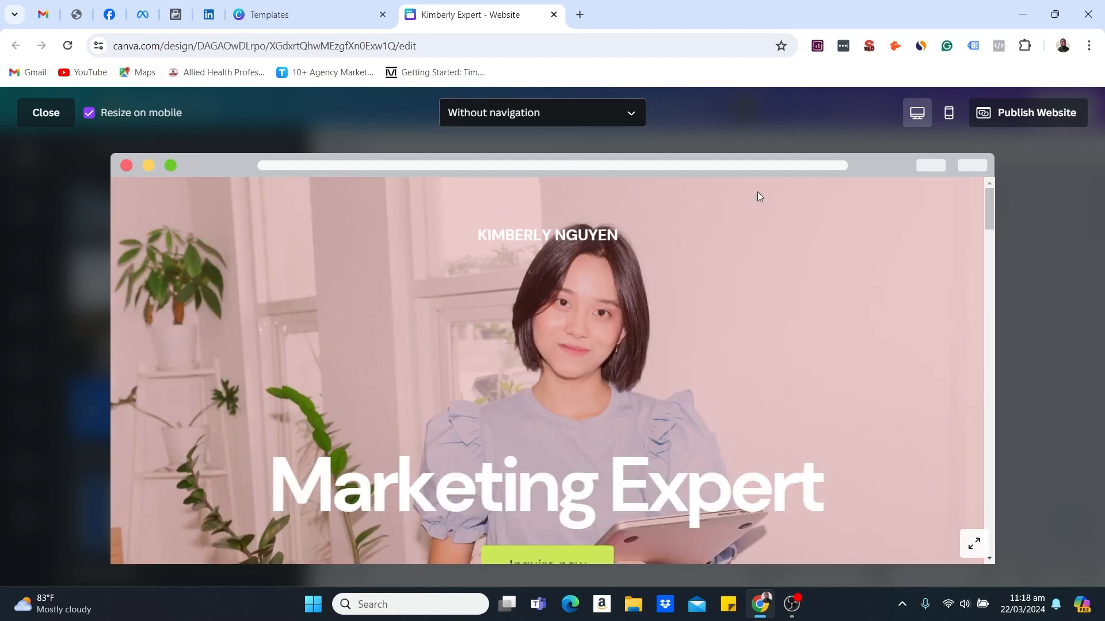
Step: Set the website preview to "With navigation" and try the About and Work links
{"action": "left_click", "coordinate": [638, 114]}
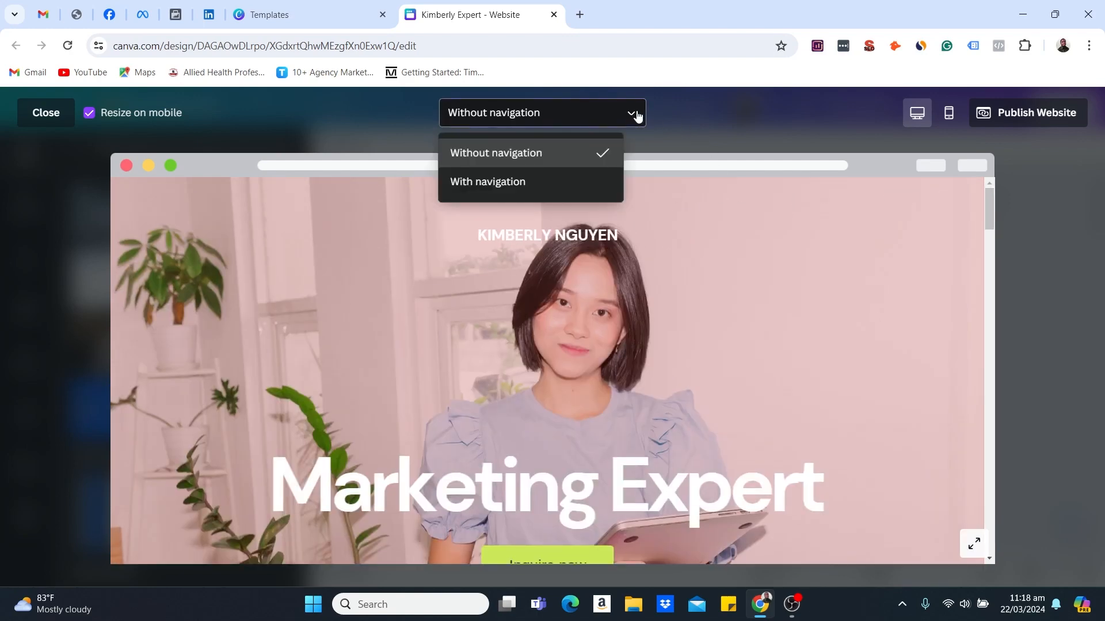
{"action": "left_click", "coordinate": [487, 183]}
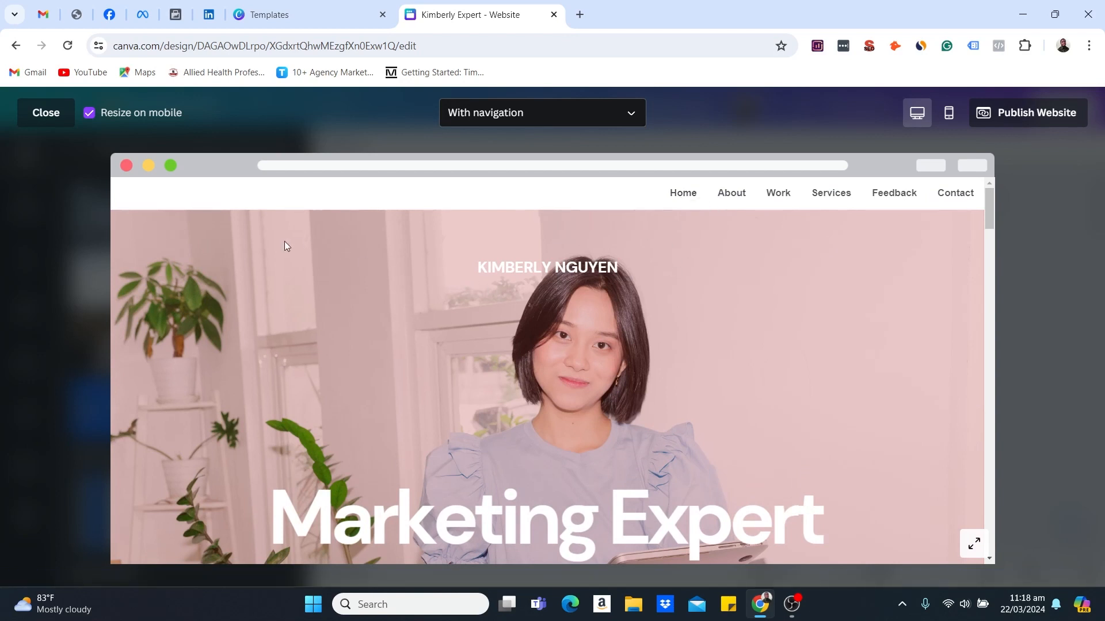
{"action": "left_click", "coordinate": [732, 193]}
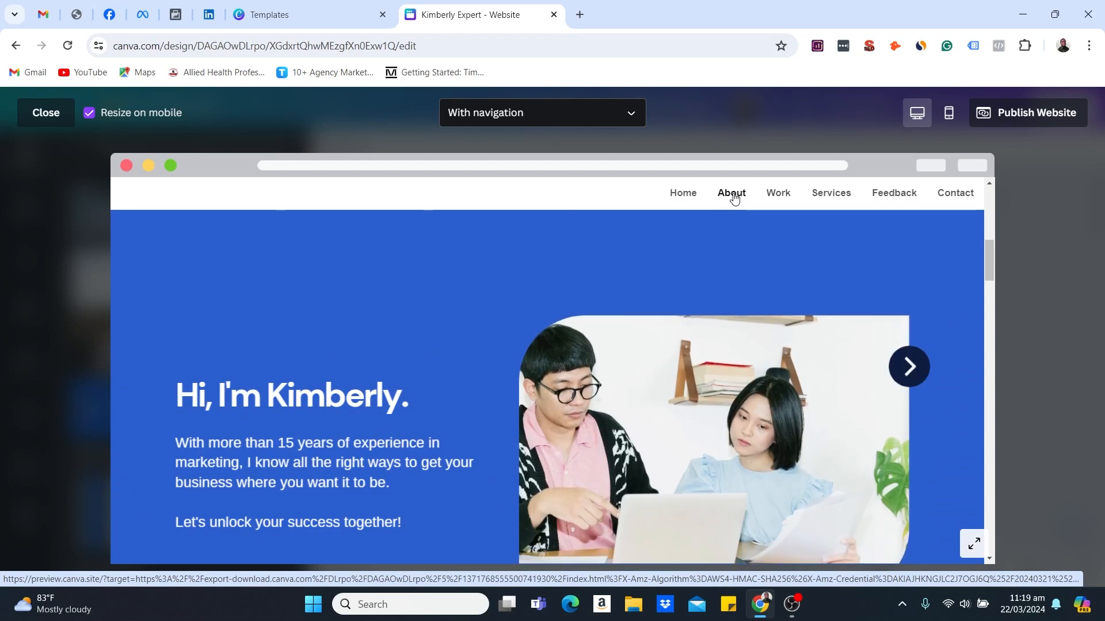
{"action": "left_click", "coordinate": [783, 196]}
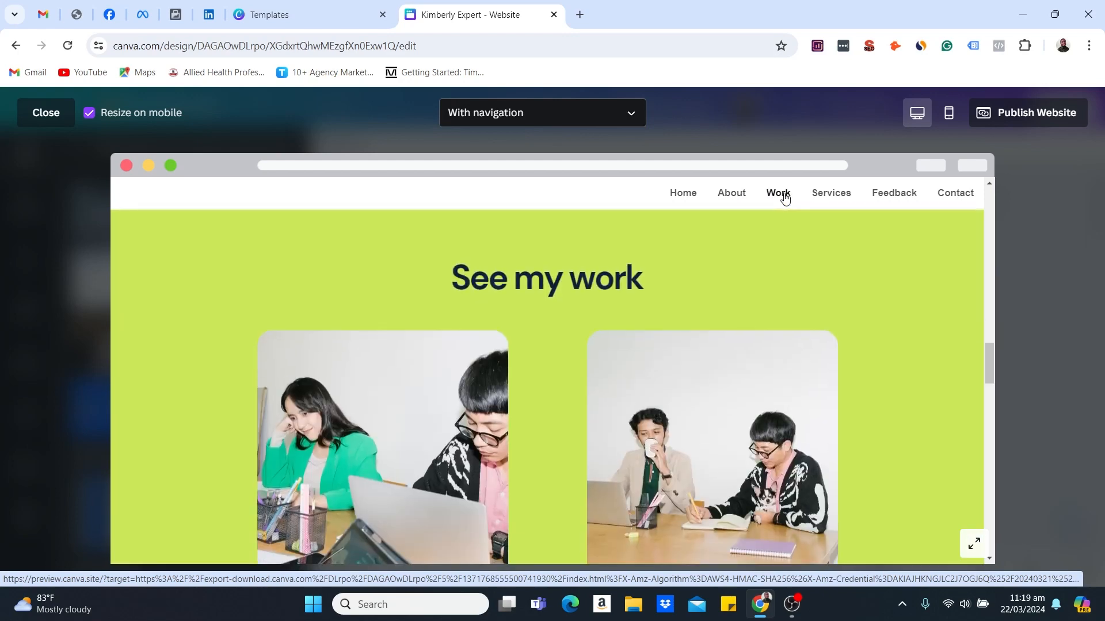
Step: Try the Services and About navigation links in the desktop preview
{"action": "left_click", "coordinate": [822, 194]}
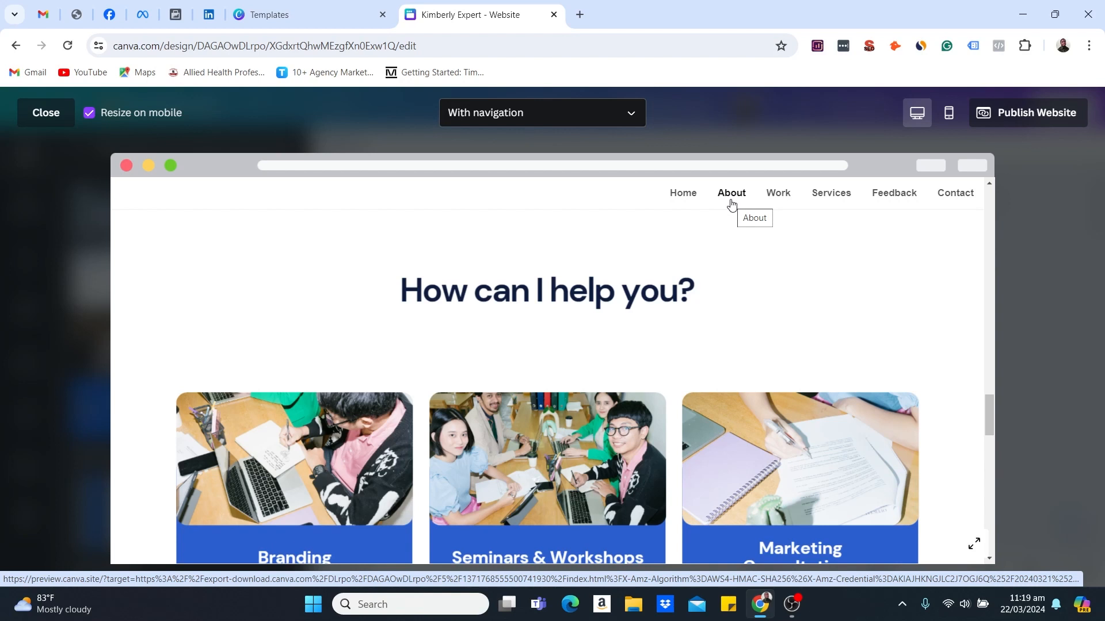
{"action": "left_click", "coordinate": [731, 198]}
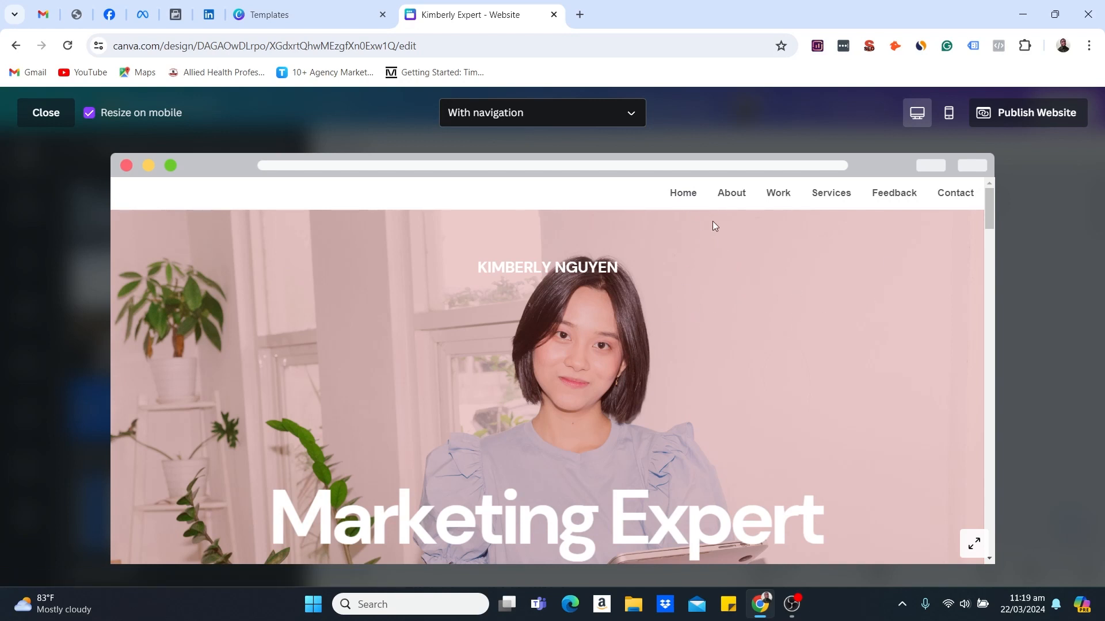
Step: Preview the website in mobile view and look through its sections from the header to the contact details
{"action": "left_click", "coordinate": [949, 114]}
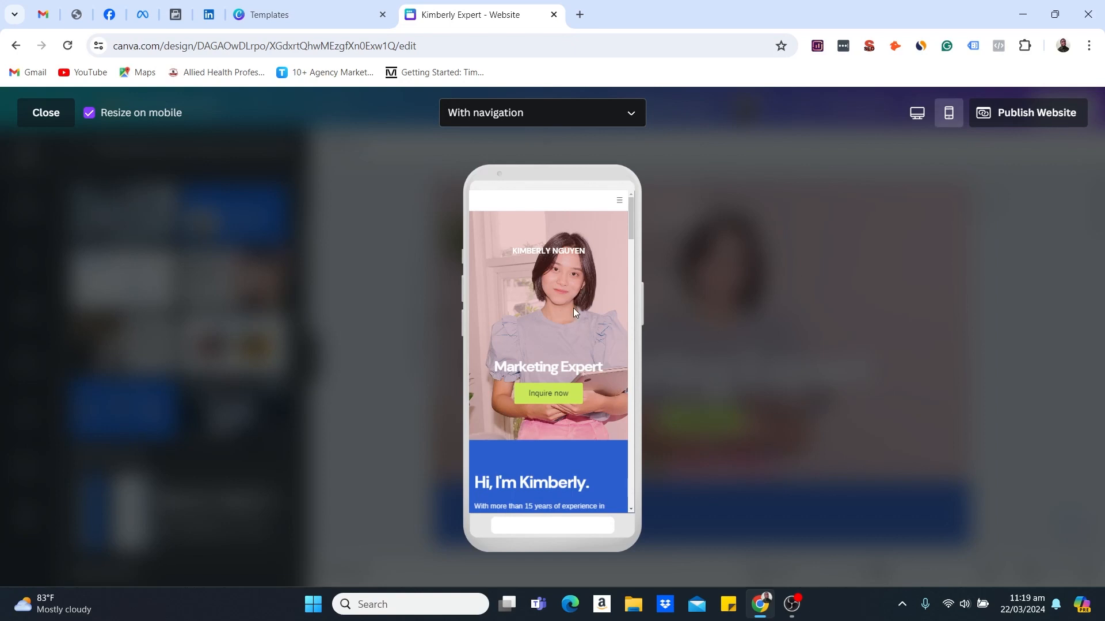
{"action": "scroll", "coordinate": [574, 310], "scroll_direction": "down", "scroll_amount": 10}
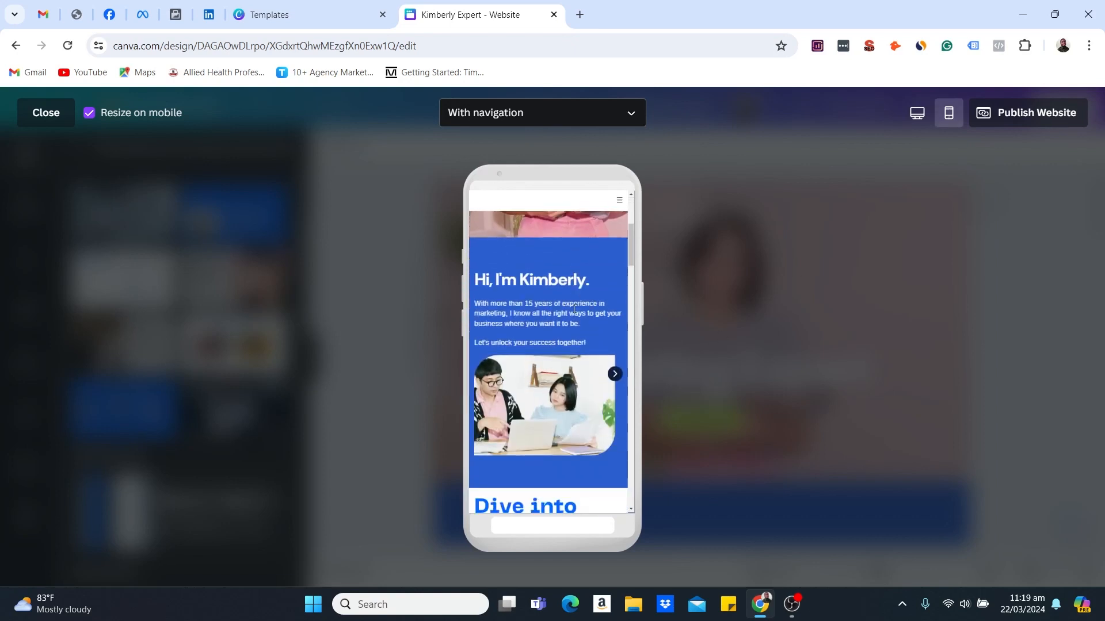
{"action": "scroll", "coordinate": [574, 312], "scroll_direction": "down", "scroll_amount": 10}
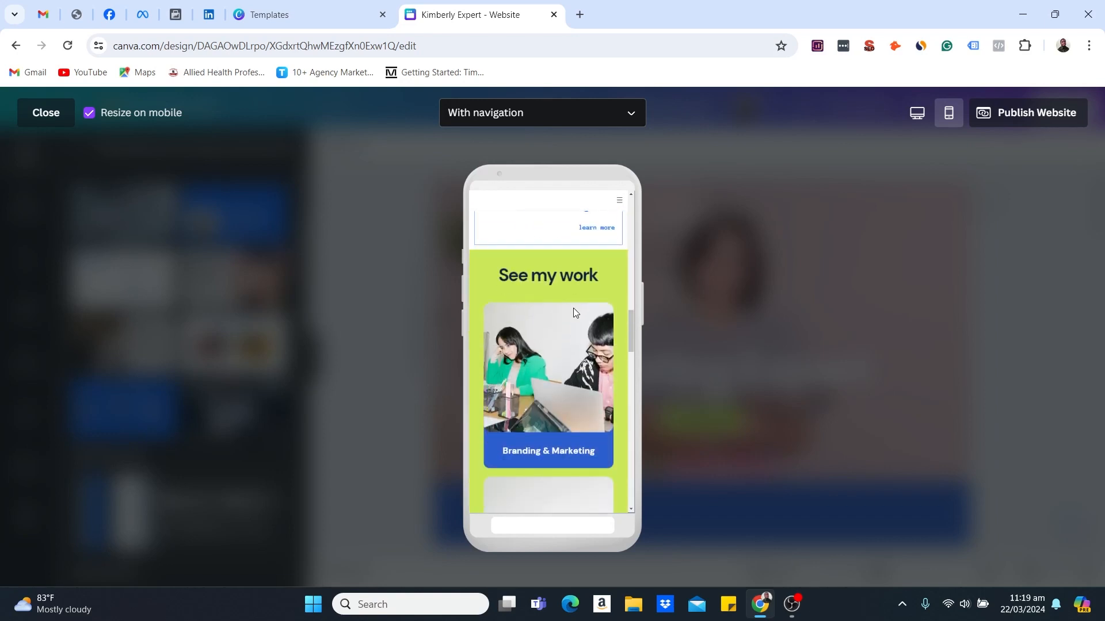
{"action": "scroll", "coordinate": [575, 312], "scroll_direction": "down", "scroll_amount": 3}
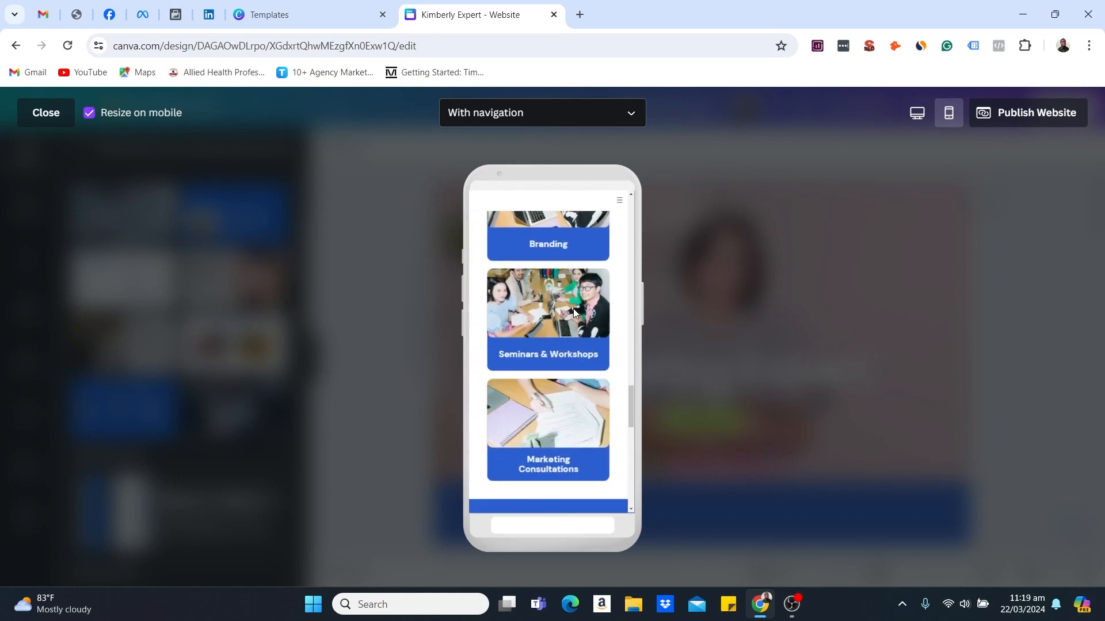
{"action": "scroll", "coordinate": [573, 309], "scroll_direction": "down", "scroll_amount": 10}
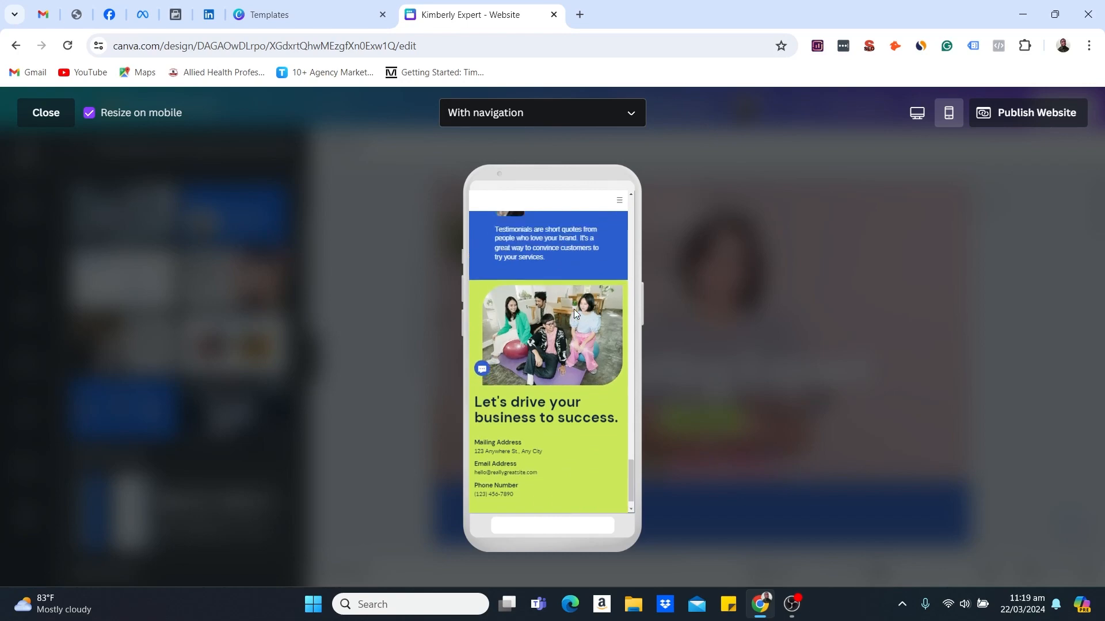
{"action": "scroll", "coordinate": [574, 313], "scroll_direction": "up", "scroll_amount": 20}
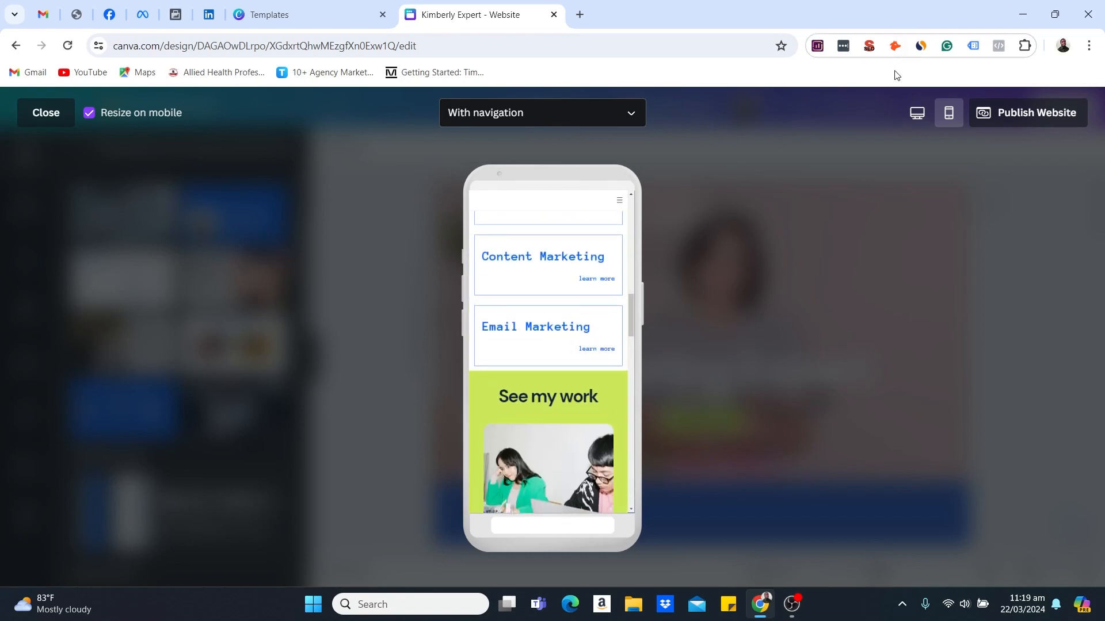
Step: Return the preview to desktop view, recheck the introduction section and close the preview
{"action": "left_click", "coordinate": [917, 113]}
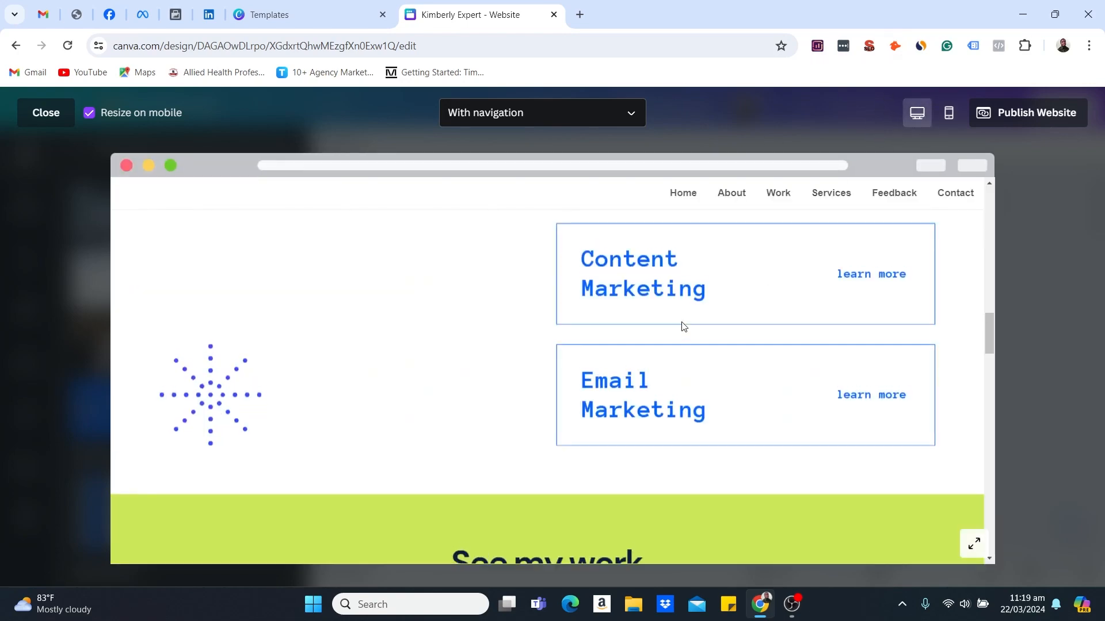
{"action": "scroll", "coordinate": [684, 326], "scroll_direction": "up", "scroll_amount": 10}
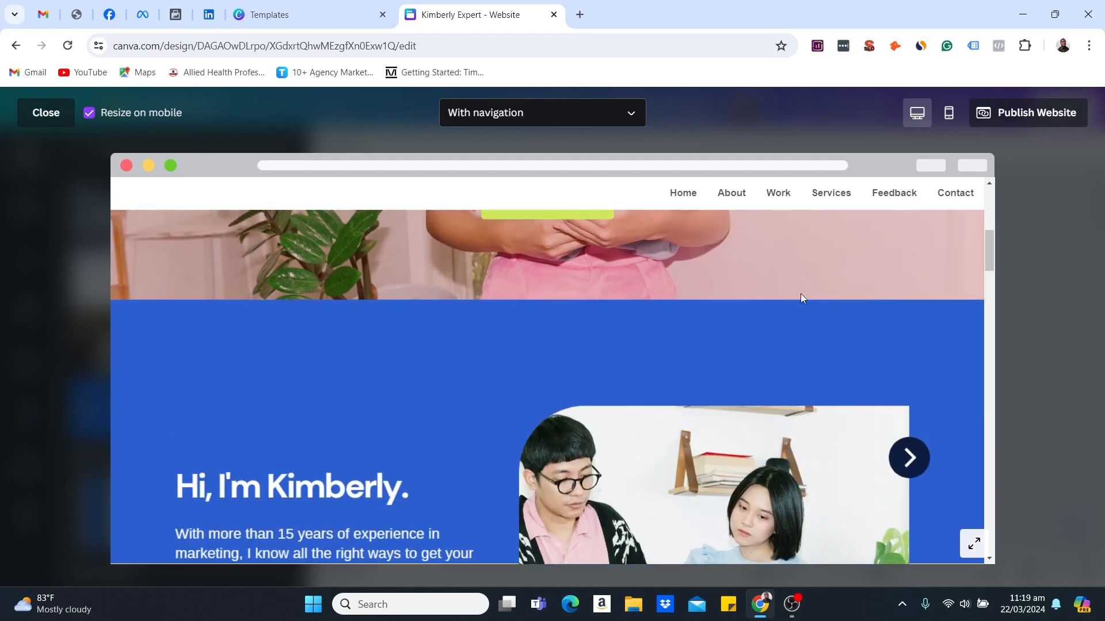
{"action": "scroll", "coordinate": [604, 401], "scroll_direction": "down", "scroll_amount": 2}
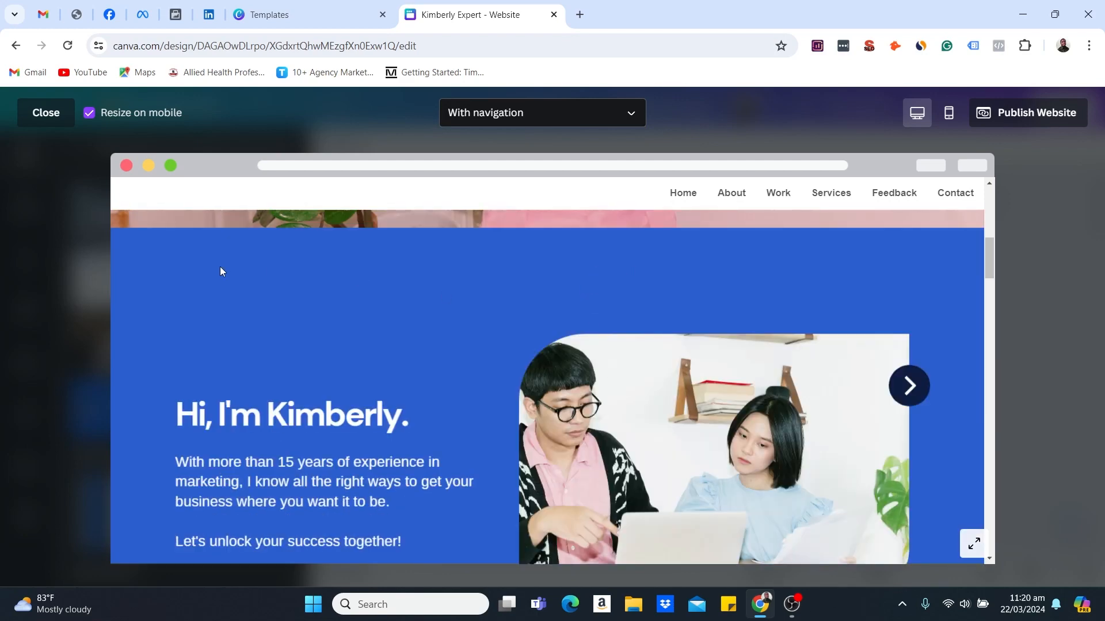
{"action": "scroll", "coordinate": [423, 334], "scroll_direction": "down", "scroll_amount": 1}
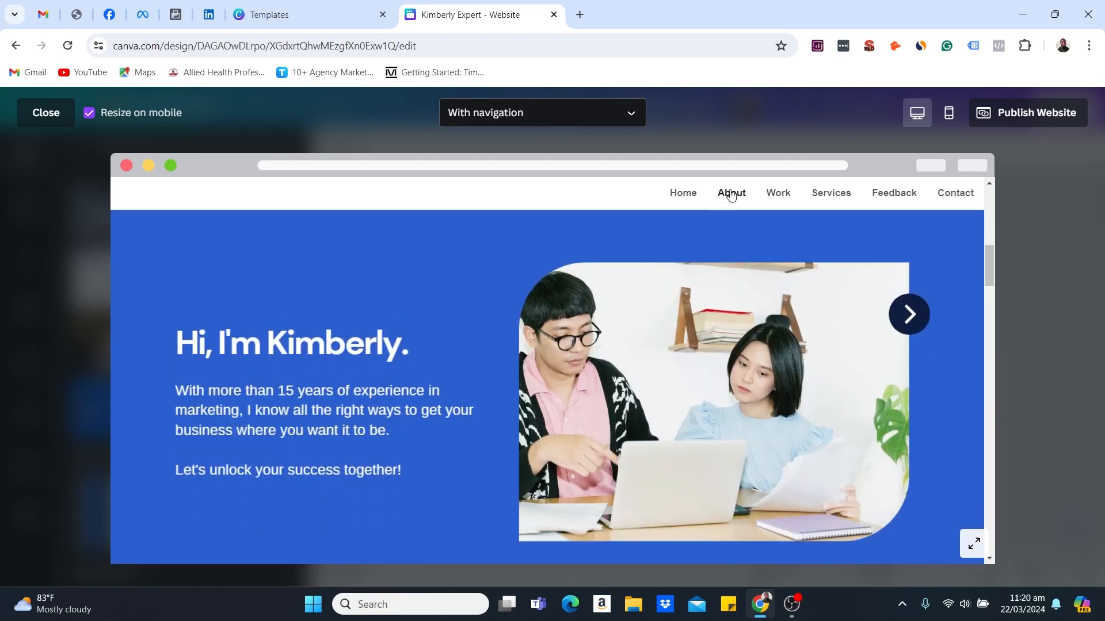
{"action": "scroll", "coordinate": [602, 281], "scroll_direction": "up", "scroll_amount": 1}
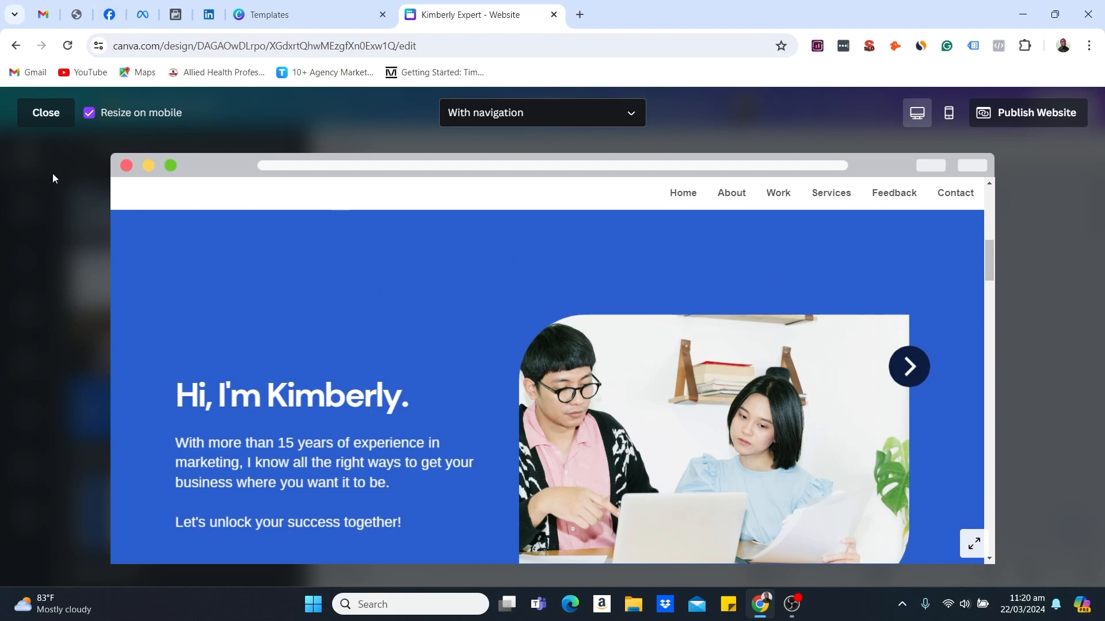
{"action": "left_click", "coordinate": [49, 115]}
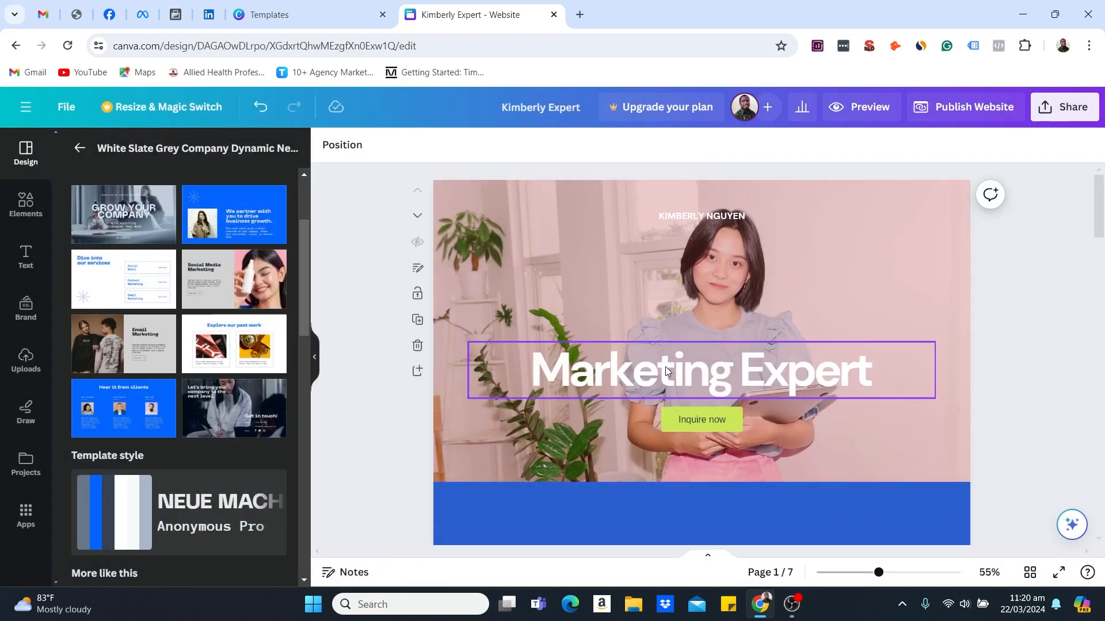
Step: Change the title of page 2, the blue introduction section, to "Get to know me"
{"action": "scroll", "coordinate": [665, 364], "scroll_direction": "down", "scroll_amount": 5}
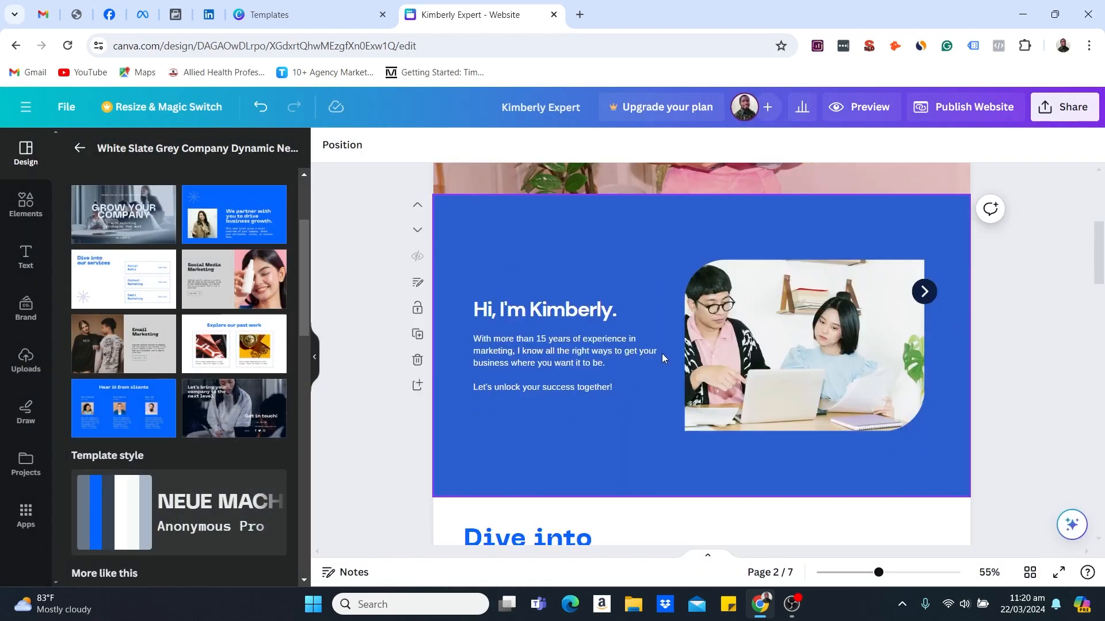
{"action": "left_click", "coordinate": [593, 229]}
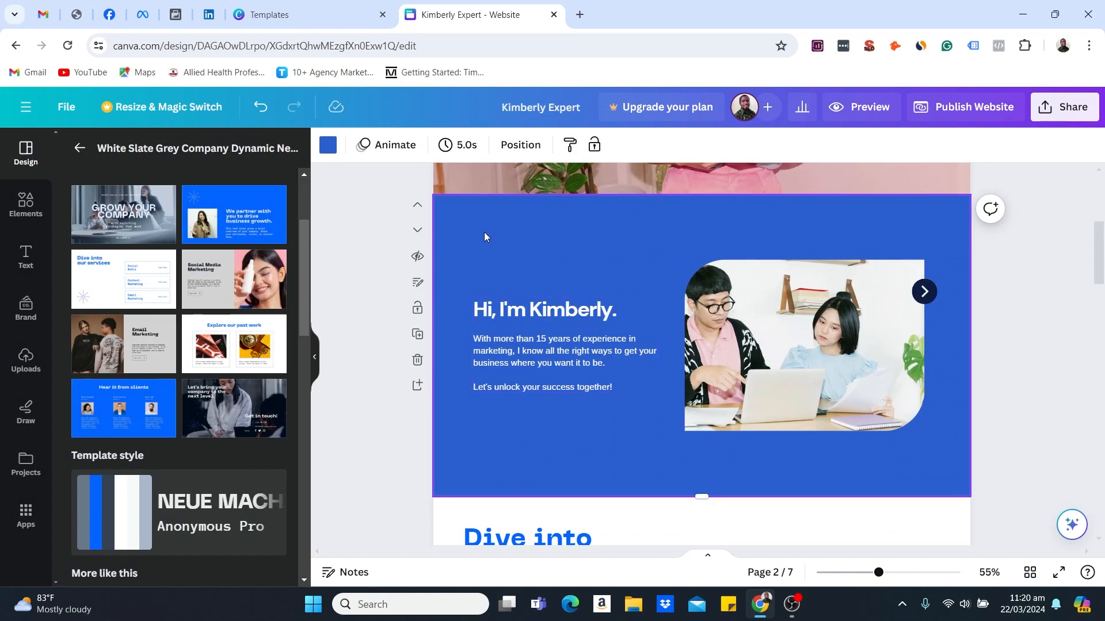
{"action": "scroll", "coordinate": [492, 276], "scroll_direction": "up", "scroll_amount": 1}
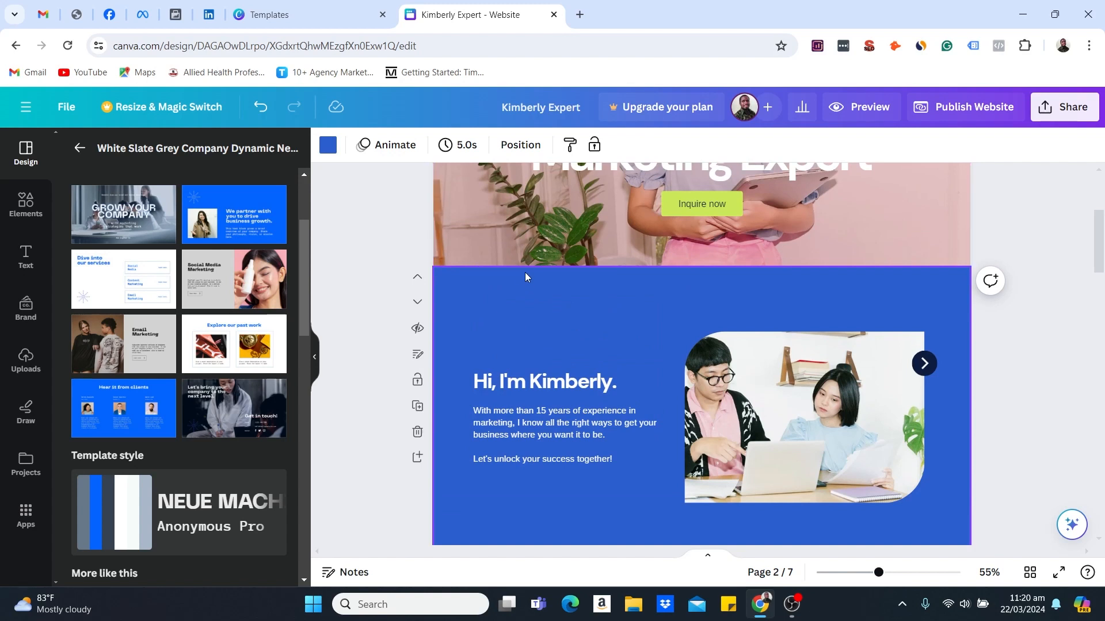
{"action": "left_click", "coordinate": [418, 356]}
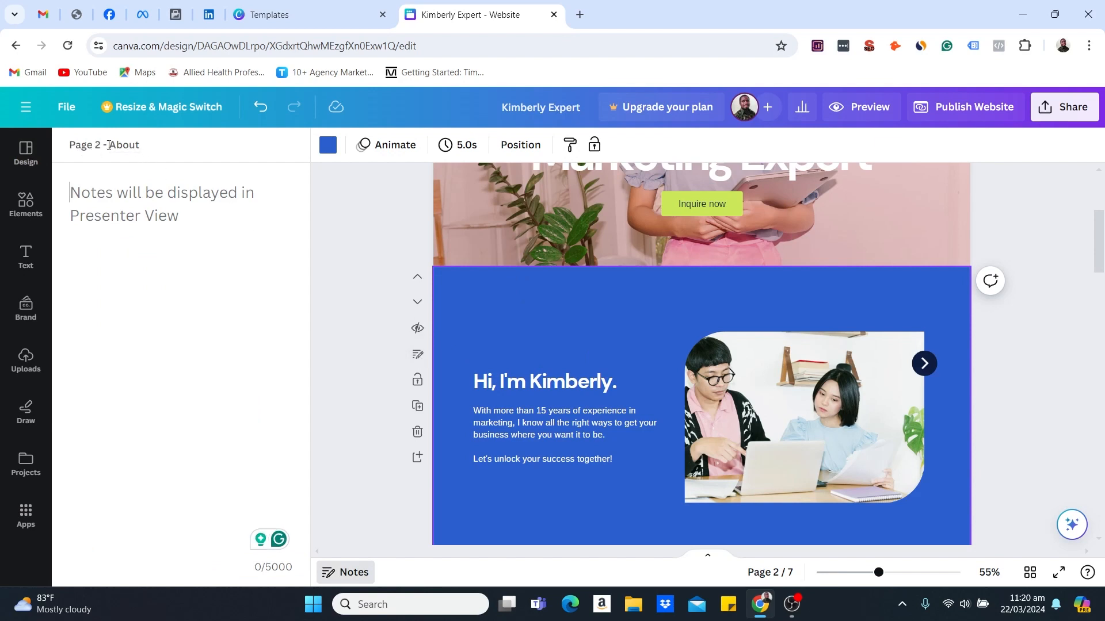
{"action": "left_click", "coordinate": [109, 146]}
{"action": "double_click", "coordinate": [112, 145]}
{"action": "type", "text": "Get to know me"}
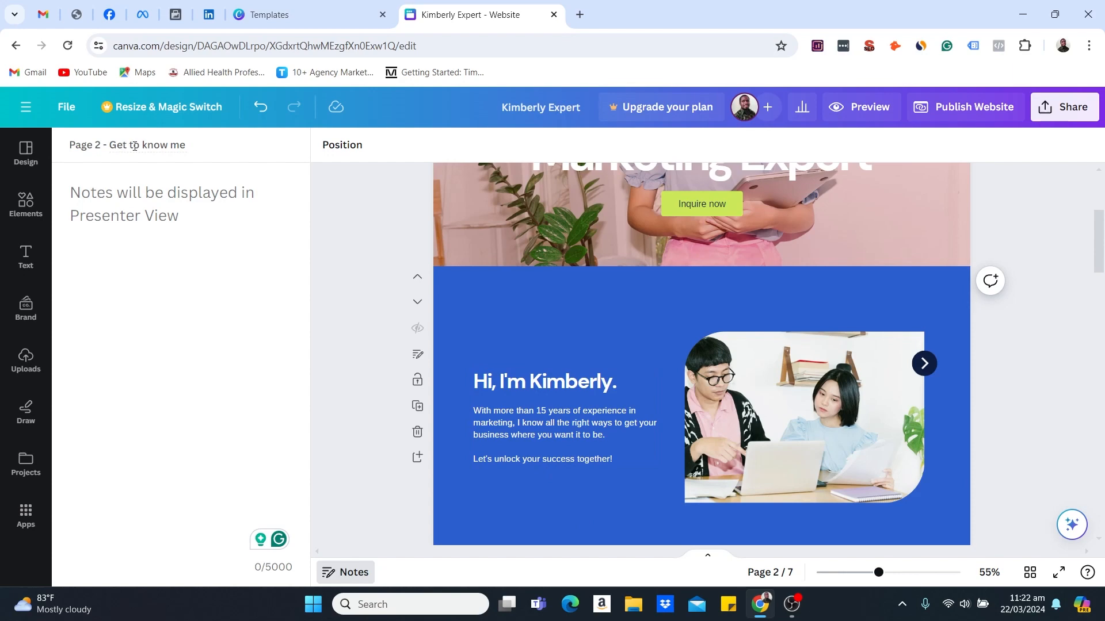
{"action": "left_click", "coordinate": [635, 329]}
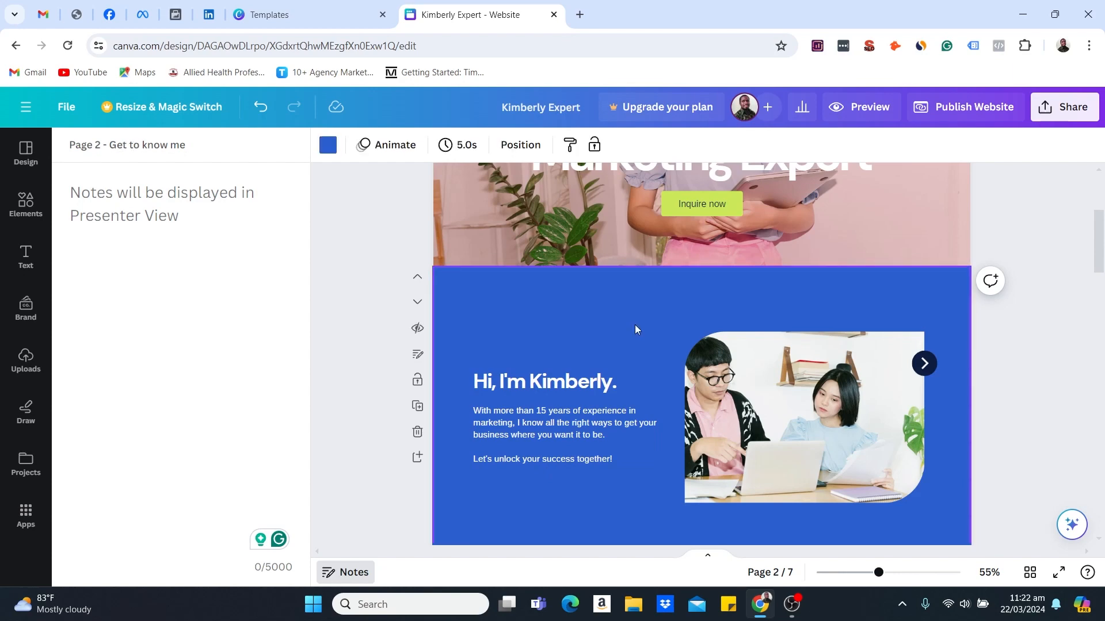
Step: Give page 3, the "Dive into our services" section, the page title "Dive"
{"action": "scroll", "coordinate": [585, 294], "scroll_direction": "down", "scroll_amount": 4}
{"action": "scroll", "coordinate": [603, 404], "scroll_direction": "down", "scroll_amount": 4}
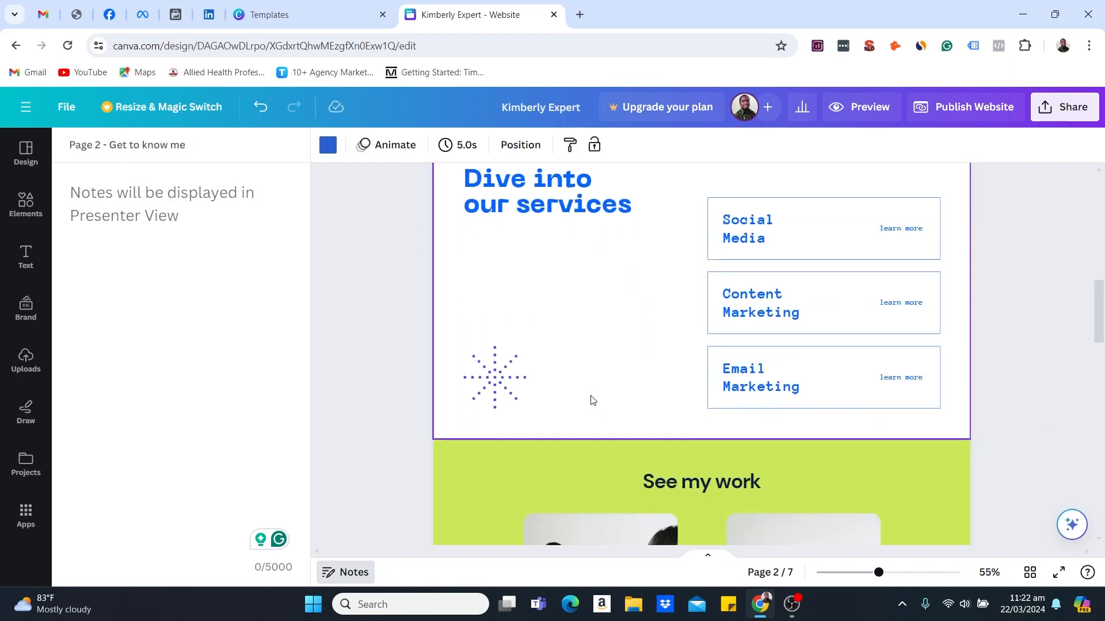
{"action": "left_click", "coordinate": [572, 345]}
{"action": "scroll", "coordinate": [570, 345], "scroll_direction": "down", "scroll_amount": 5}
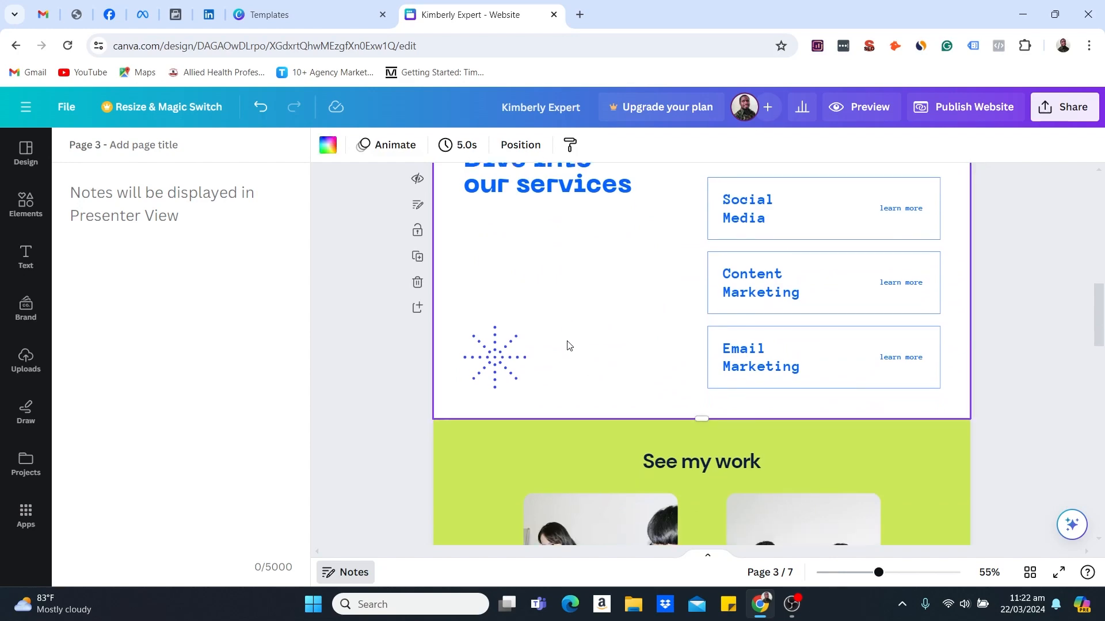
{"action": "left_click", "coordinate": [486, 309]}
{"action": "scroll", "coordinate": [489, 313], "scroll_direction": "up", "scroll_amount": 5}
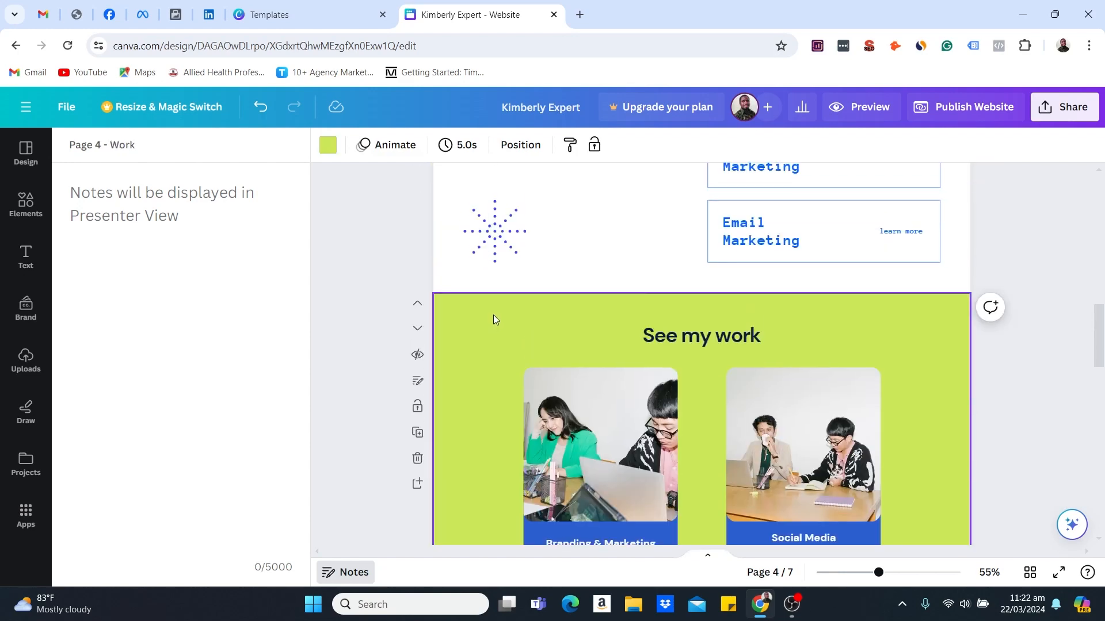
{"action": "left_click", "coordinate": [558, 323]}
{"action": "scroll", "coordinate": [554, 337], "scroll_direction": "up", "scroll_amount": 2}
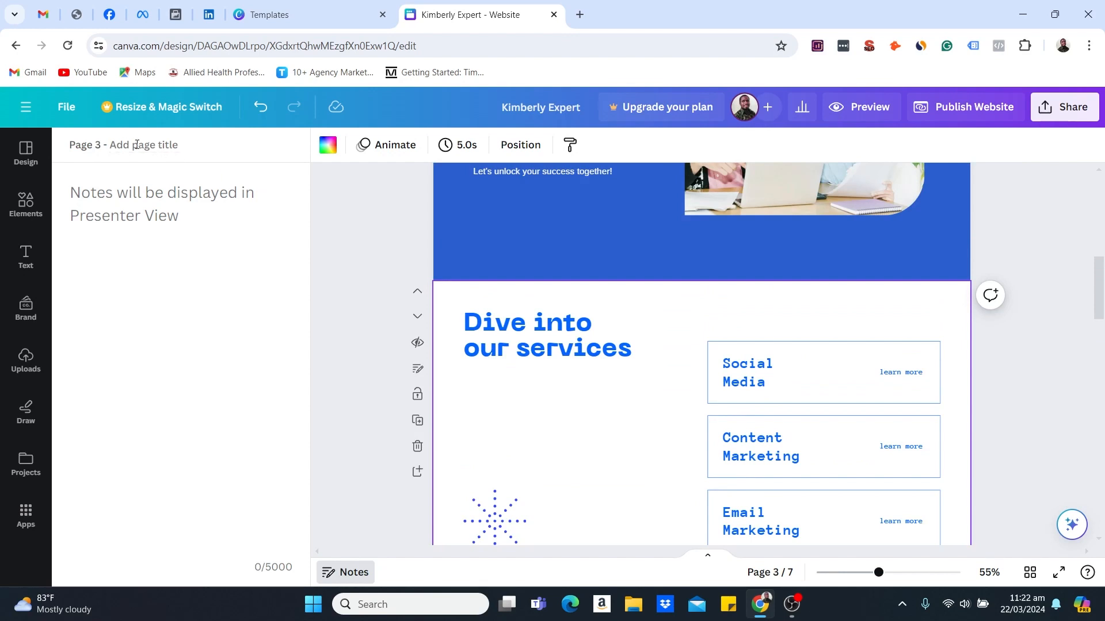
{"action": "left_click", "coordinate": [138, 145]}
{"action": "type", "text": "Dive"}
{"action": "left_click", "coordinate": [352, 280]}
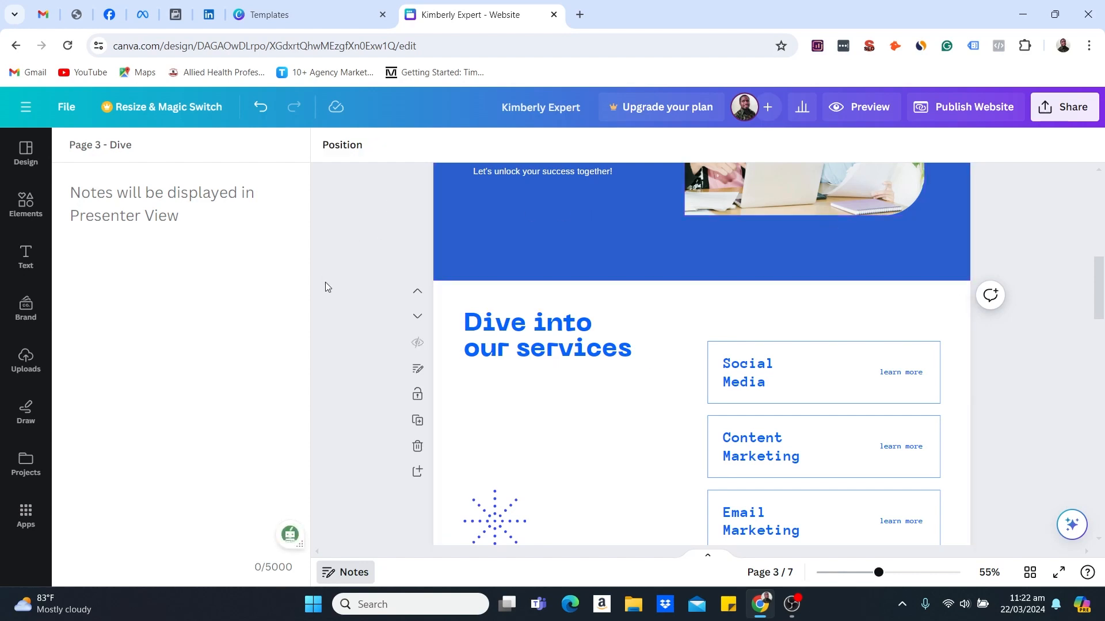
{"action": "scroll", "coordinate": [380, 227], "scroll_direction": "down", "scroll_amount": 2}
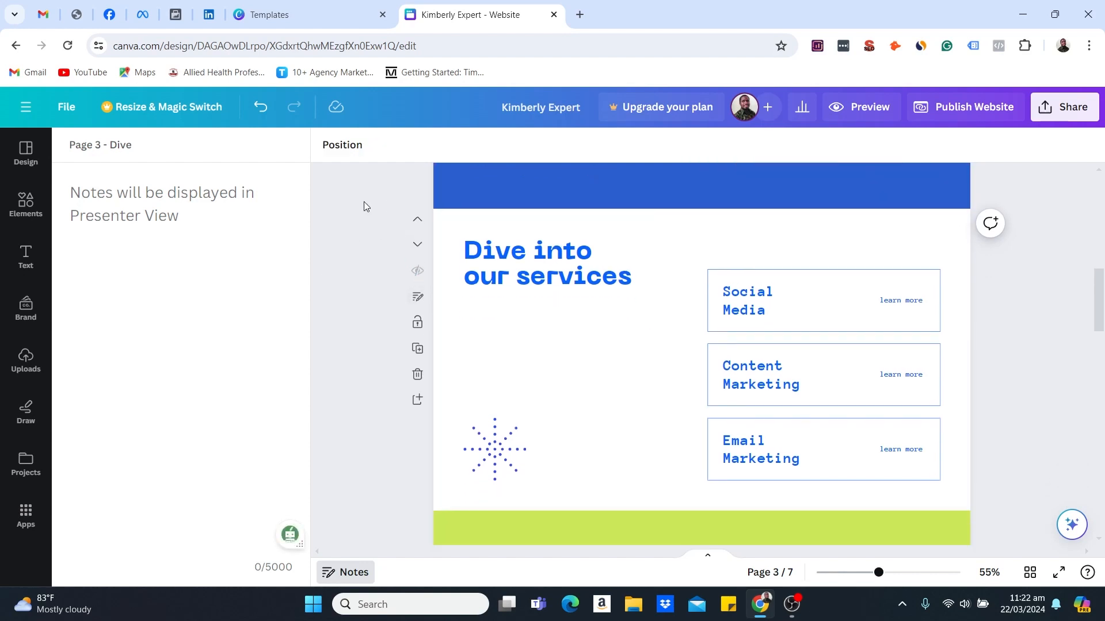
Step: Preview the website again and try the Dive navigation link to reach the services section
{"action": "left_click", "coordinate": [858, 107]}
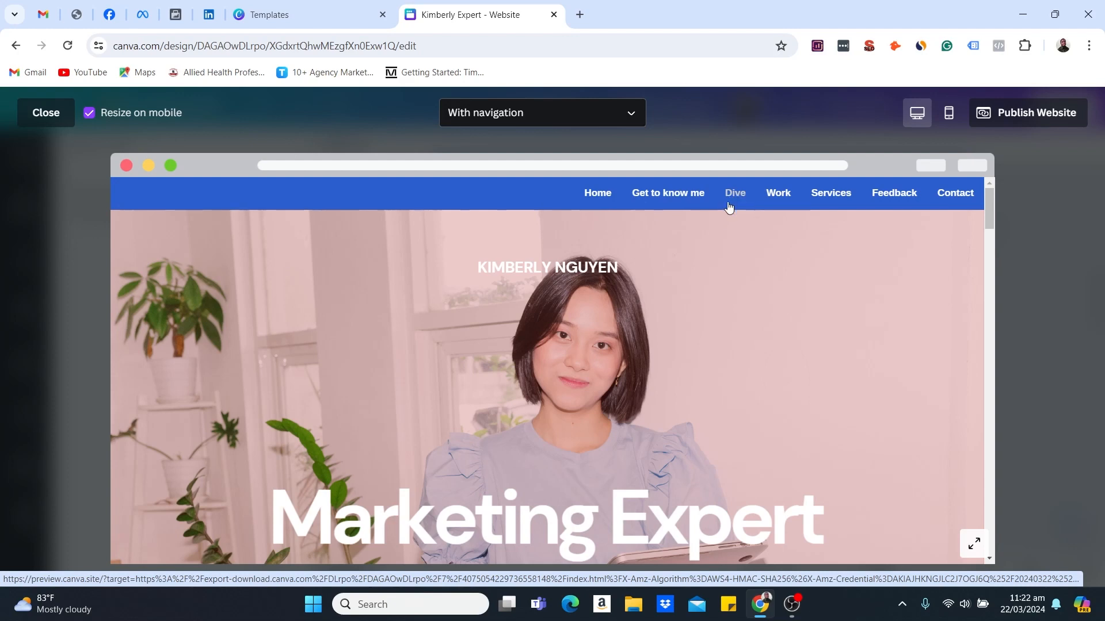
{"action": "scroll", "coordinate": [729, 207], "scroll_direction": "down", "scroll_amount": 3}
{"action": "scroll", "coordinate": [731, 201], "scroll_direction": "up", "scroll_amount": 3}
{"action": "scroll", "coordinate": [733, 197], "scroll_direction": "down", "scroll_amount": 3}
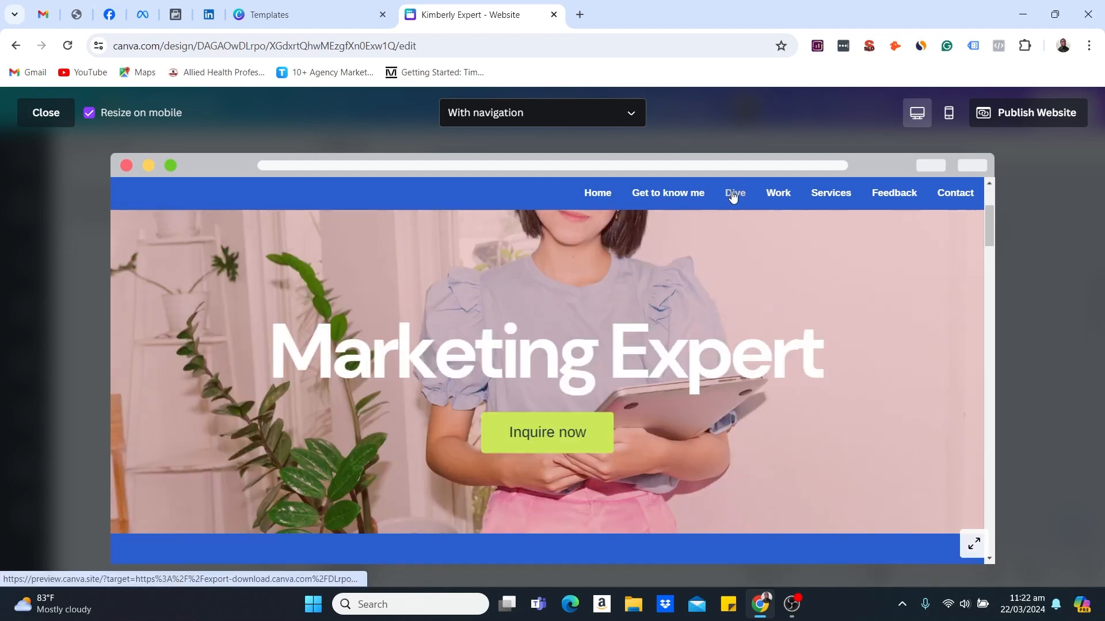
{"action": "left_click", "coordinate": [733, 195]}
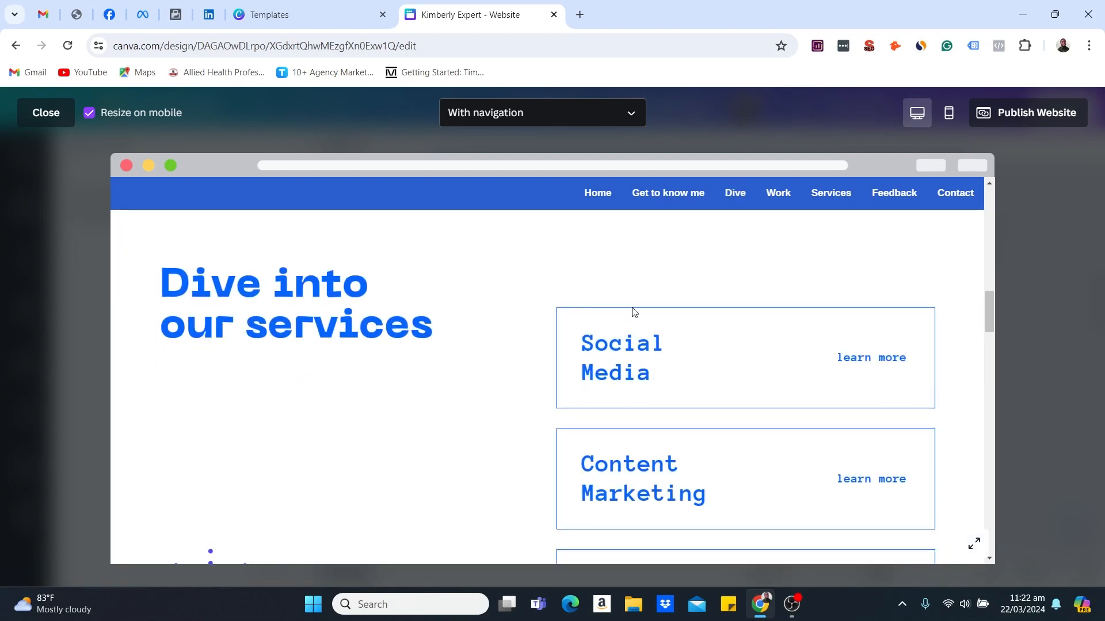
{"action": "scroll", "coordinate": [672, 336], "scroll_direction": "up", "scroll_amount": 5}
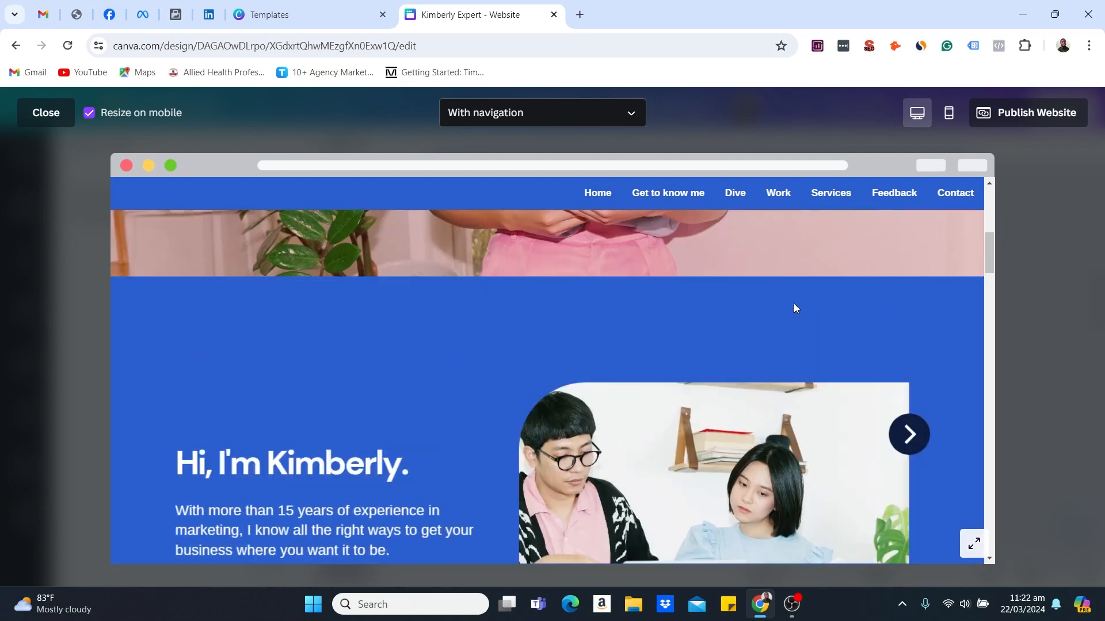
{"action": "scroll", "coordinate": [796, 308], "scroll_direction": "up", "scroll_amount": 5}
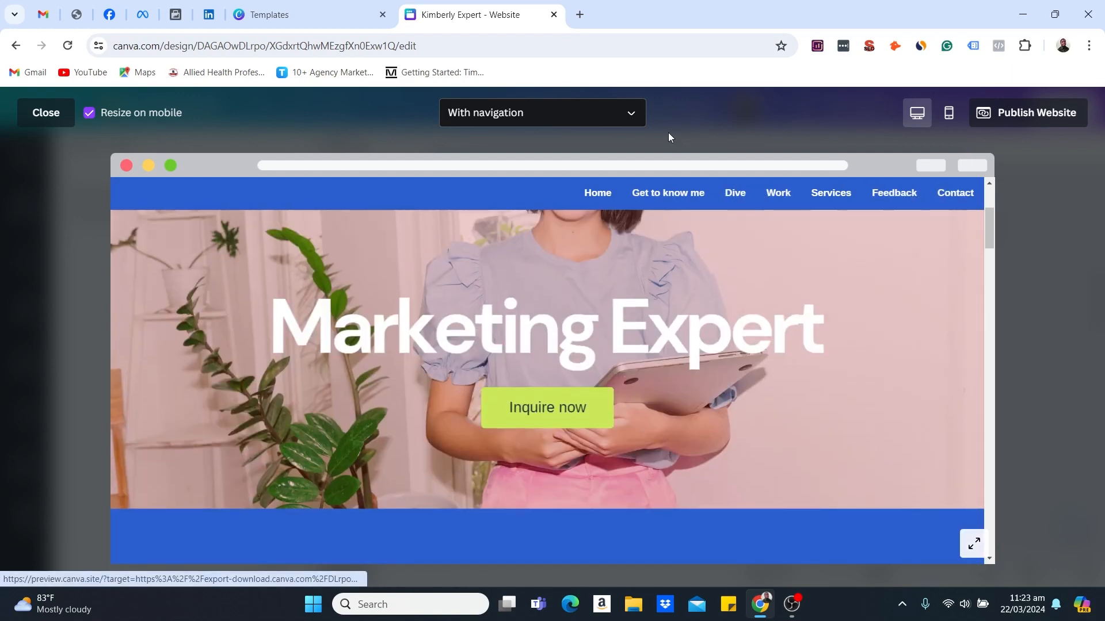
Step: Compare the preview under the "Without navigation" option and set it back to "With navigation"
{"action": "left_click", "coordinate": [633, 115]}
{"action": "left_click", "coordinate": [566, 154]}
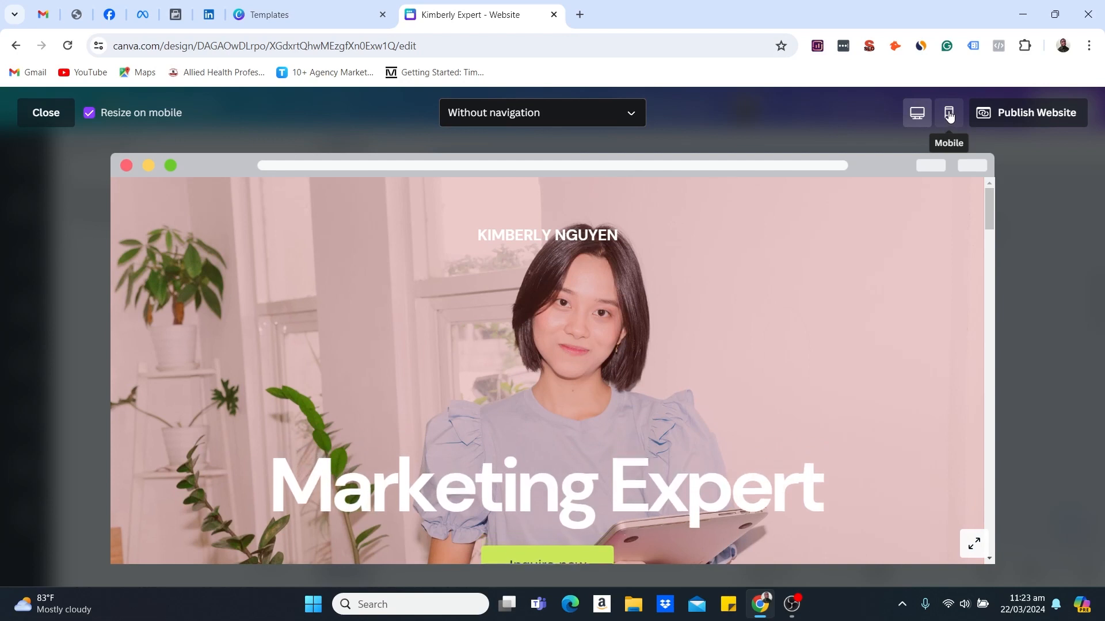
{"action": "left_click", "coordinate": [617, 117]}
{"action": "left_click", "coordinate": [543, 183]}
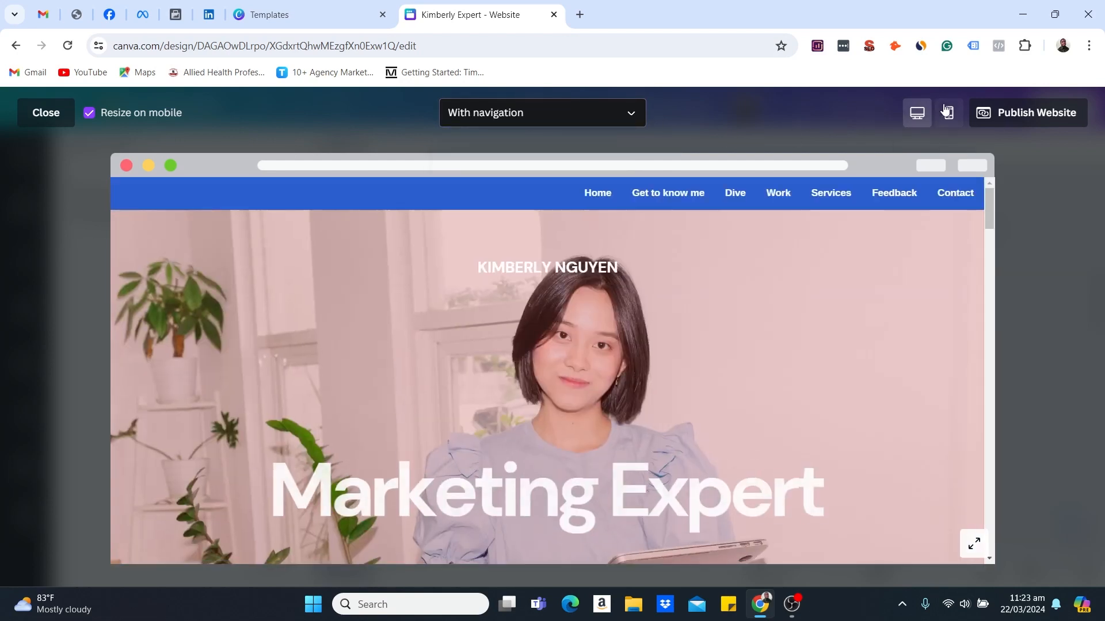
Step: Switch the preview to mobile view and open the site's navigation menu to check its page titles
{"action": "left_click", "coordinate": [949, 114]}
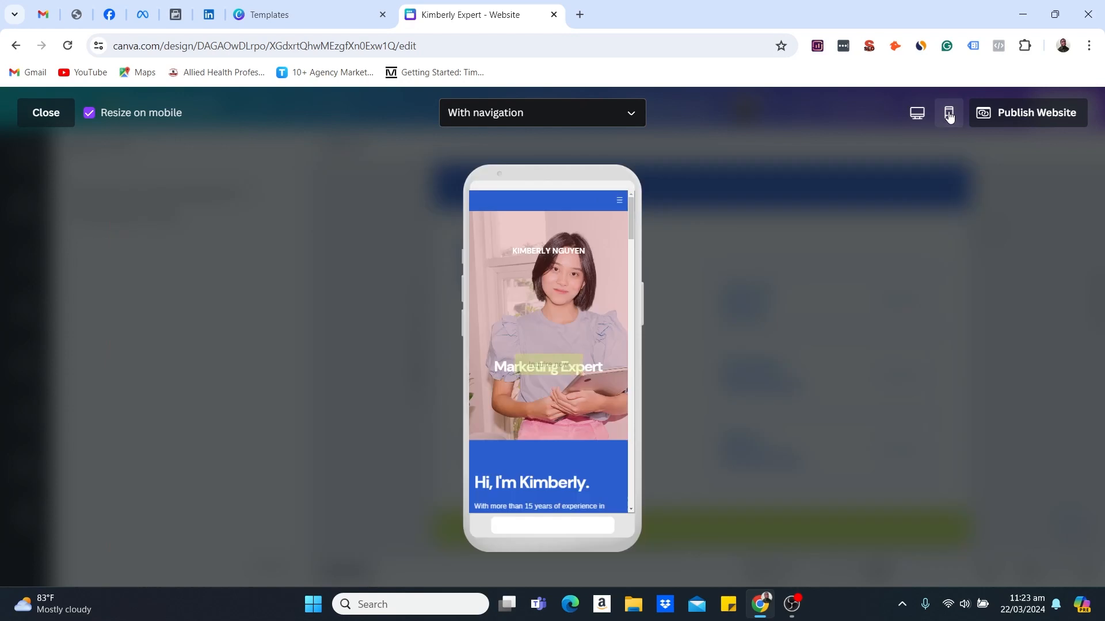
{"action": "left_click", "coordinate": [619, 201]}
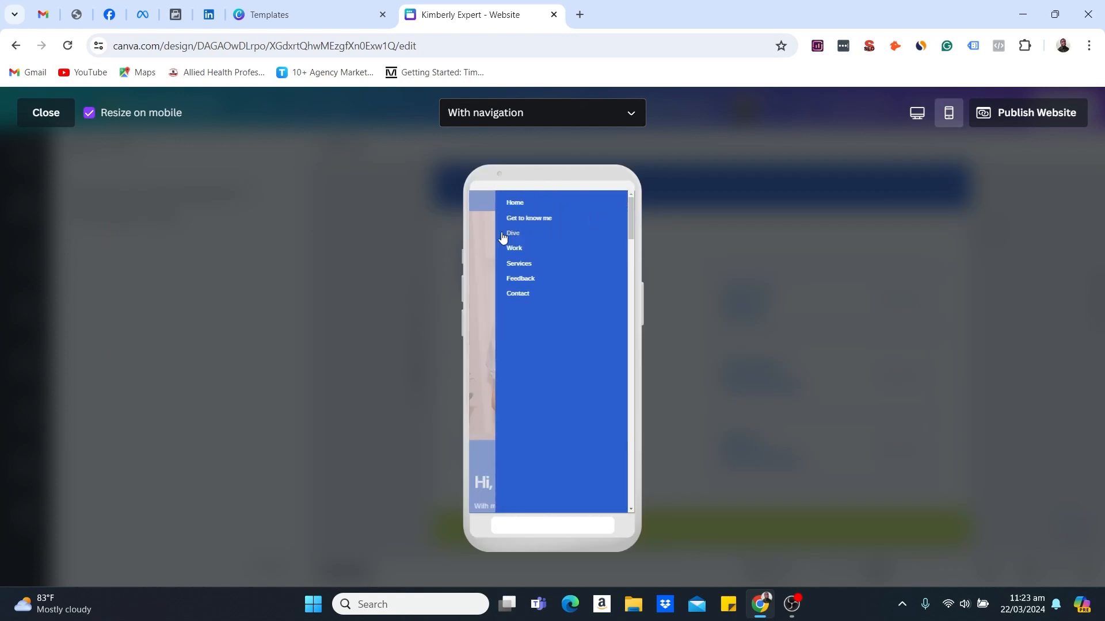
Step: Reopen and dismiss the navigation menu in the mobile preview, and return to the editor
{"action": "left_click", "coordinate": [483, 246]}
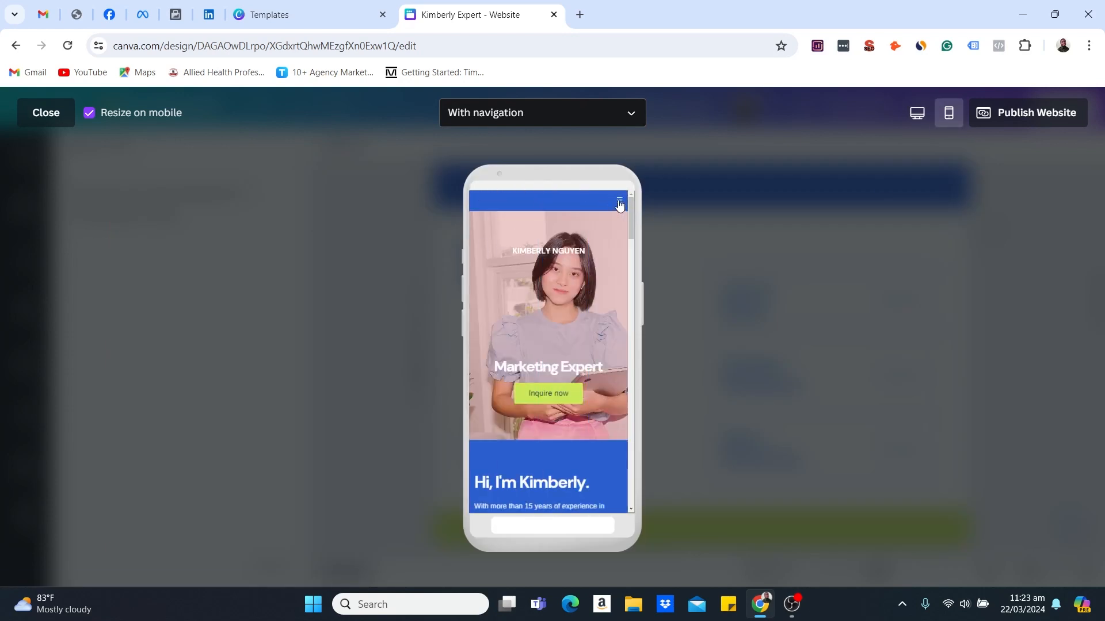
{"action": "left_click", "coordinate": [618, 201]}
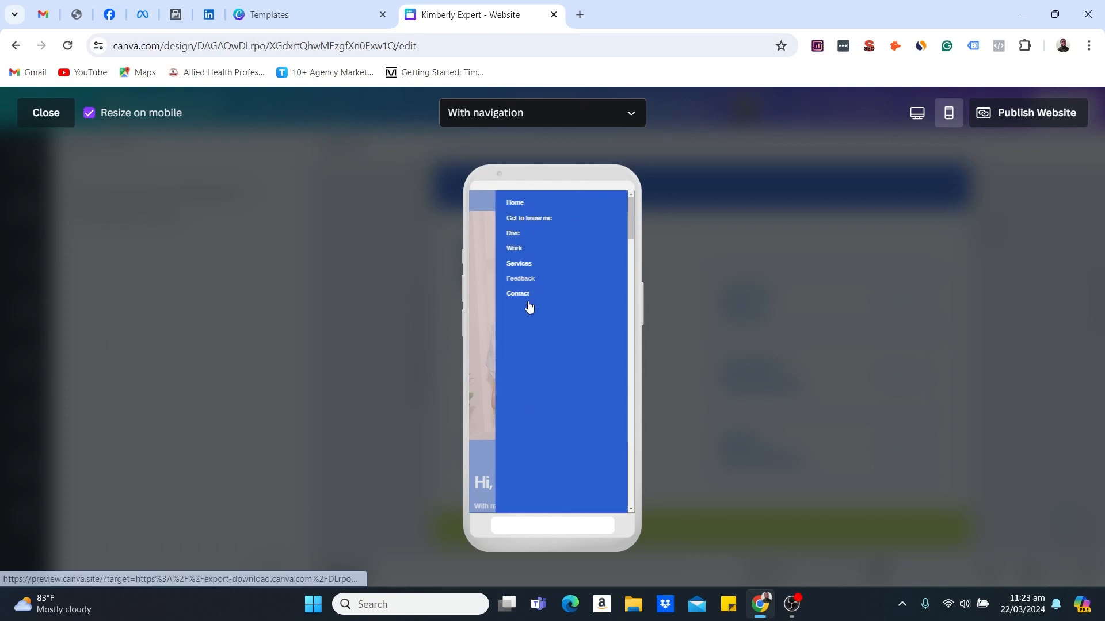
{"action": "left_click", "coordinate": [480, 305]}
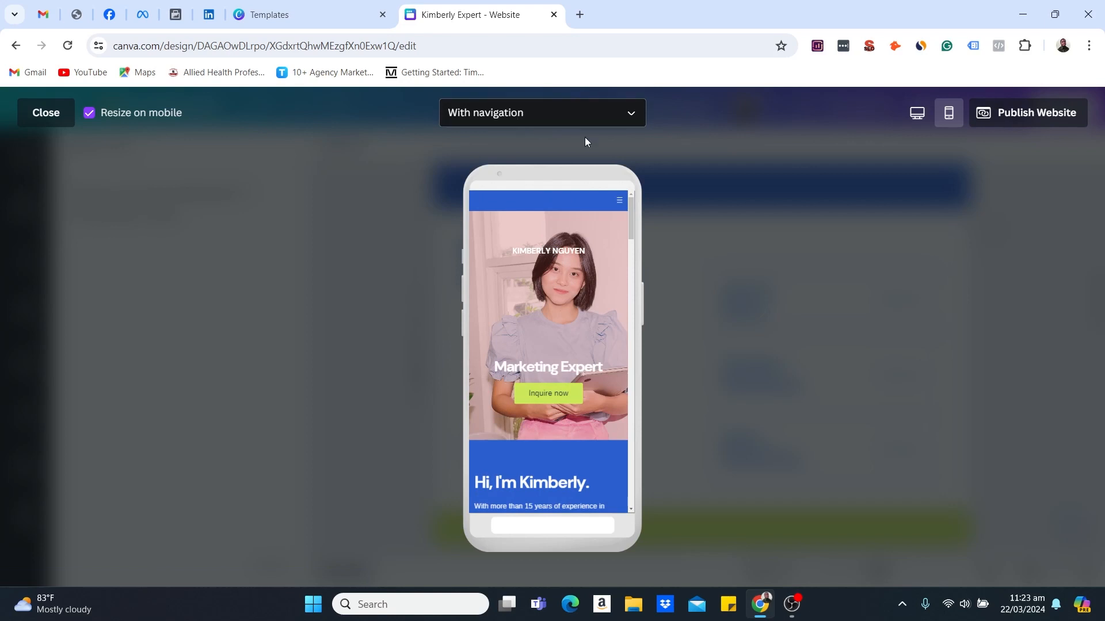
{"action": "left_click", "coordinate": [55, 112]}
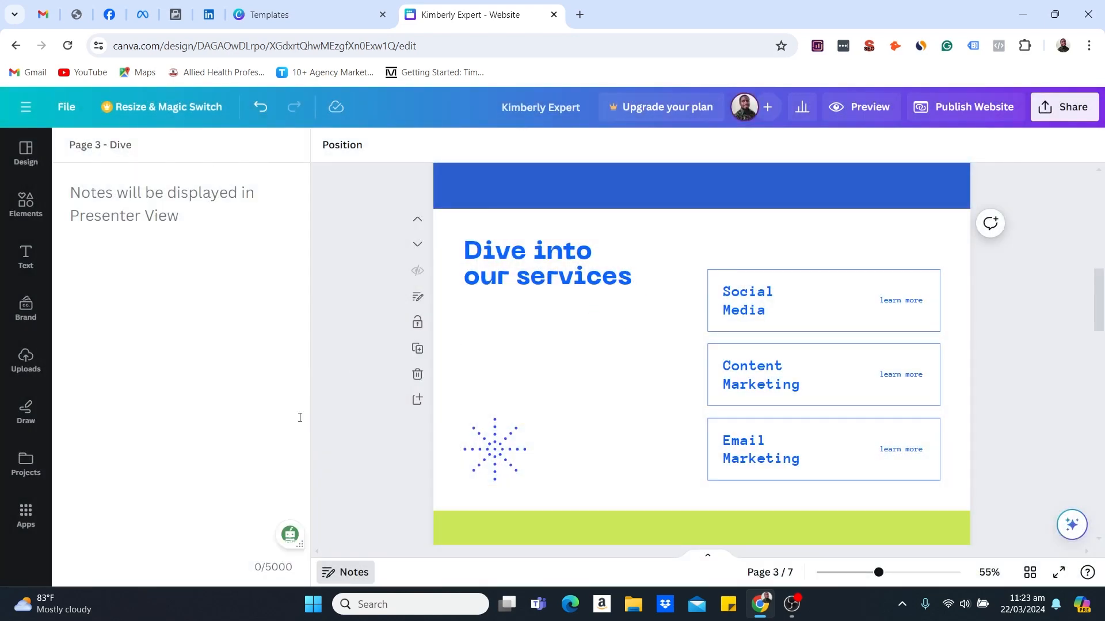
Step: Open the website's publishing options and briefly view the full-size preview once more
{"action": "left_click", "coordinate": [956, 111]}
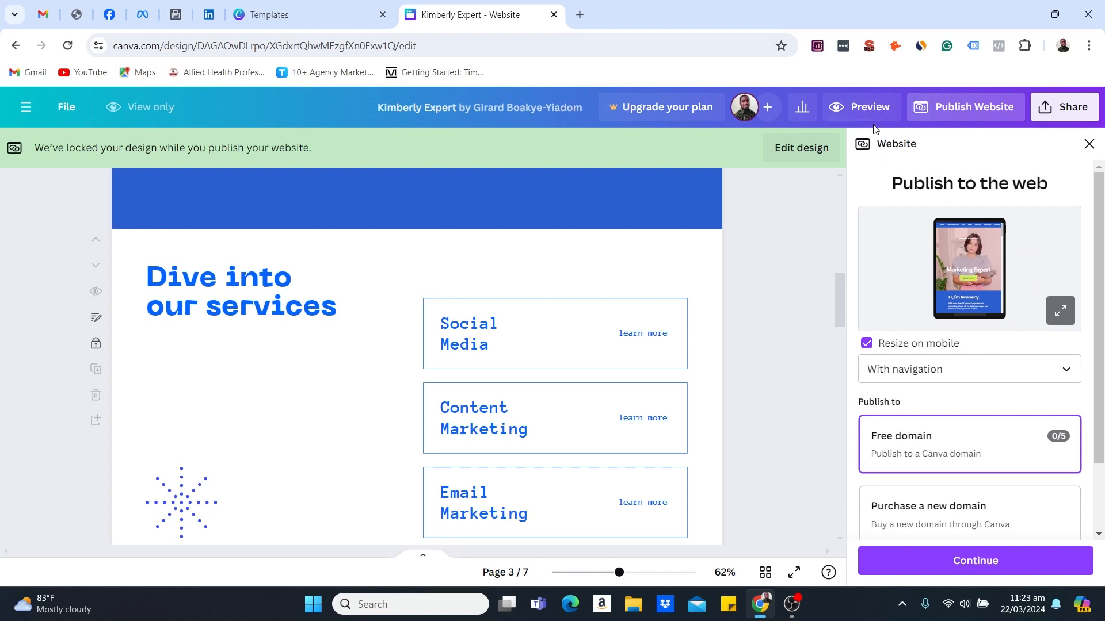
{"action": "left_click", "coordinate": [866, 109]}
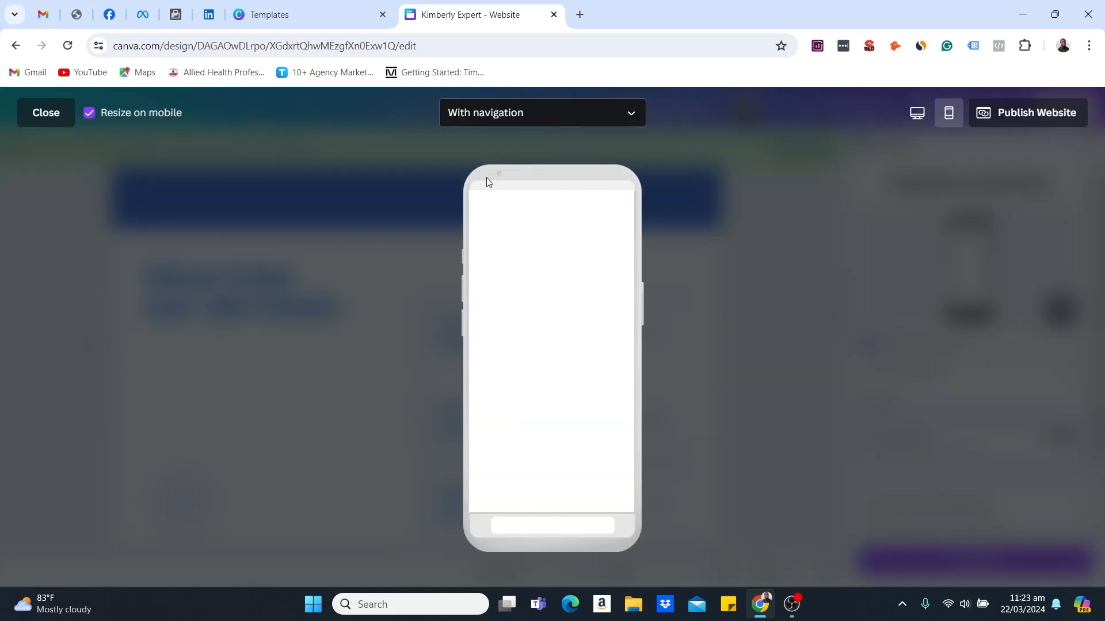
{"action": "left_click", "coordinate": [678, 244]}
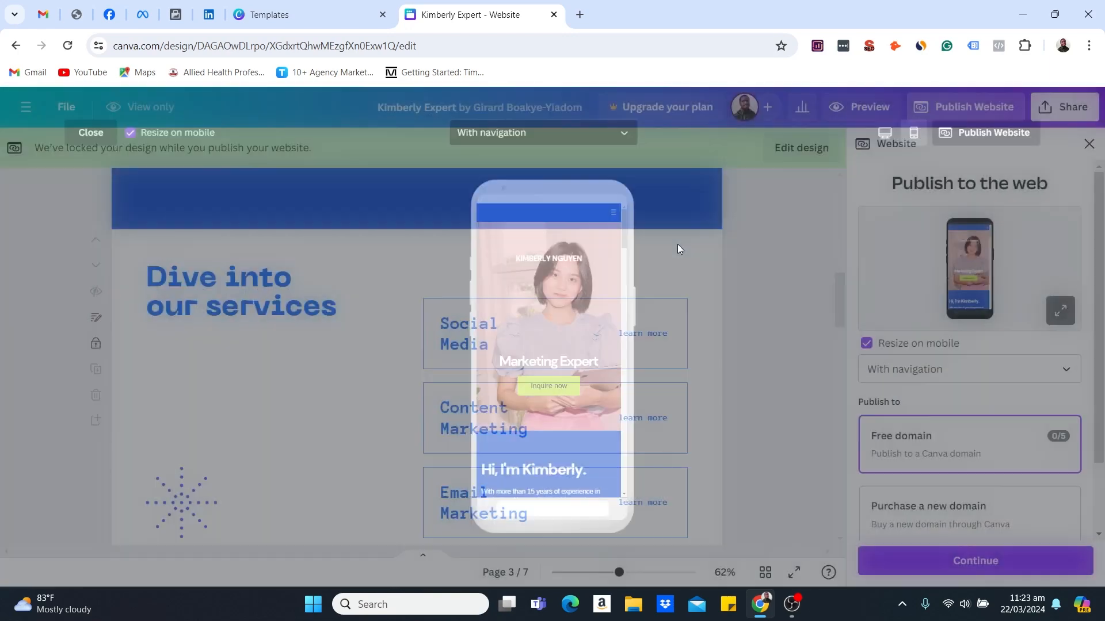
Step: Compare the new-domain and existing-domain choices, select Free domain as the publishing target, and continue to the review settings
{"action": "scroll", "coordinate": [921, 276], "scroll_direction": "down", "scroll_amount": 2}
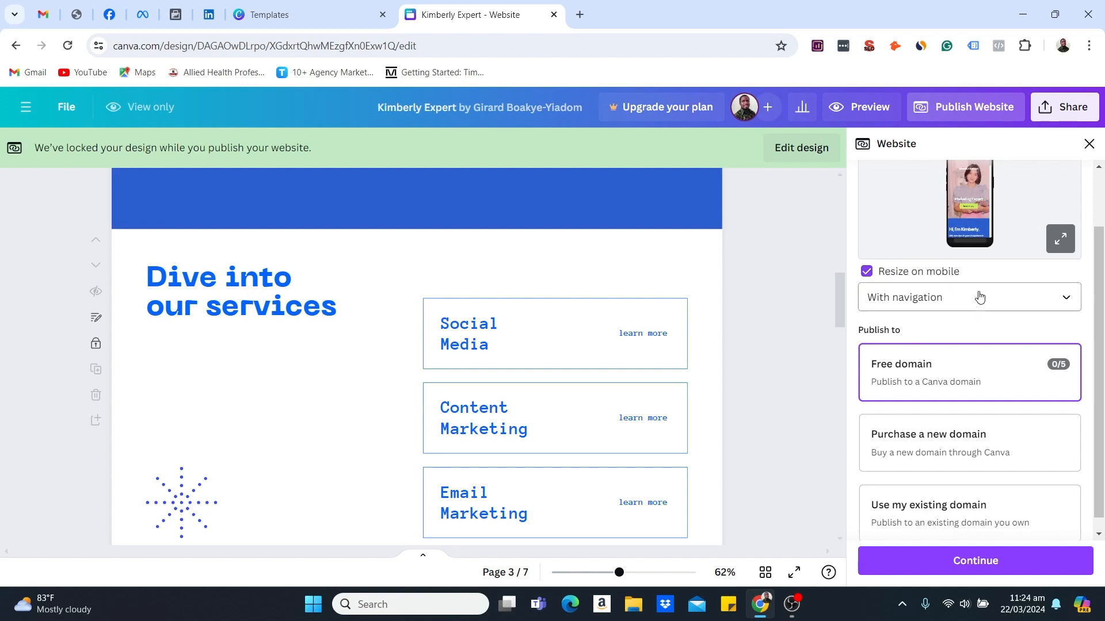
{"action": "scroll", "coordinate": [973, 311], "scroll_direction": "down", "scroll_amount": 1}
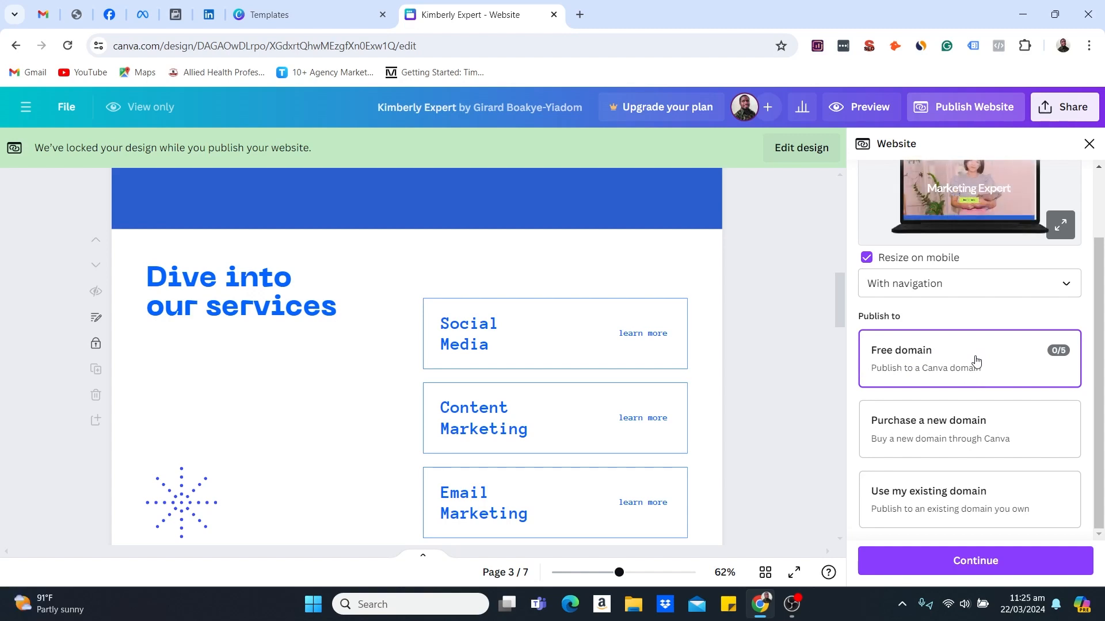
{"action": "left_click", "coordinate": [968, 432]}
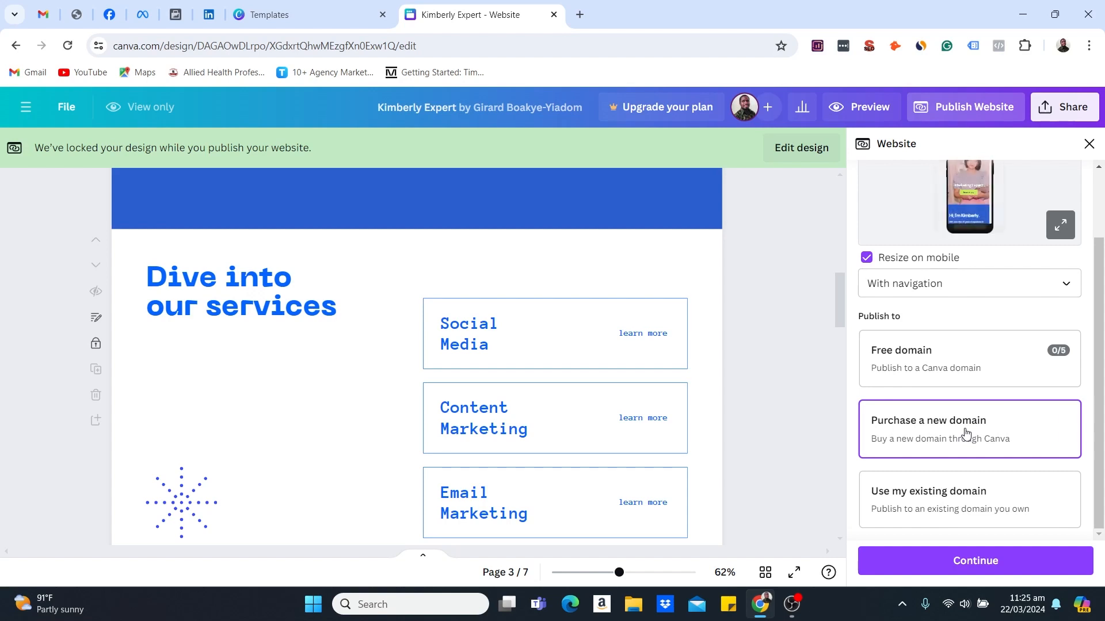
{"action": "left_click", "coordinate": [936, 501]}
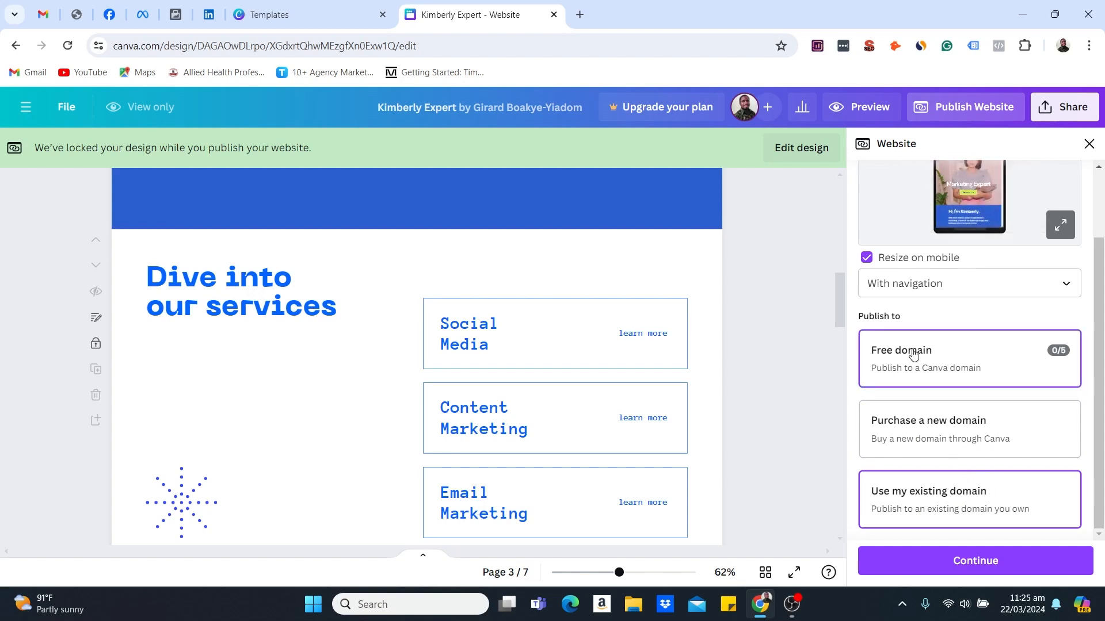
{"action": "left_click", "coordinate": [914, 353]}
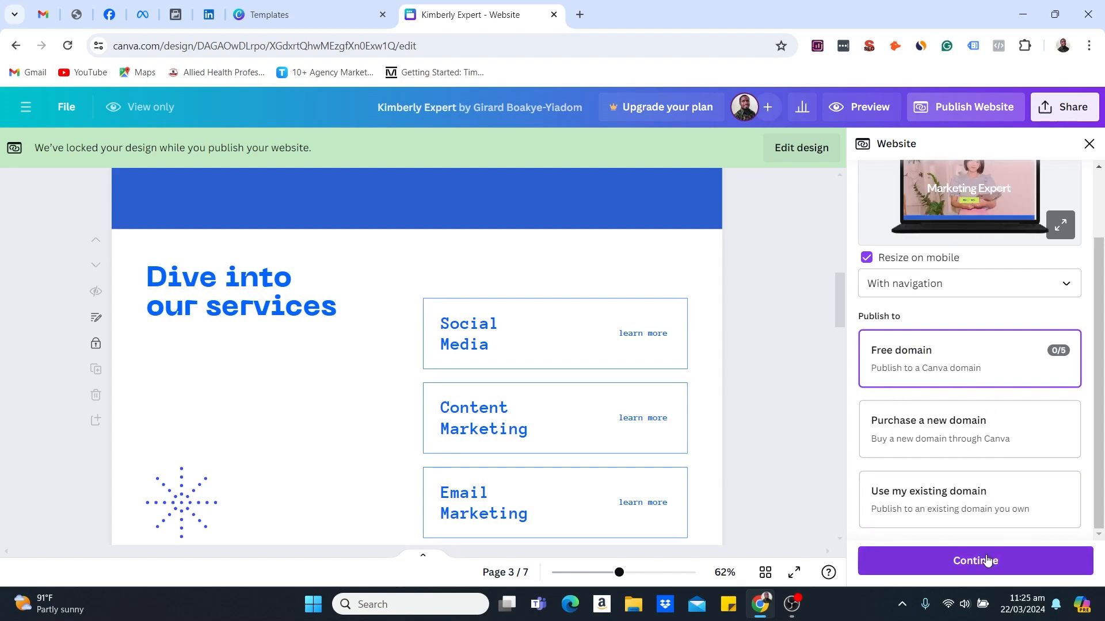
{"action": "left_click", "coordinate": [988, 560]}
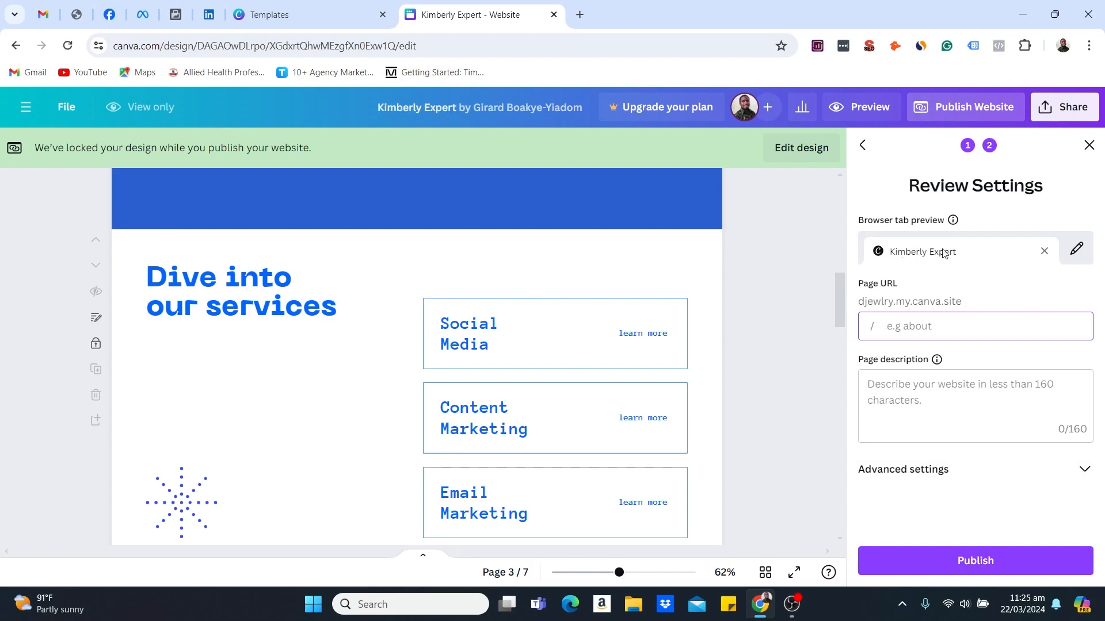
Step: Examine the browser tab title and favicon options, and place the cursor in the empty page URL
{"action": "left_click", "coordinate": [1077, 249]}
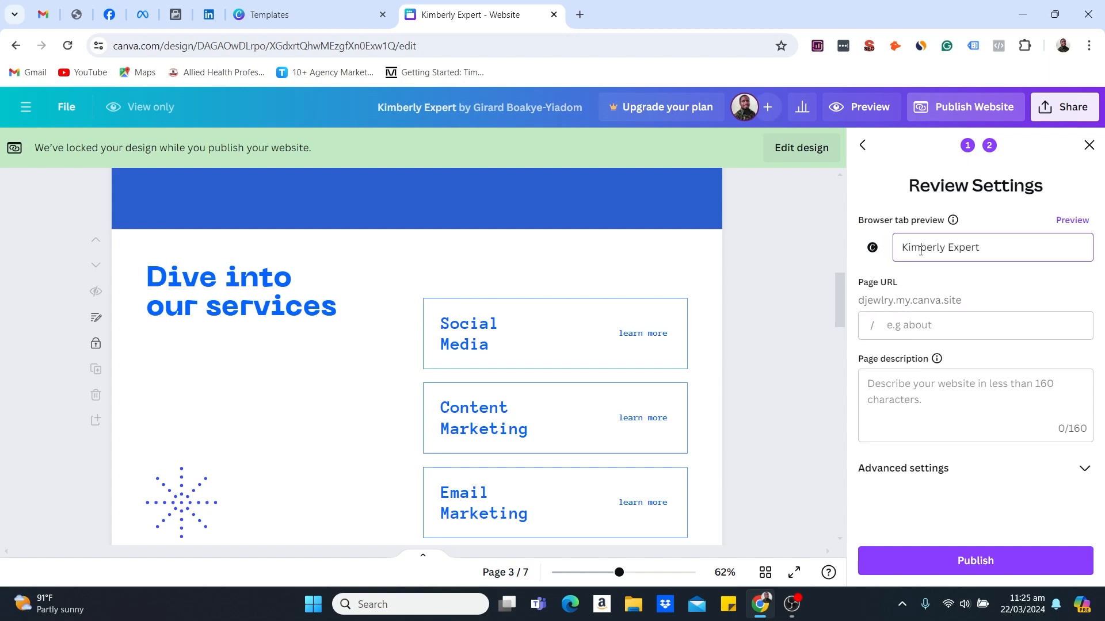
{"action": "left_click", "coordinate": [872, 249]}
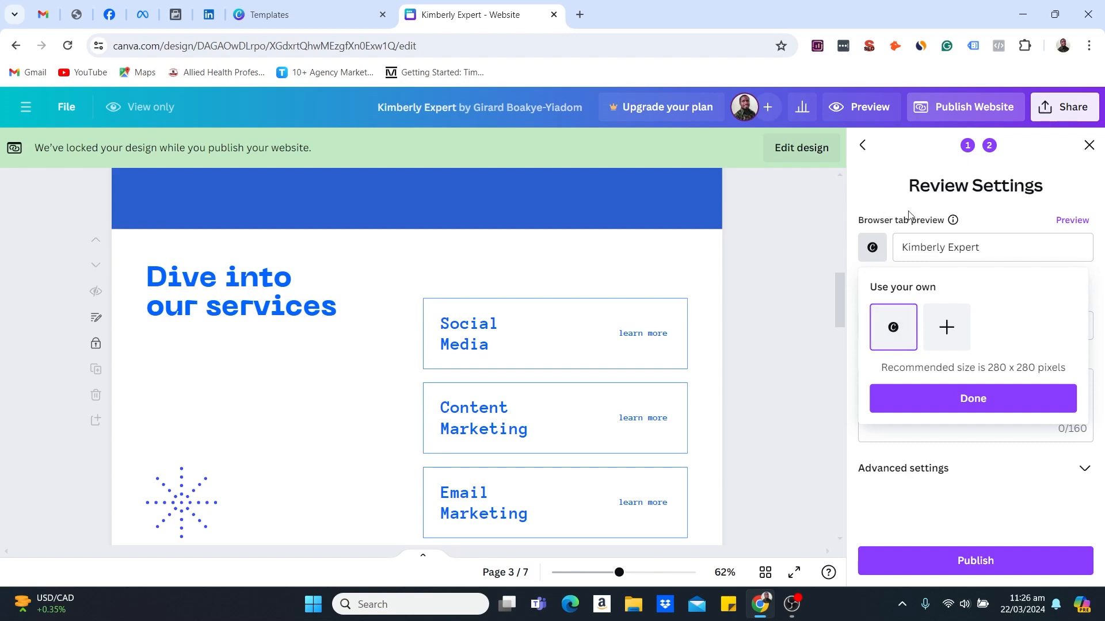
{"action": "left_click", "coordinate": [872, 256]}
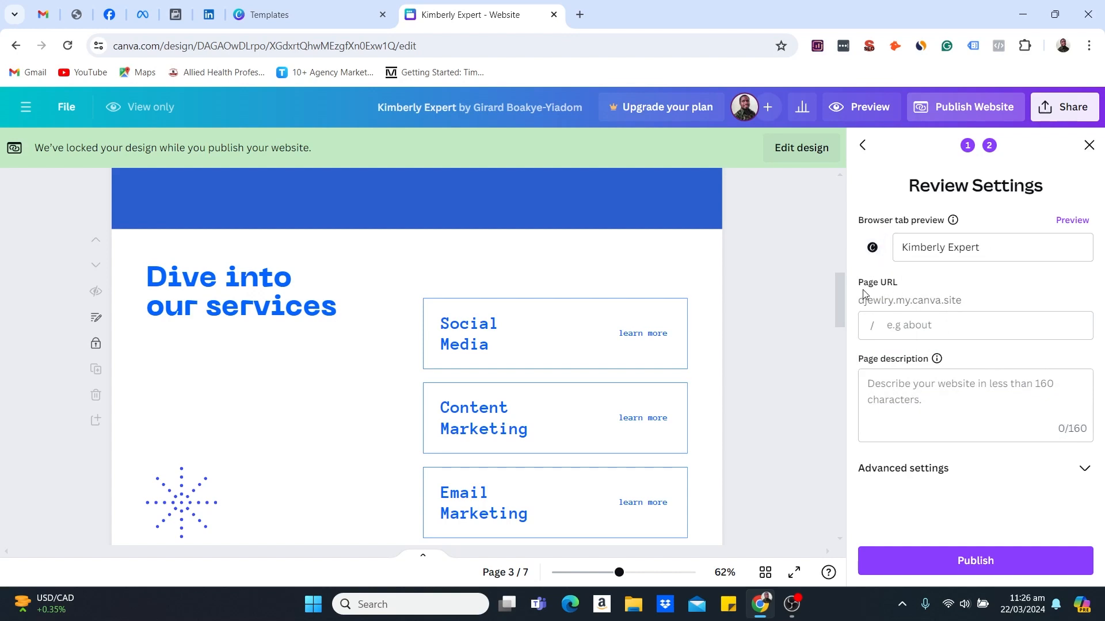
{"action": "left_click", "coordinate": [920, 330]}
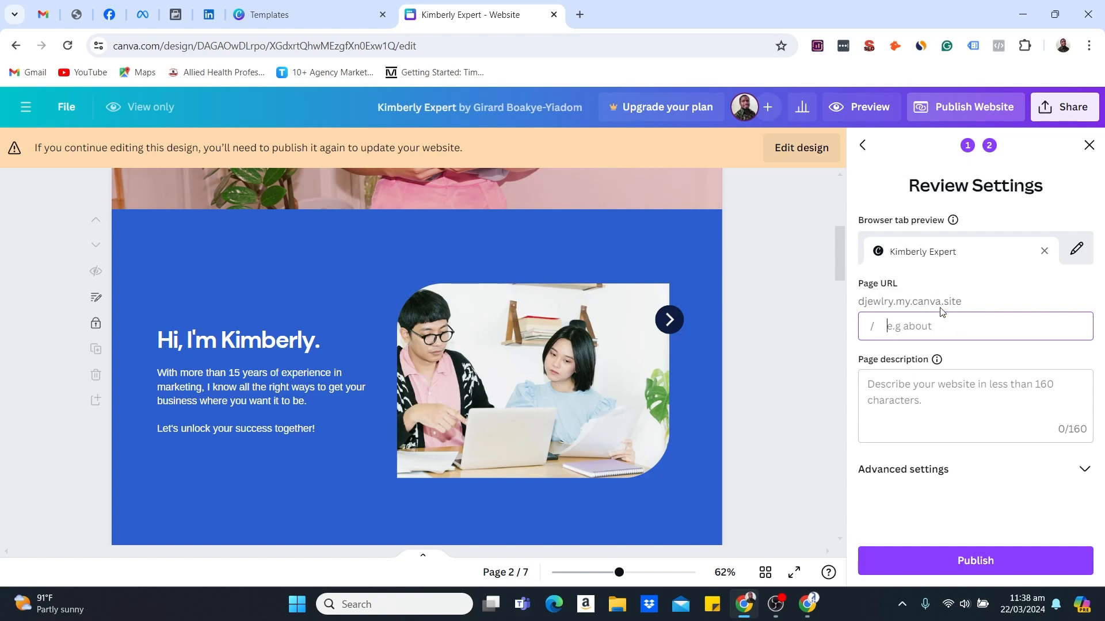
Step: Switch to the browser window with the Portal Tech Co. site and continue its Free domain publishing to the subdomain choice
{"action": "left_click", "coordinate": [809, 605]}
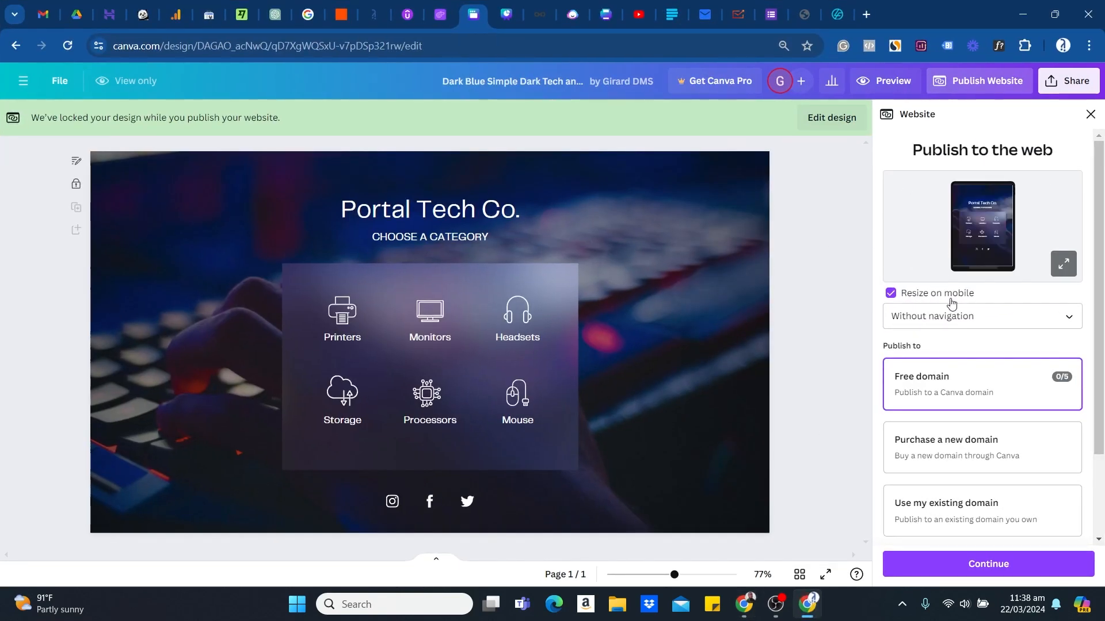
{"action": "scroll", "coordinate": [951, 303], "scroll_direction": "down", "scroll_amount": 2}
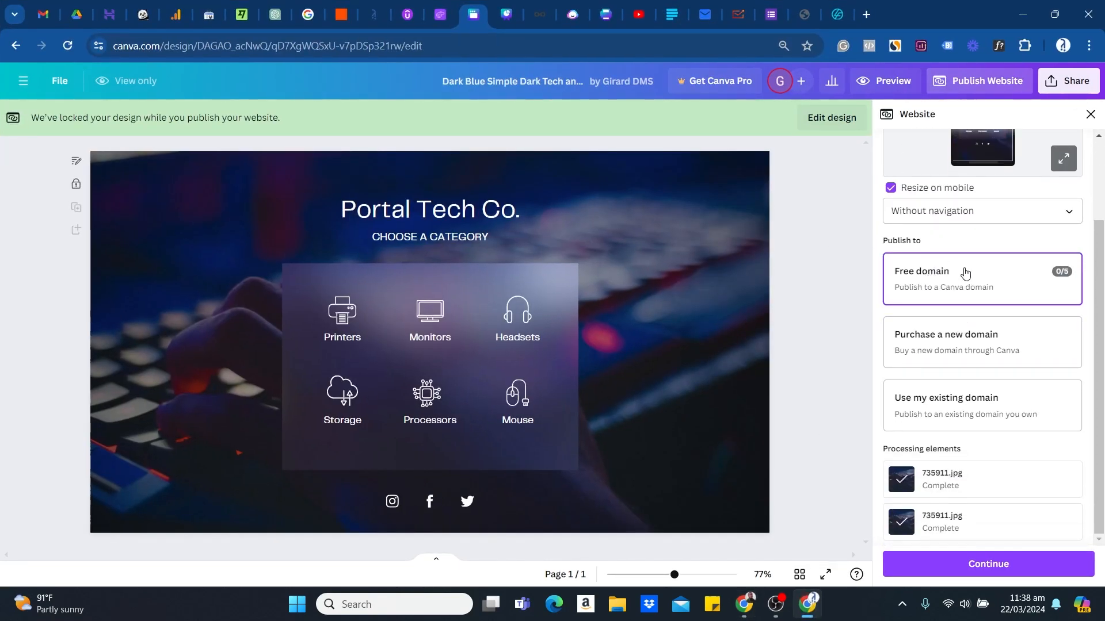
{"action": "left_click", "coordinate": [985, 568]}
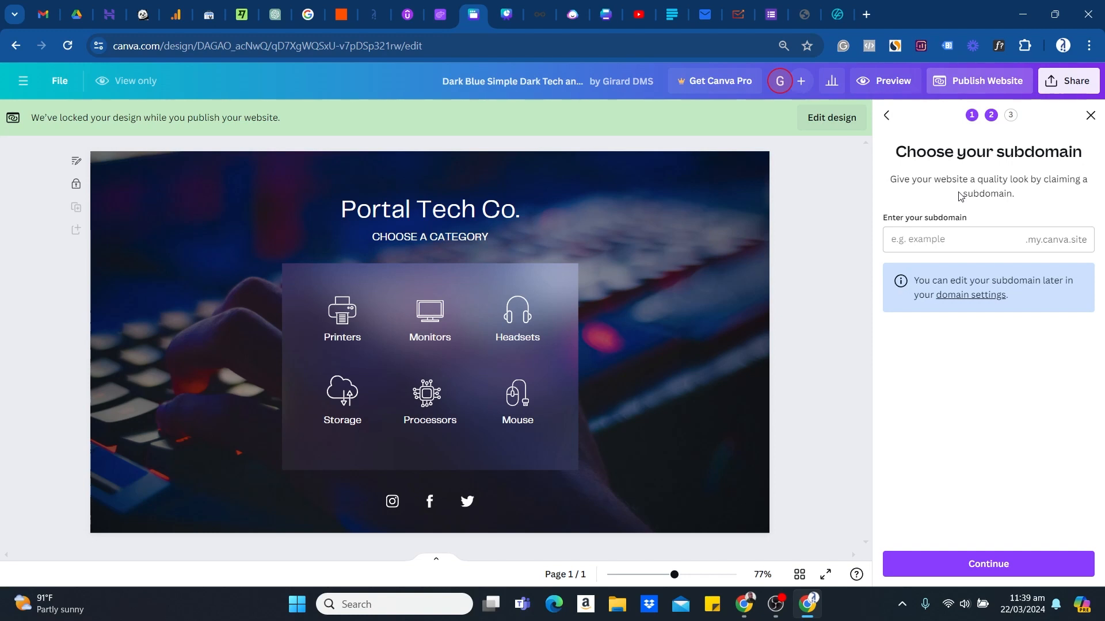
{"action": "left_click", "coordinate": [1043, 240]}
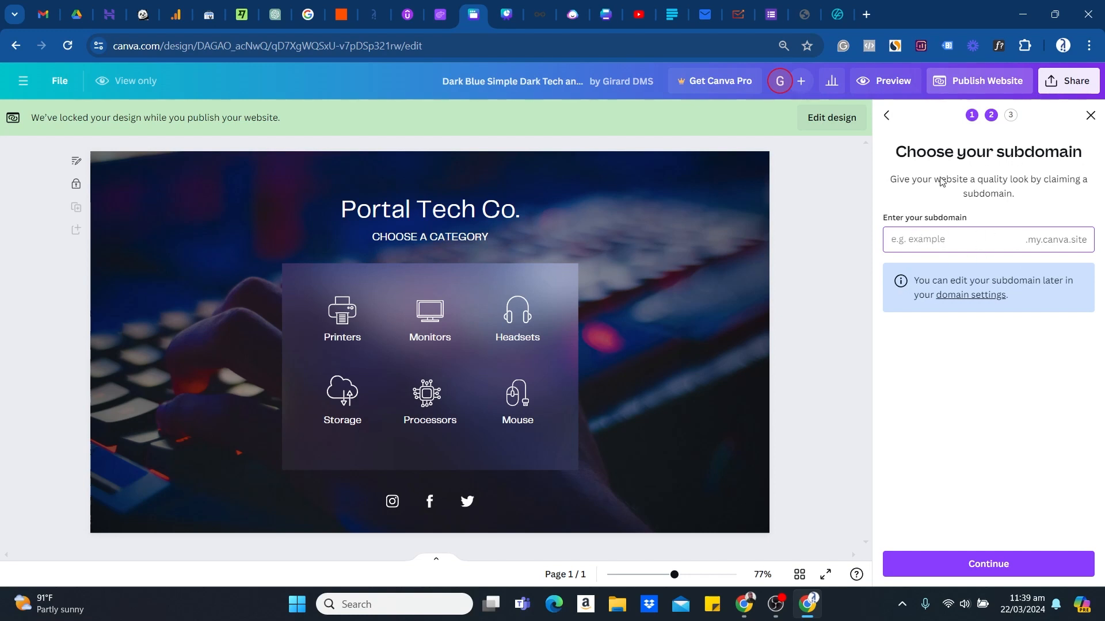
Step: Go back to the Portal Tech Co. domain options and continue with Free domain to the subdomain choice again
{"action": "left_click", "coordinate": [889, 113]}
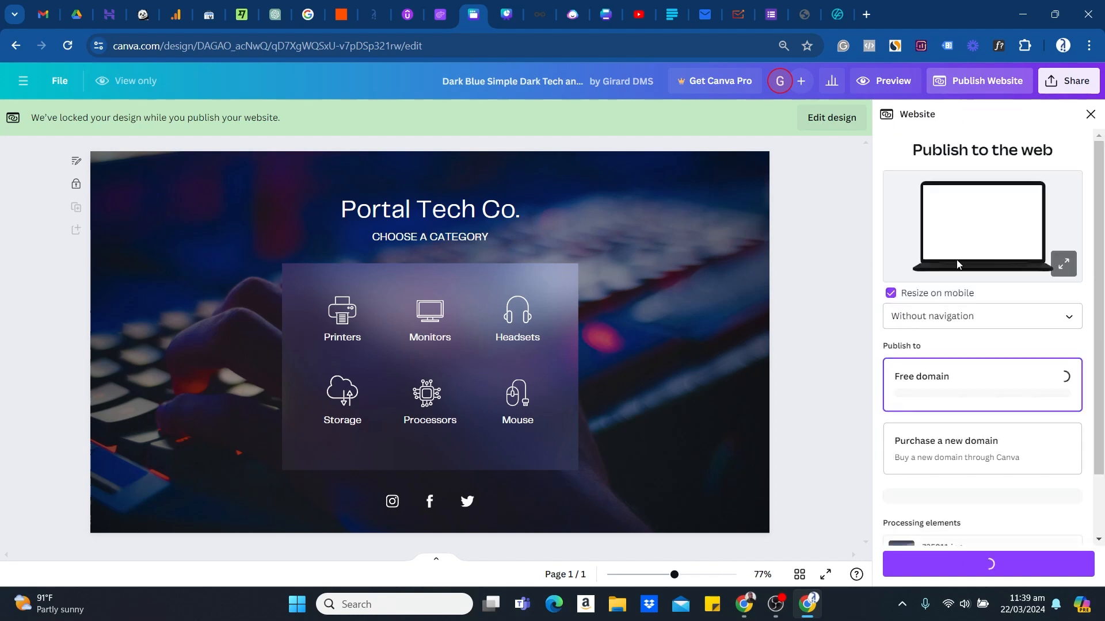
{"action": "scroll", "coordinate": [992, 414], "scroll_direction": "down", "scroll_amount": 2}
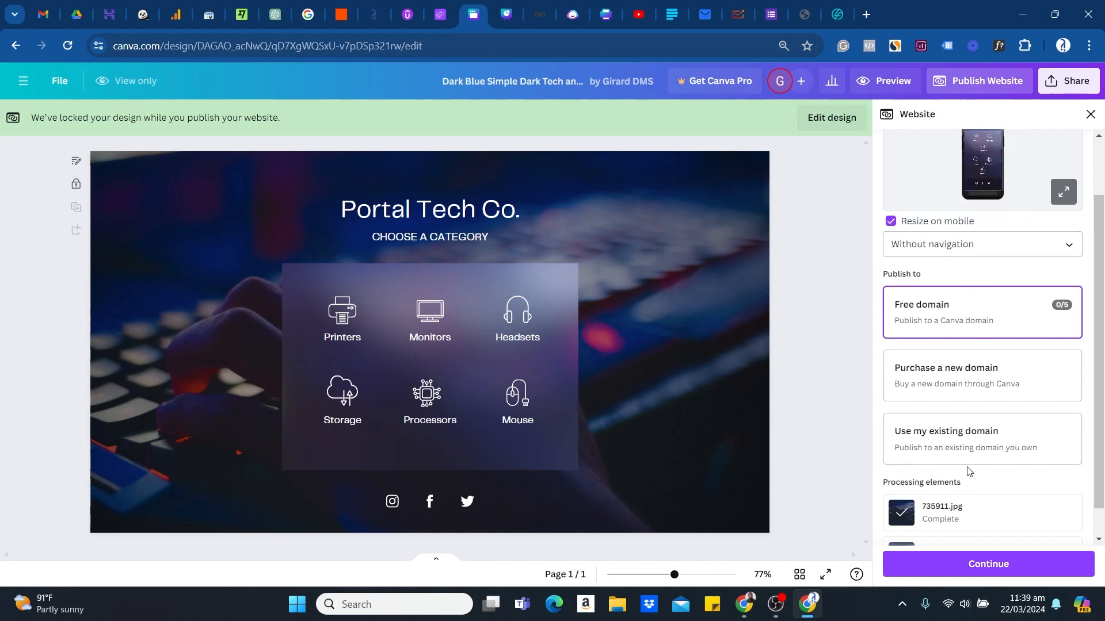
{"action": "scroll", "coordinate": [966, 469], "scroll_direction": "down", "scroll_amount": 1}
{"action": "left_click", "coordinate": [984, 567]}
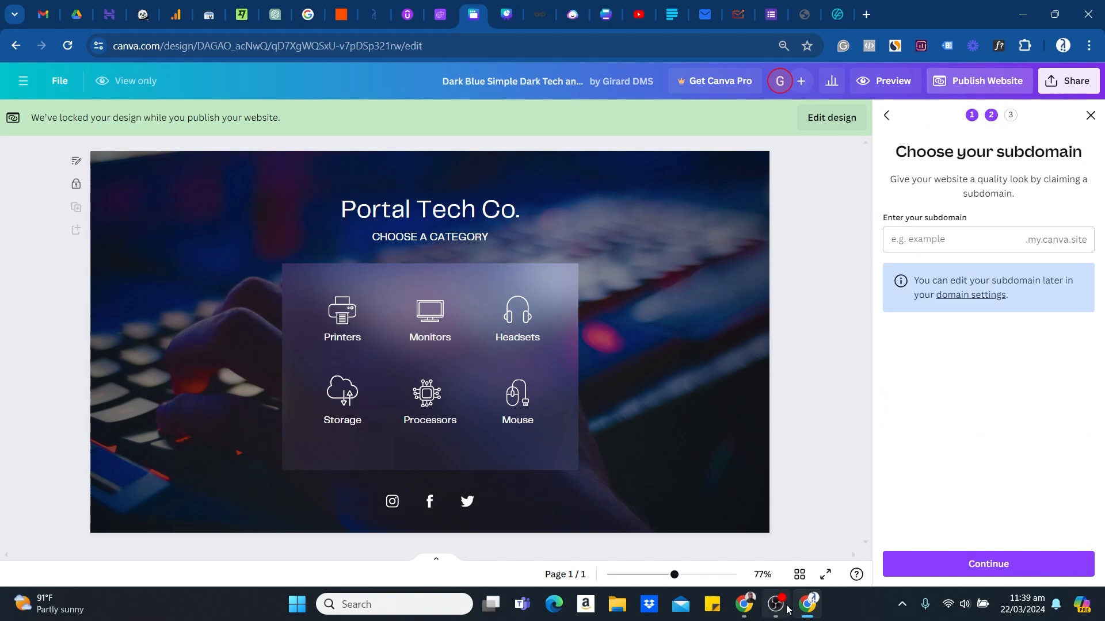
Step: Switch back to the marketing expert website and examine its page URL setting and the first page sections
{"action": "left_click", "coordinate": [744, 604]}
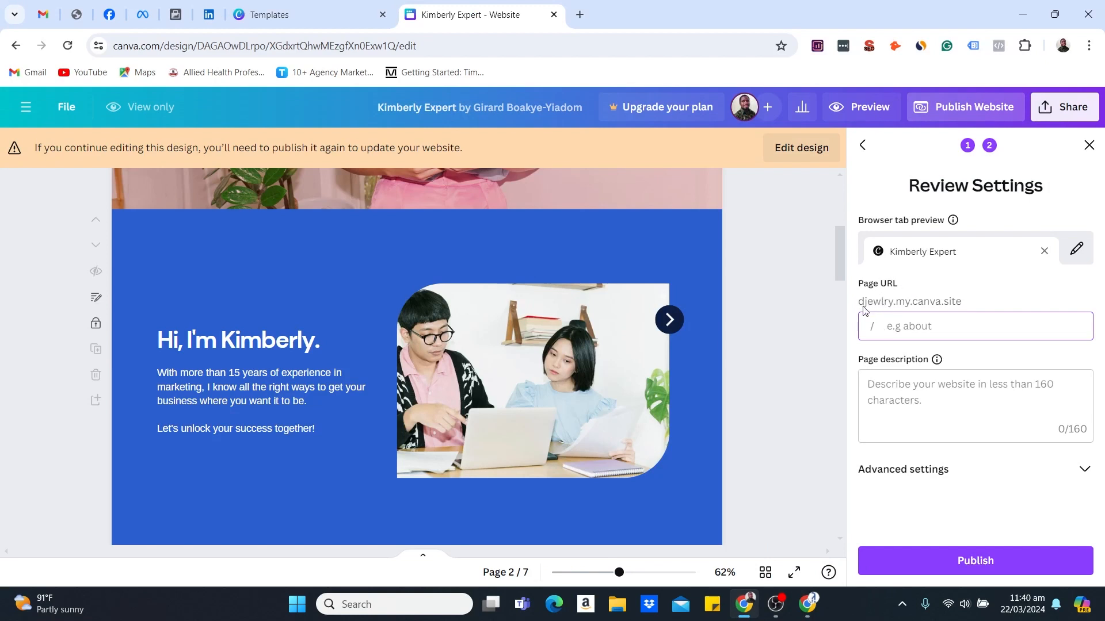
{"action": "left_click", "coordinate": [894, 305]}
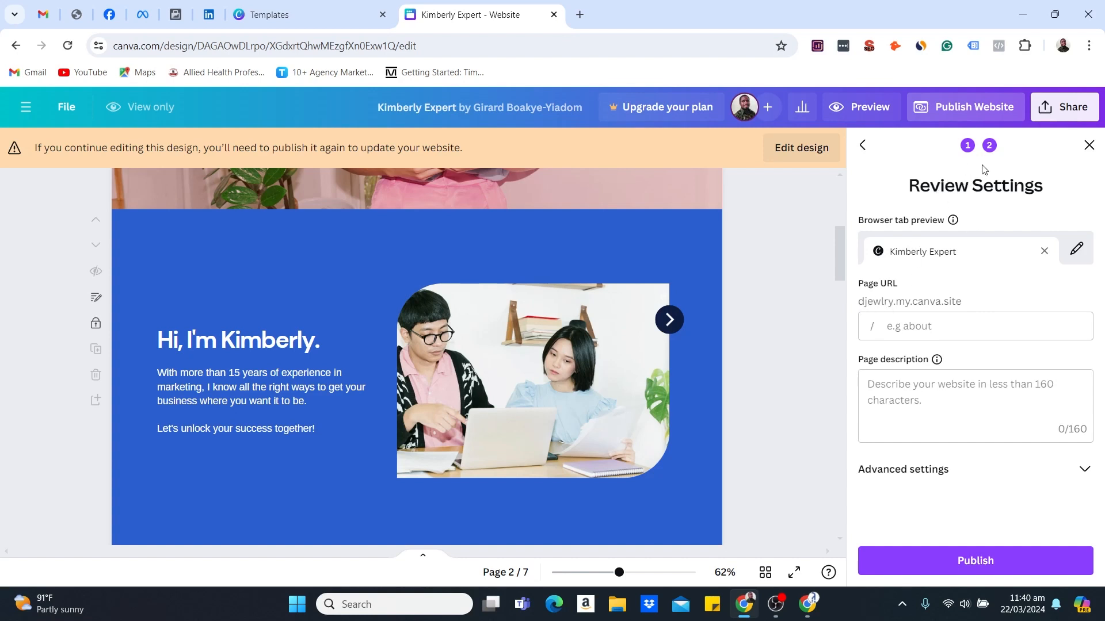
{"action": "left_click", "coordinate": [887, 326]}
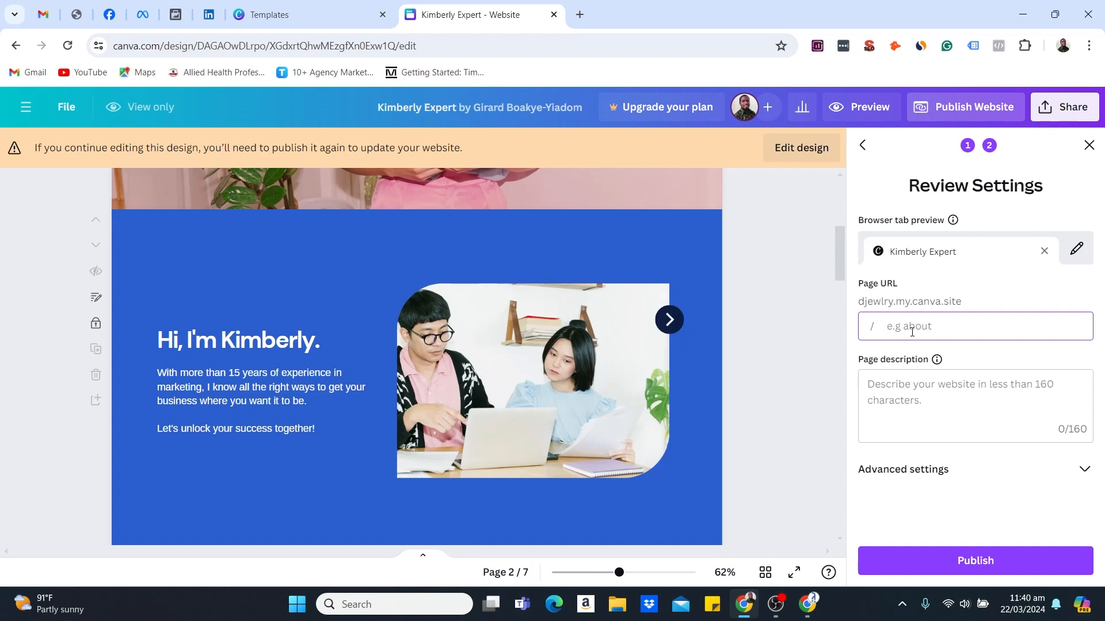
{"action": "scroll", "coordinate": [579, 286], "scroll_direction": "up", "scroll_amount": 1}
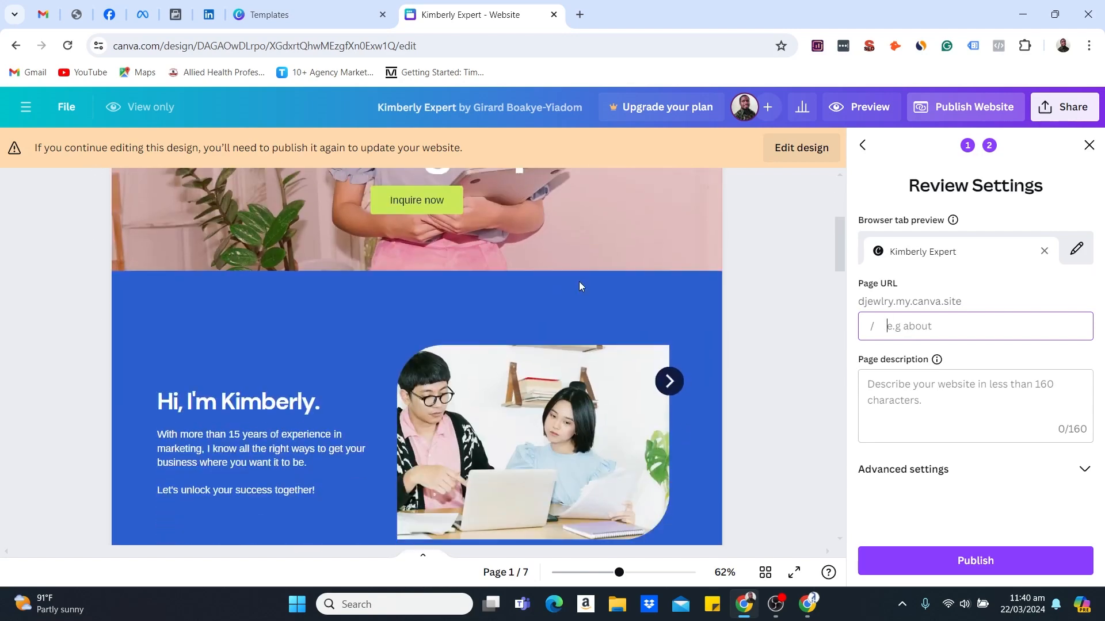
{"action": "scroll", "coordinate": [579, 286], "scroll_direction": "down", "scroll_amount": 4}
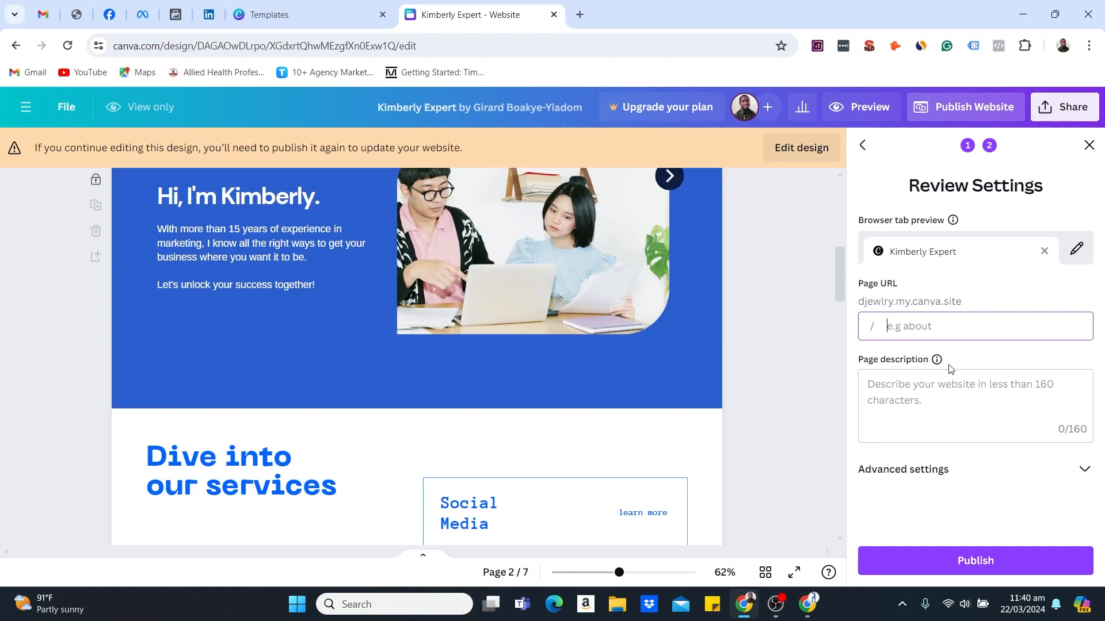
Step: Enter the page description "Marketing expert seeking to expand your business."
{"action": "left_click", "coordinate": [910, 390]}
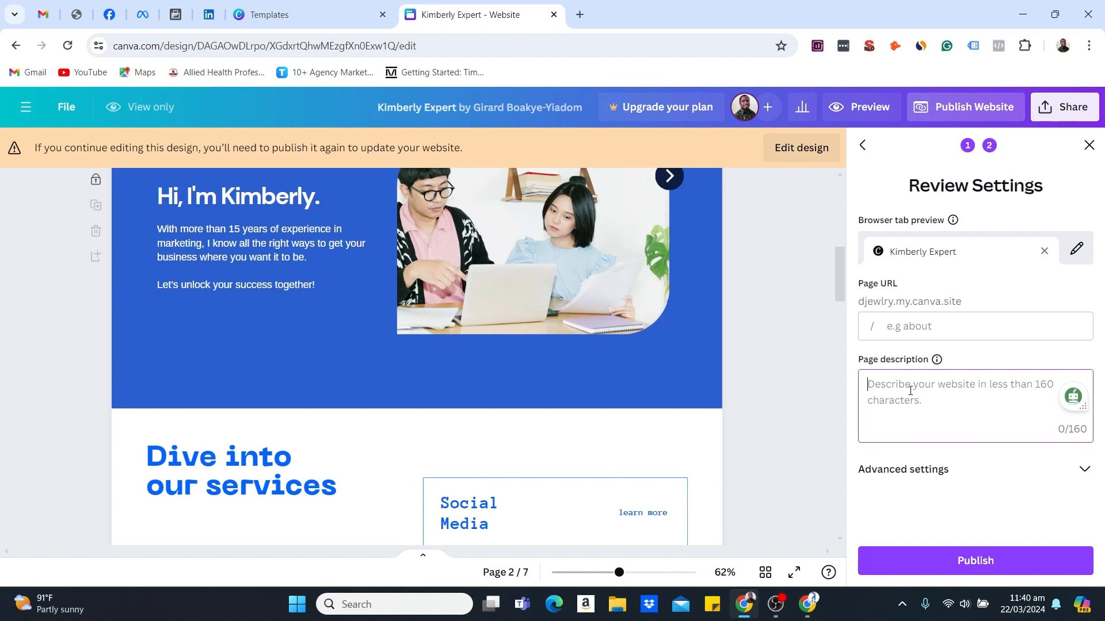
{"action": "type", "text": "Marke"}
{"action": "type", "text": "tin"}
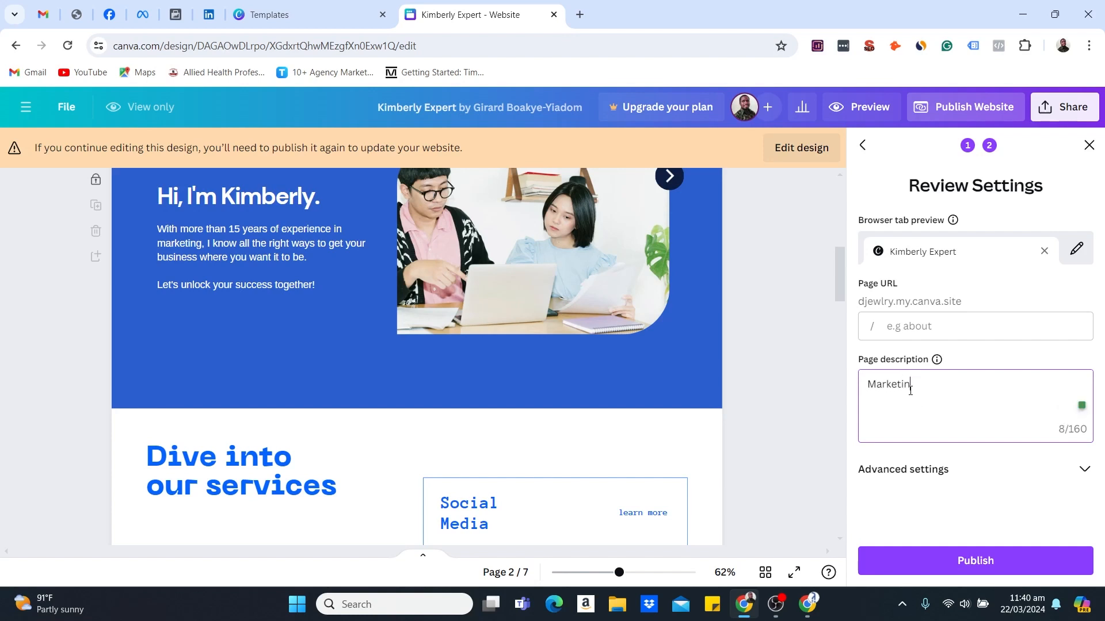
{"action": "type", "text": "g expert seeking to expand your business."}
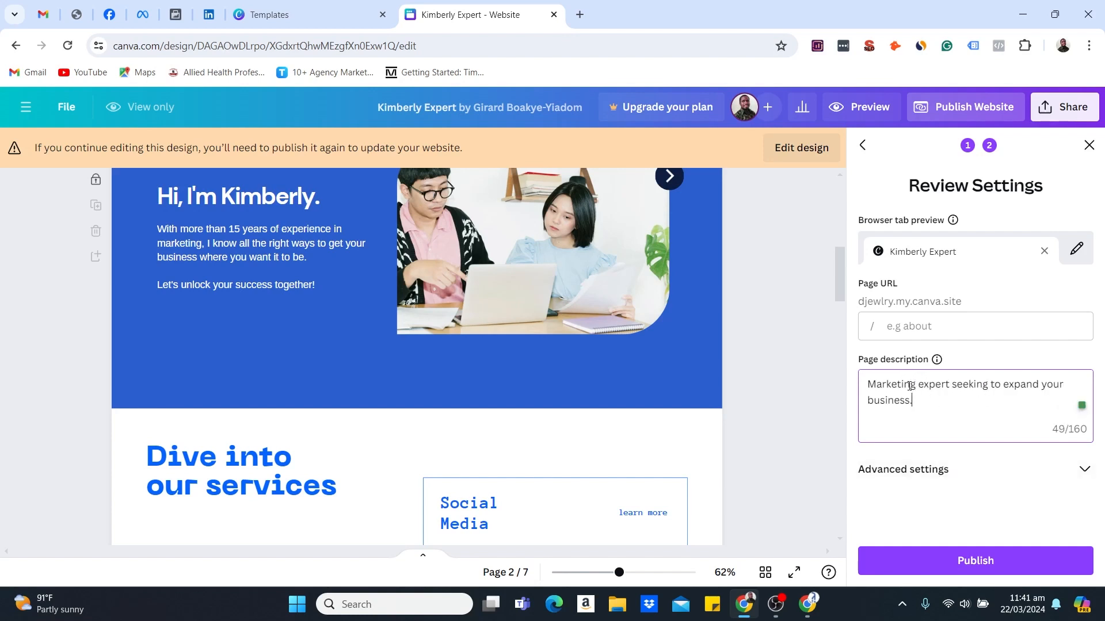
Step: Expand the advanced settings and review the password protection, search engine visibility and link preview options
{"action": "left_click", "coordinate": [908, 475]}
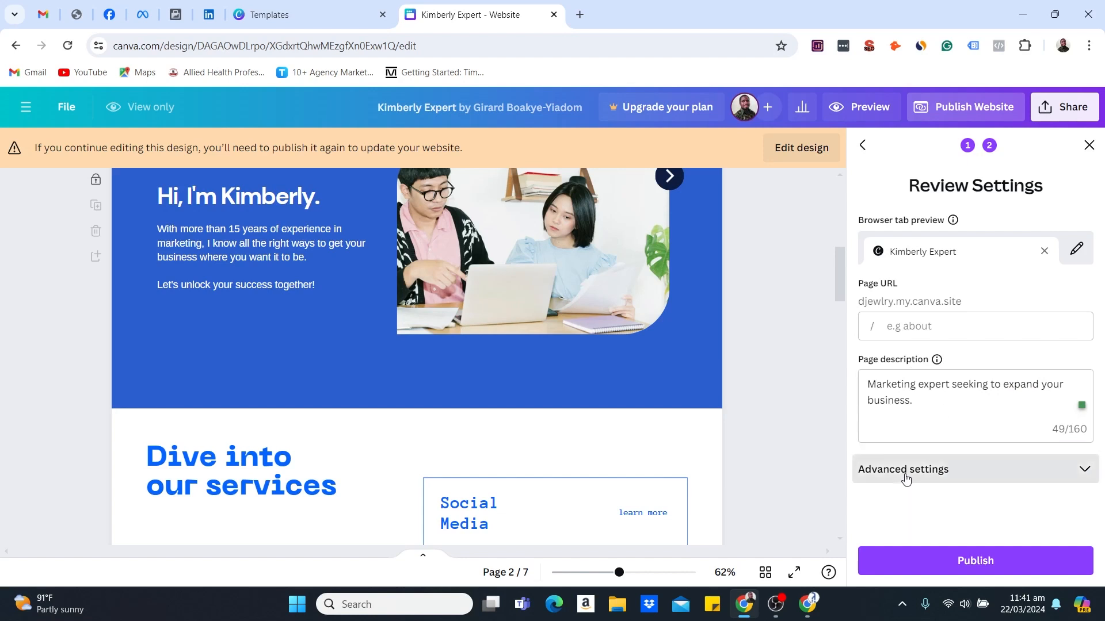
{"action": "scroll", "coordinate": [968, 469], "scroll_direction": "down", "scroll_amount": 3}
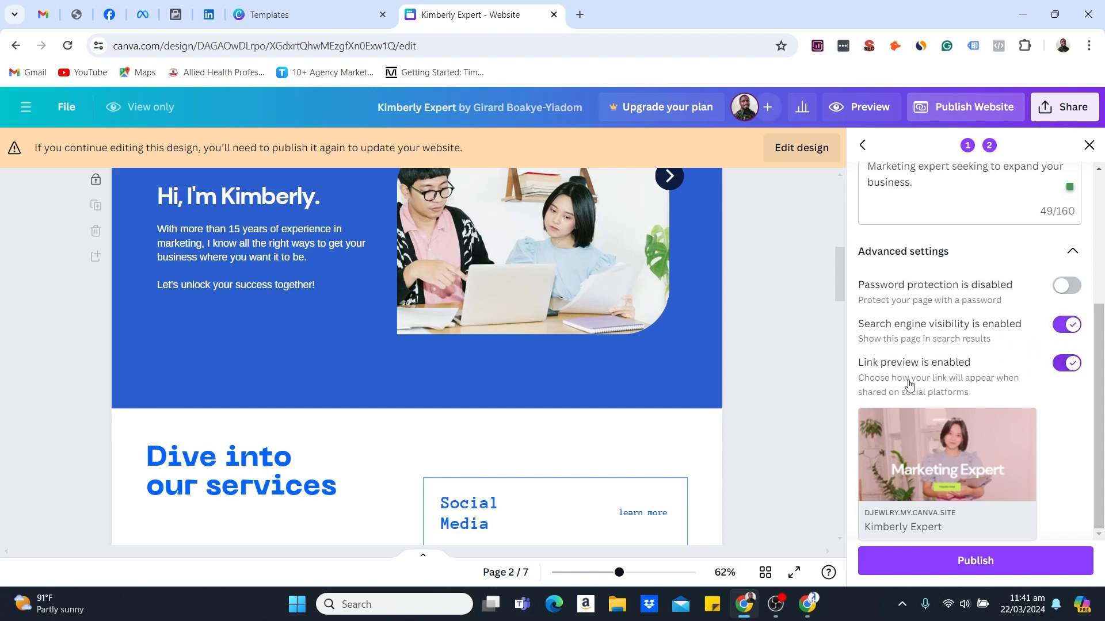
{"action": "mouse_move", "coordinate": [944, 457]}
{"action": "mouse_move", "coordinate": [890, 436]}
{"action": "scroll", "coordinate": [942, 460], "scroll_direction": "up", "scroll_amount": 4}
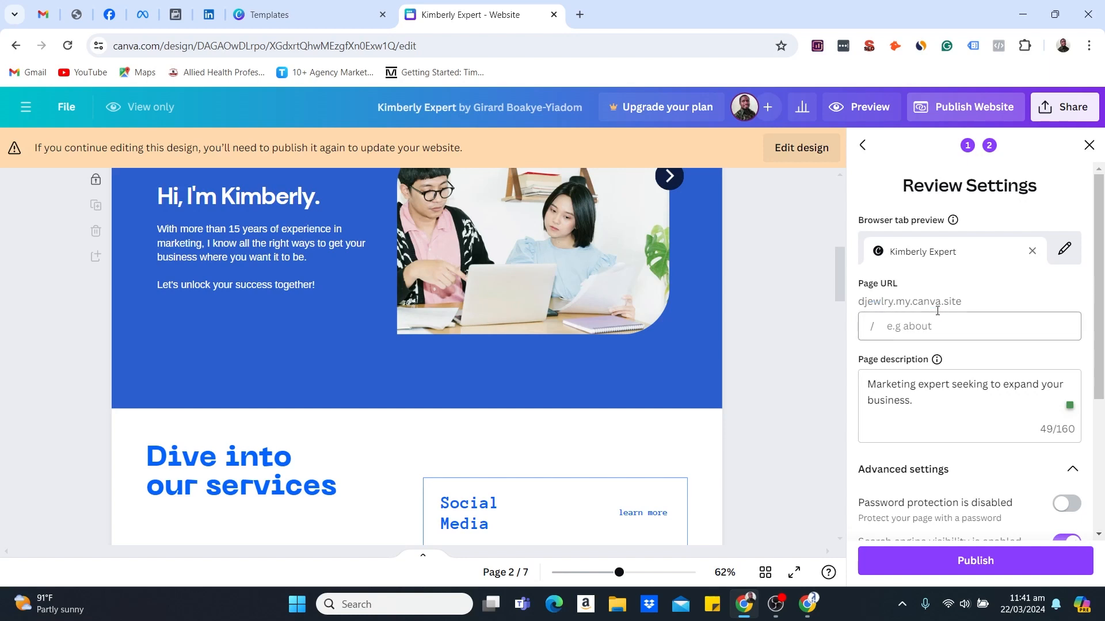
Step: Try the page URL ending "shop" for the website
{"action": "left_click", "coordinate": [884, 330]}
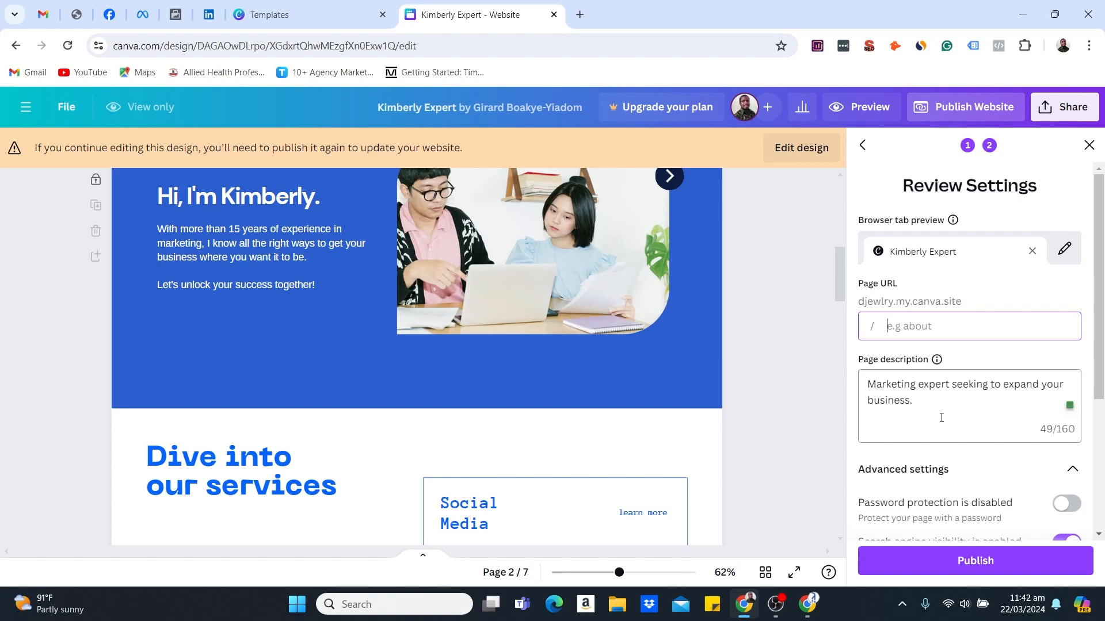
{"action": "type", "text": "sh"}
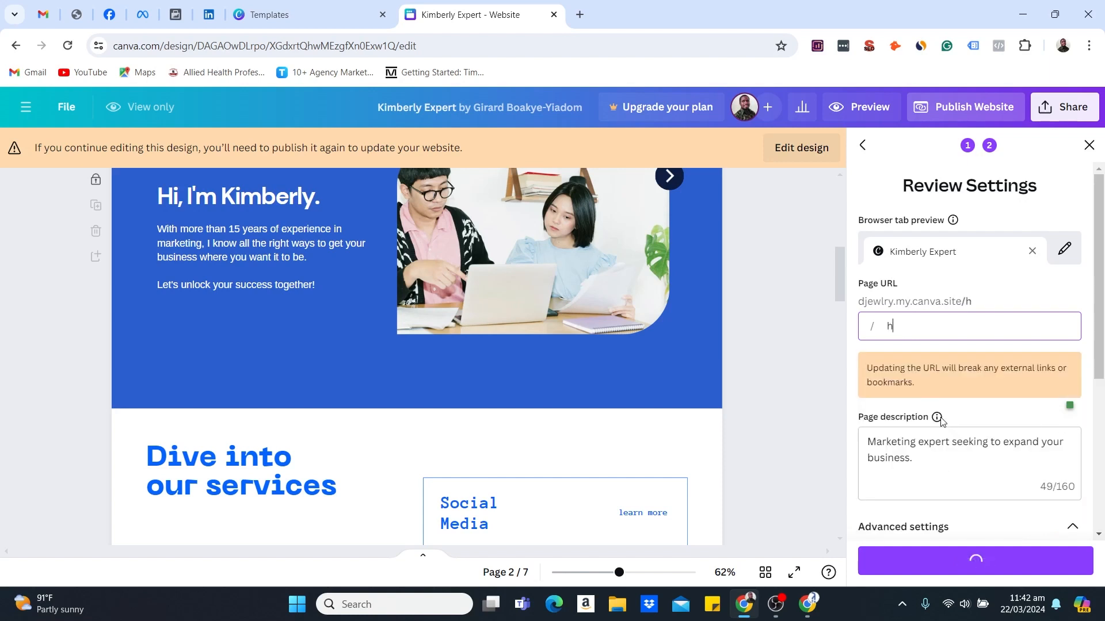
{"action": "type", "text": "op"}
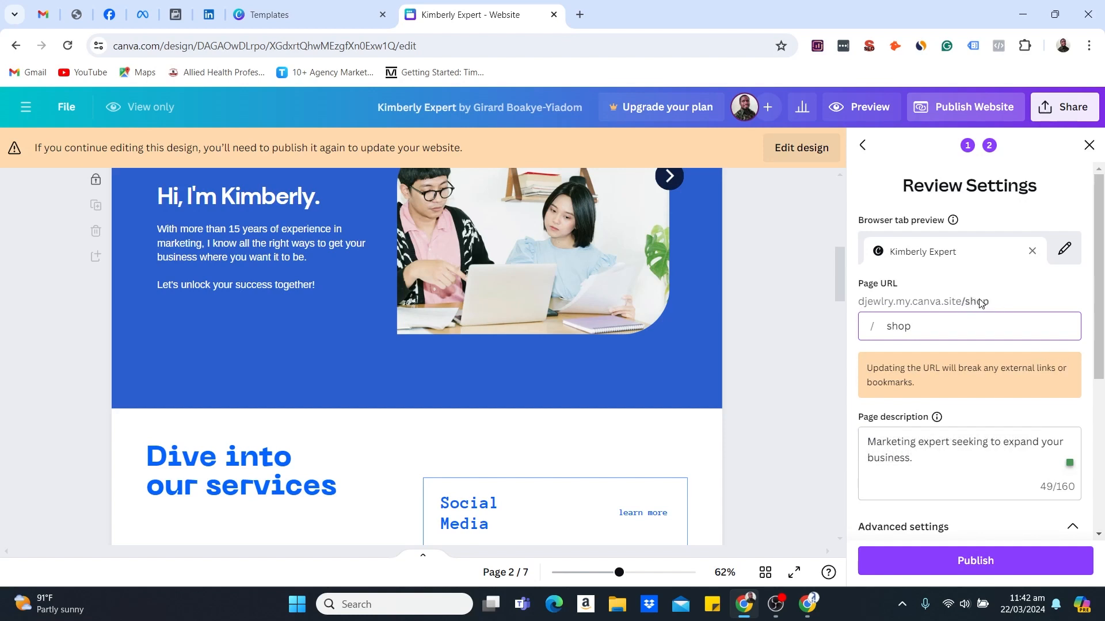
Step: Publish the website to djewlry.my.canva.site and open the live site
{"action": "scroll", "coordinate": [981, 460], "scroll_direction": "down", "scroll_amount": 5}
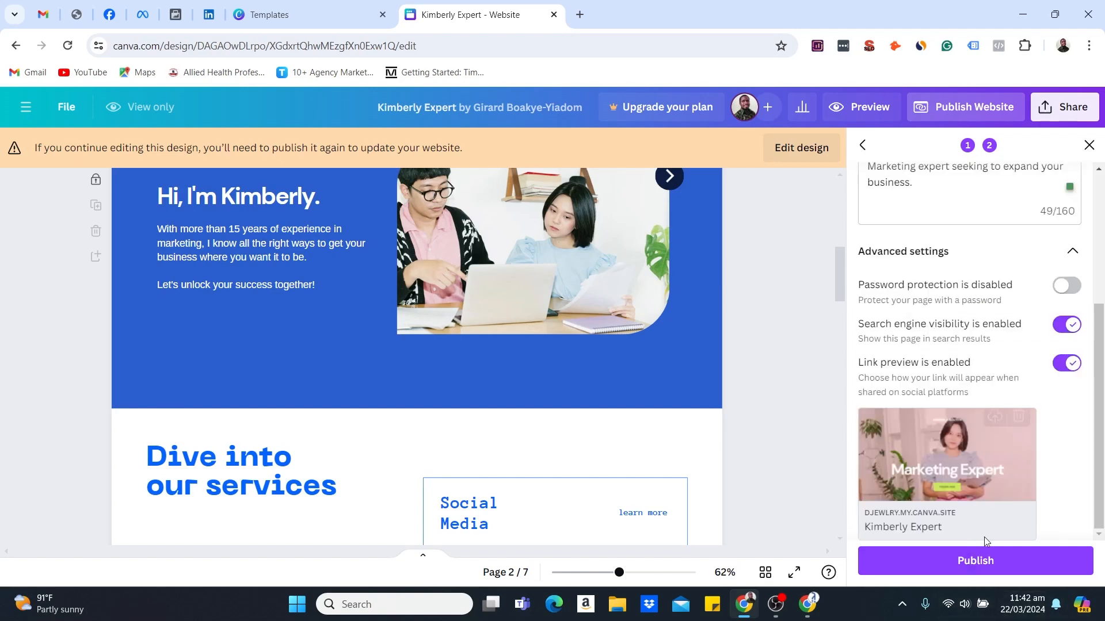
{"action": "left_click", "coordinate": [983, 566]}
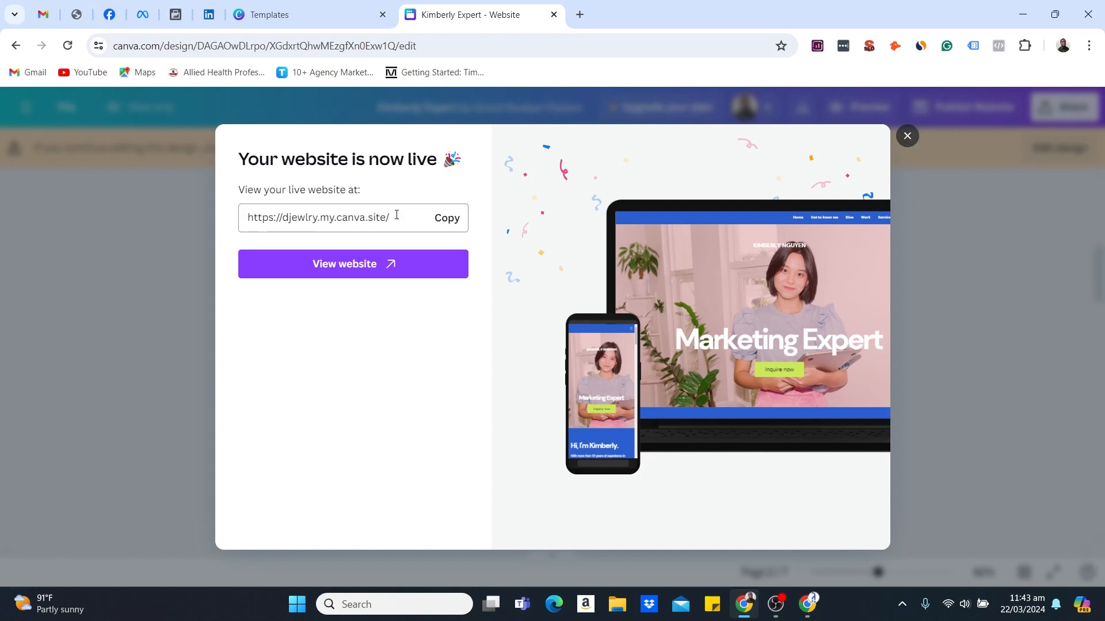
{"action": "left_click", "coordinate": [407, 262]}
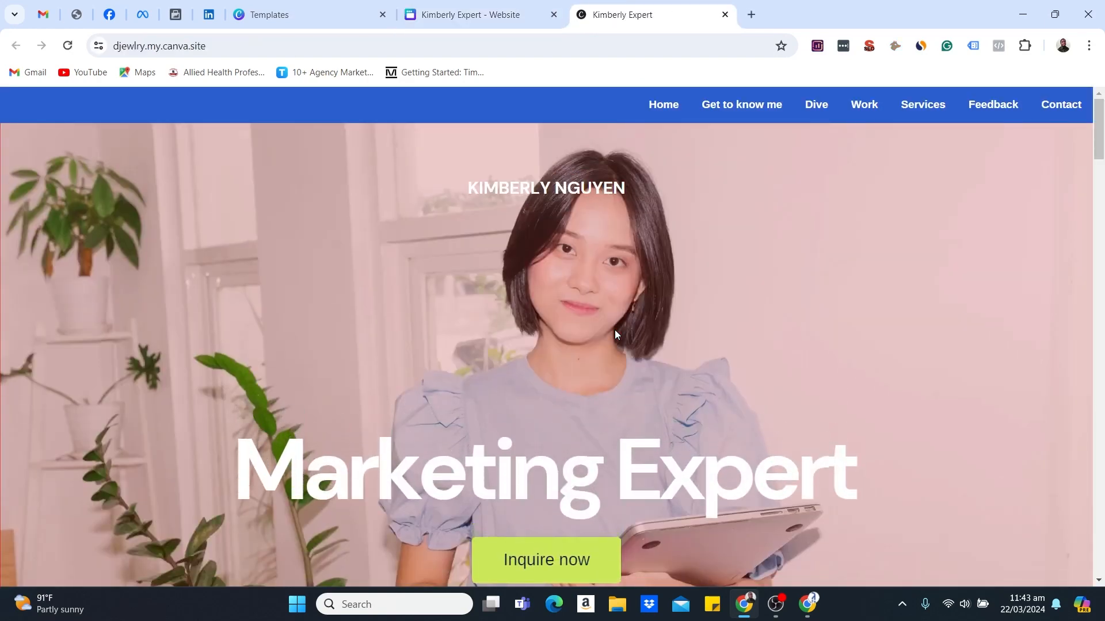
Step: Look through the live site's sections from the home section past the services to the client testimonials and back
{"action": "scroll", "coordinate": [633, 316], "scroll_direction": "down", "scroll_amount": 15}
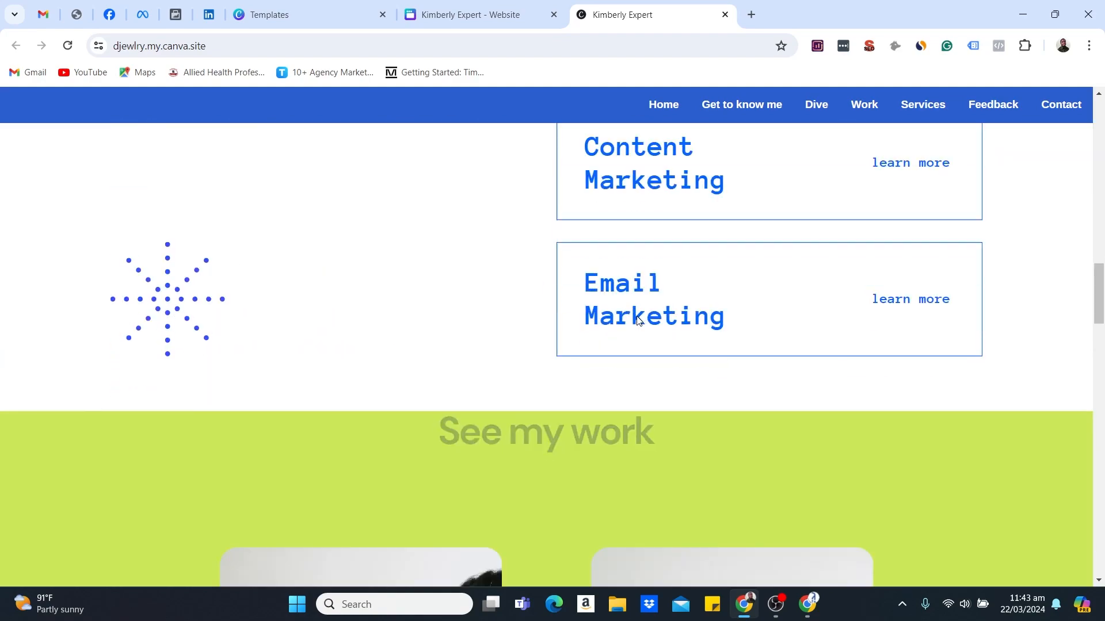
{"action": "scroll", "coordinate": [639, 321], "scroll_direction": "down", "scroll_amount": 20}
{"action": "scroll", "coordinate": [642, 322], "scroll_direction": "up", "scroll_amount": 5}
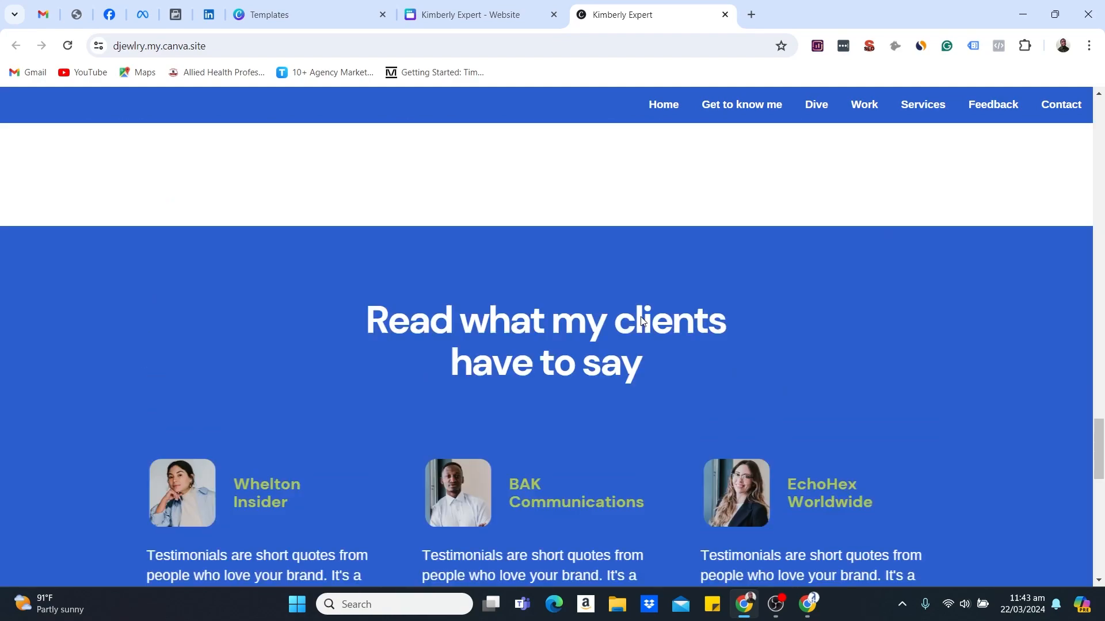
{"action": "scroll", "coordinate": [641, 321], "scroll_direction": "up", "scroll_amount": 20}
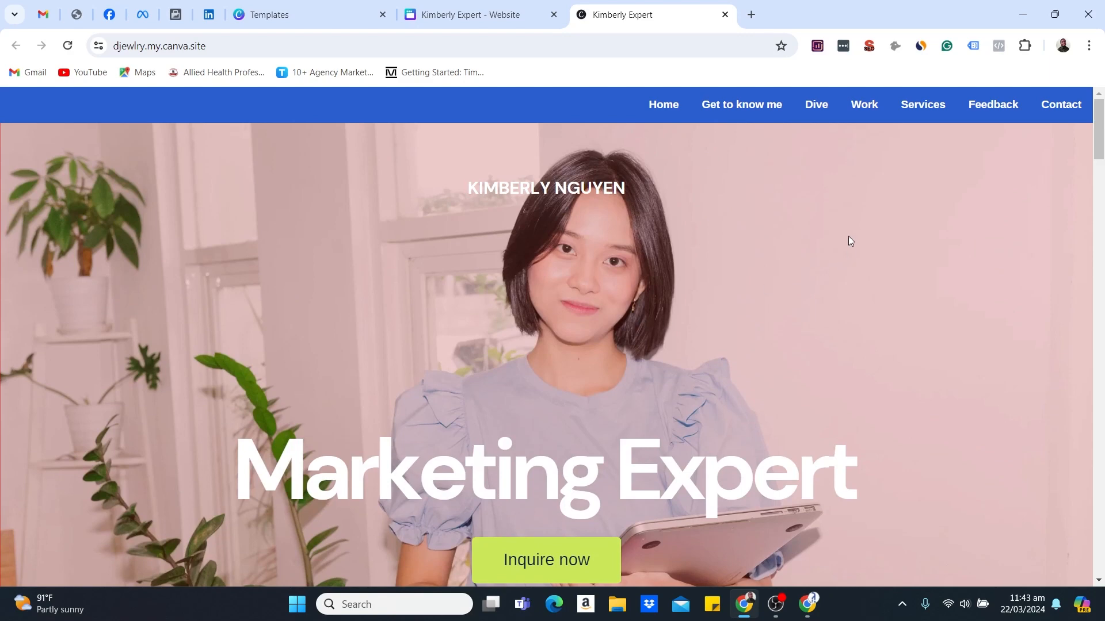
Step: Test the live site's Get to know me and Contact navigation links and the Book a consultation button
{"action": "left_click", "coordinate": [722, 106]}
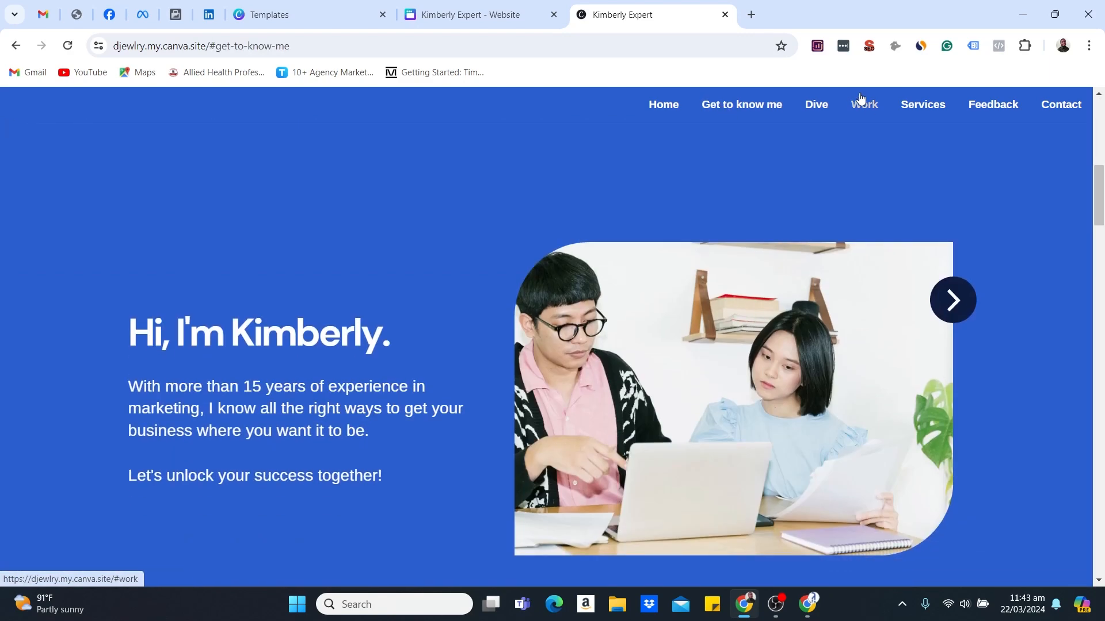
{"action": "left_click", "coordinate": [1069, 106]}
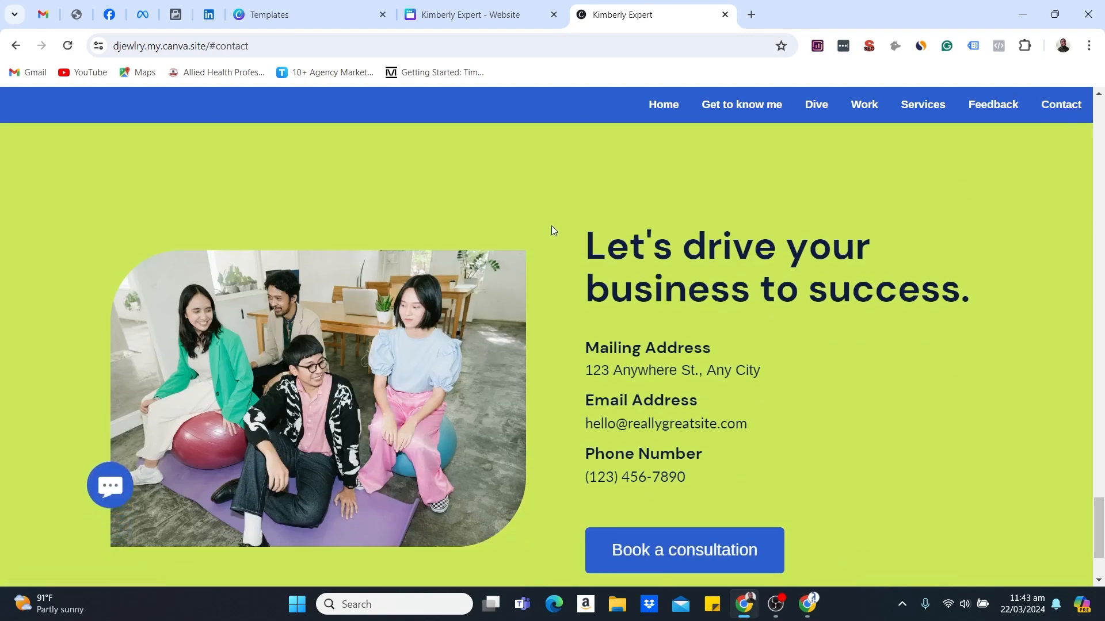
{"action": "scroll", "coordinate": [626, 433], "scroll_direction": "down", "scroll_amount": 3}
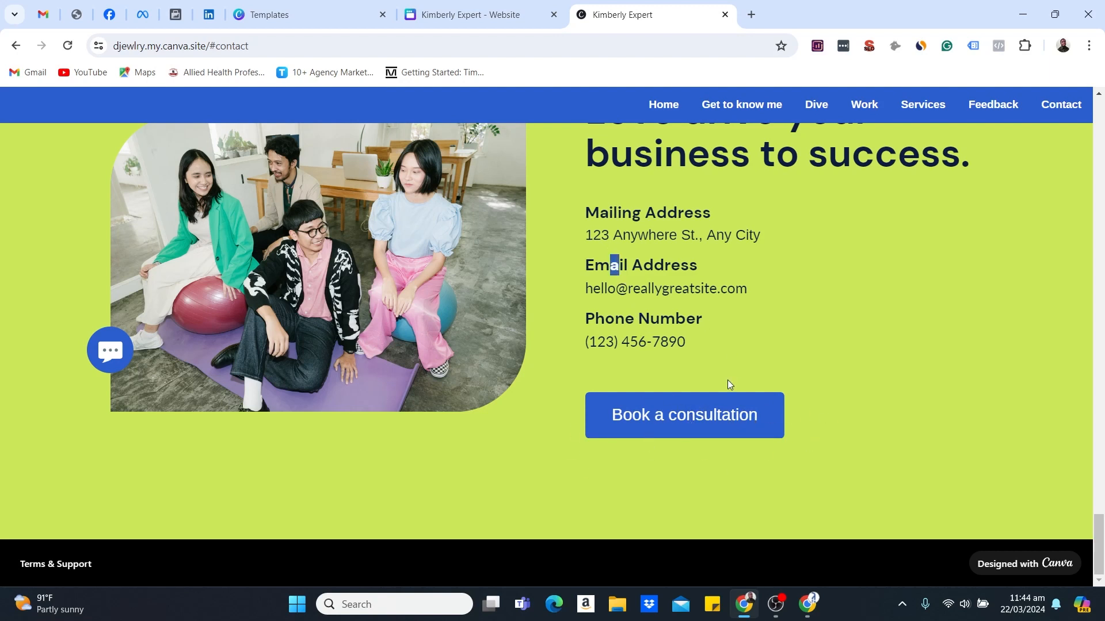
{"action": "left_click", "coordinate": [693, 409]}
{"action": "scroll", "coordinate": [717, 412], "scroll_direction": "up", "scroll_amount": 10}
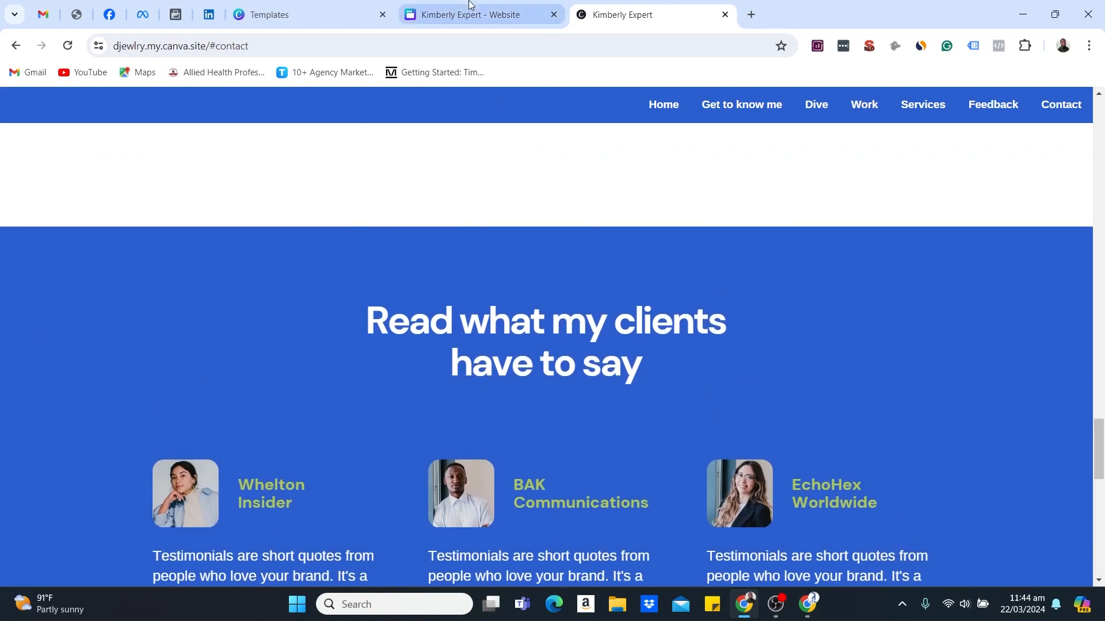
Step: Return to the website design, dismiss the publishing confirmation, and unlock the design for editing at the contact section
{"action": "left_click", "coordinate": [470, 12]}
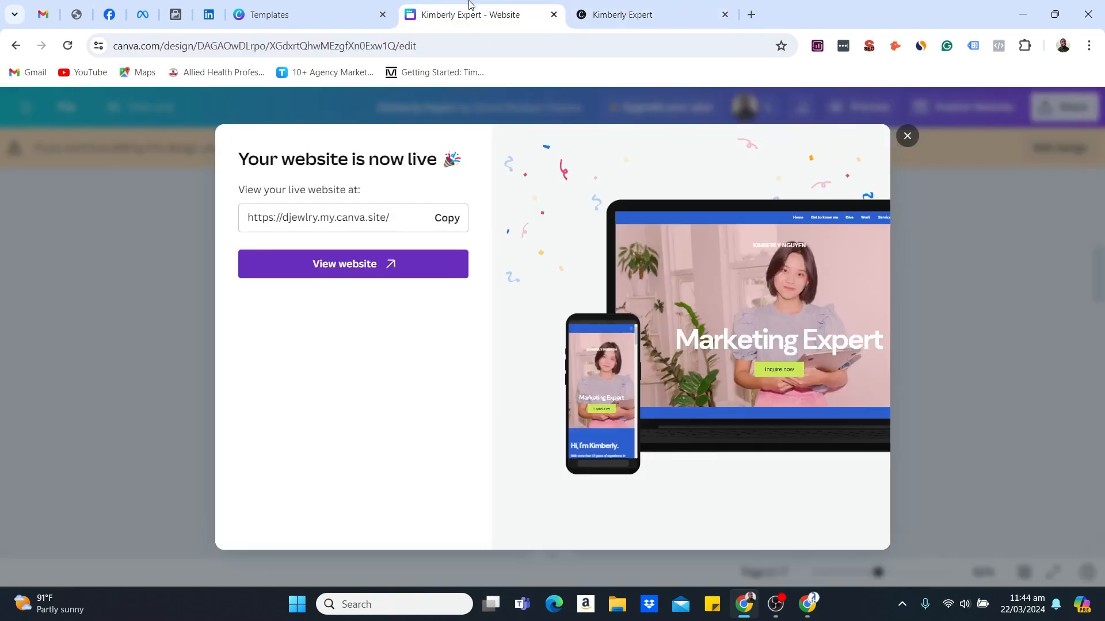
{"action": "left_click", "coordinate": [907, 136]}
{"action": "scroll", "coordinate": [517, 369], "scroll_direction": "down", "scroll_amount": 15}
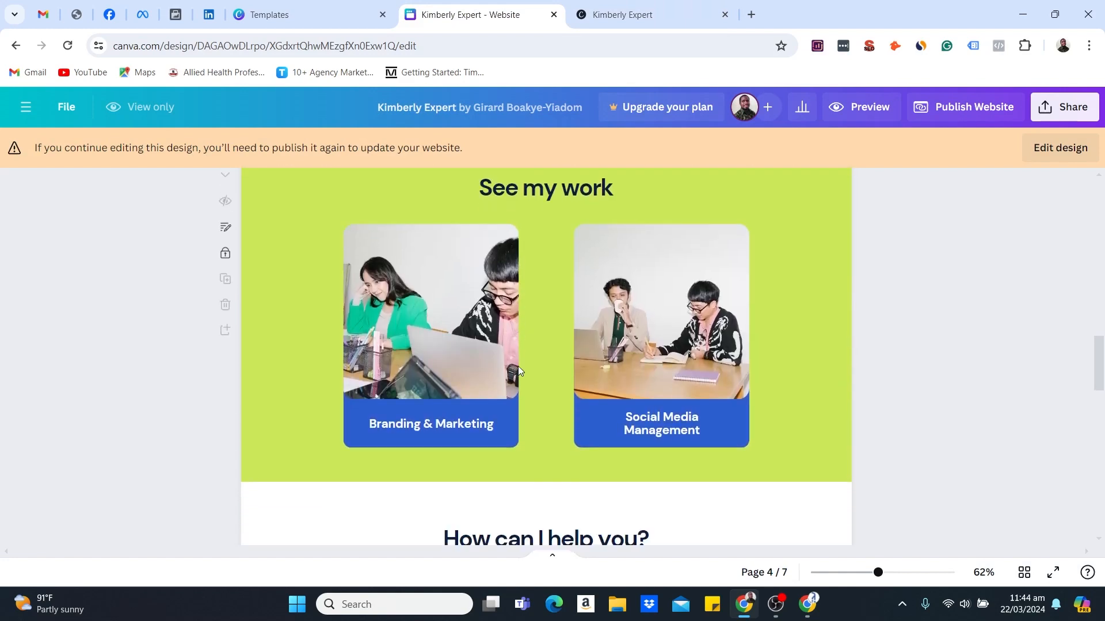
{"action": "scroll", "coordinate": [518, 368], "scroll_direction": "down", "scroll_amount": 10}
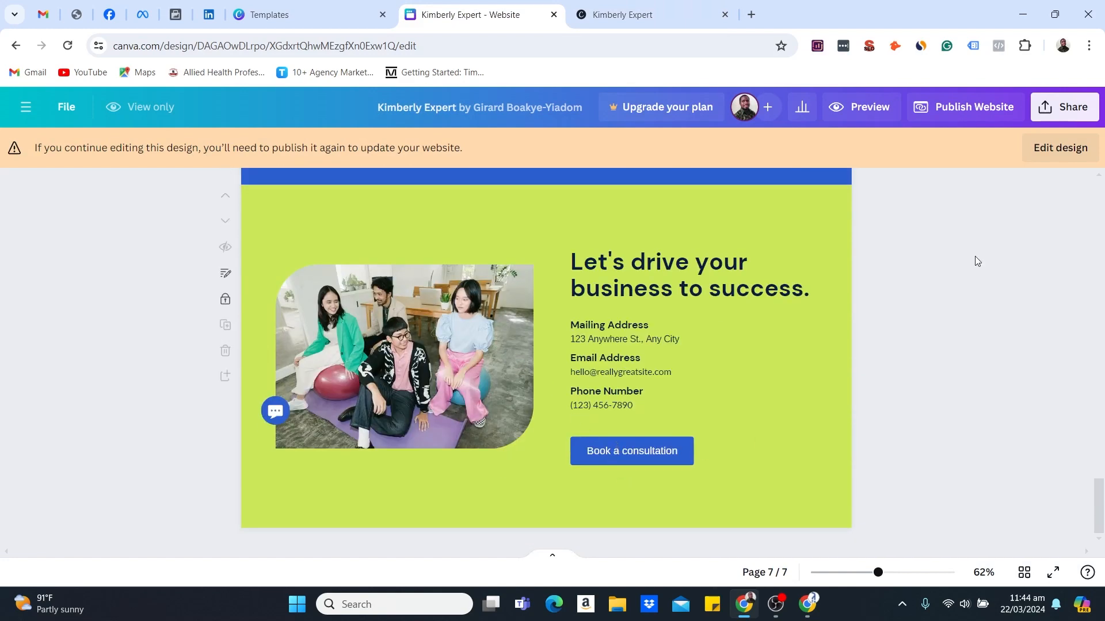
{"action": "left_click", "coordinate": [1053, 149]}
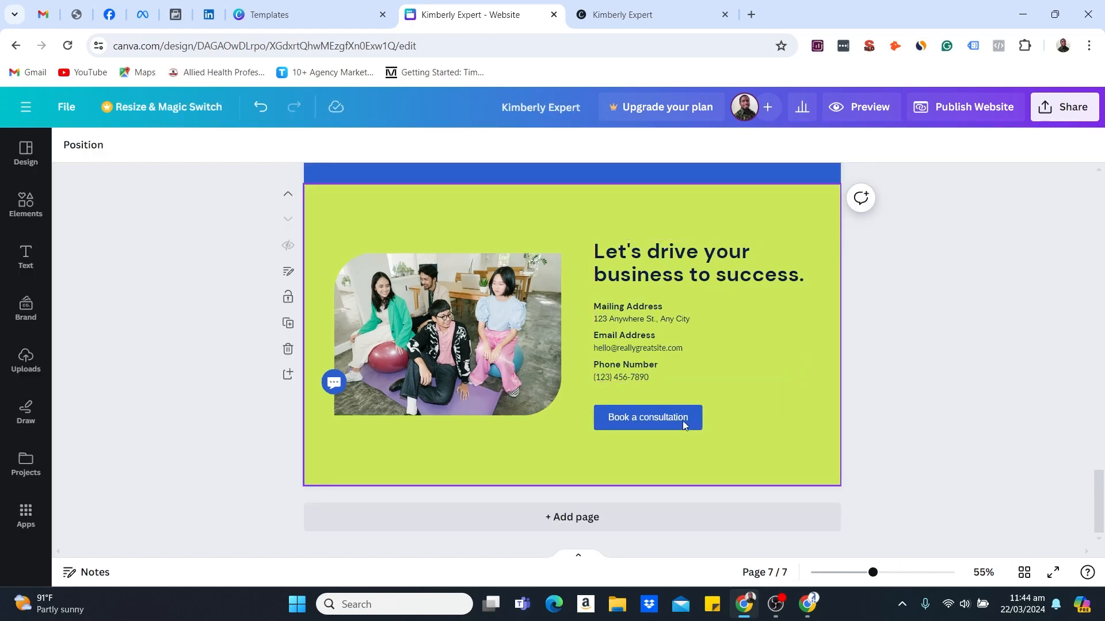
{"action": "left_click", "coordinate": [647, 418]}
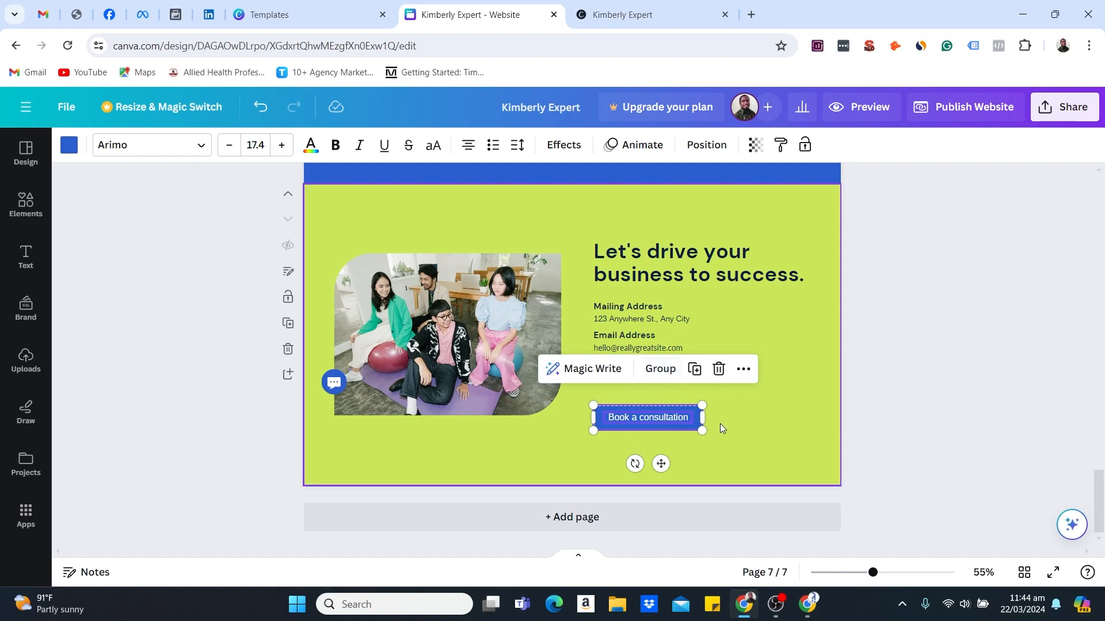
{"action": "left_click", "coordinate": [737, 463]}
{"action": "left_click", "coordinate": [651, 417]}
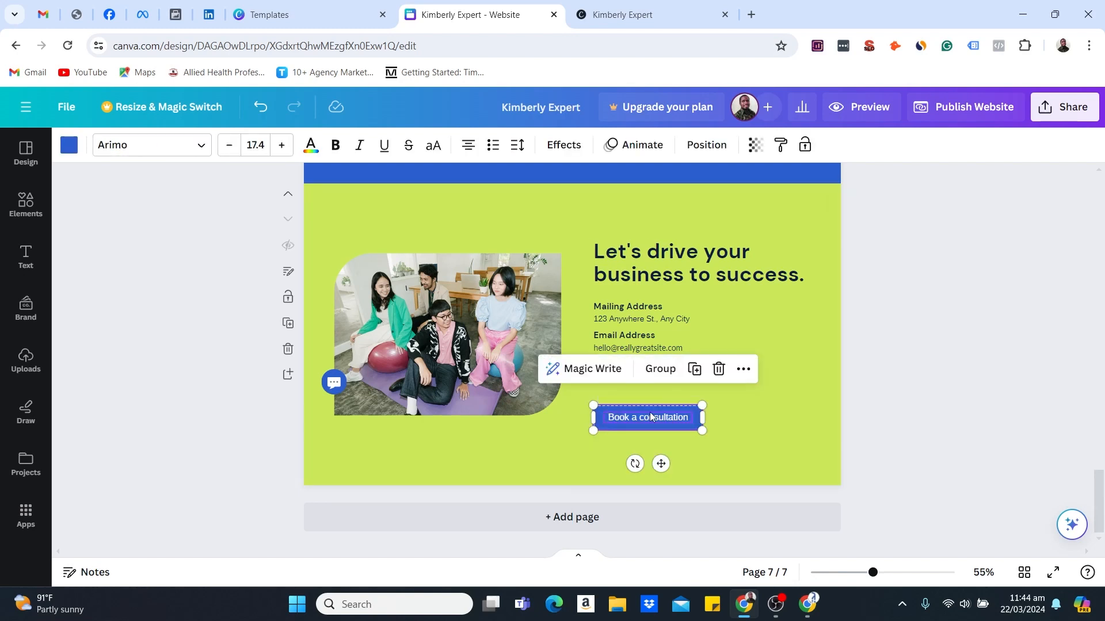
{"action": "right_click", "coordinate": [651, 418]}
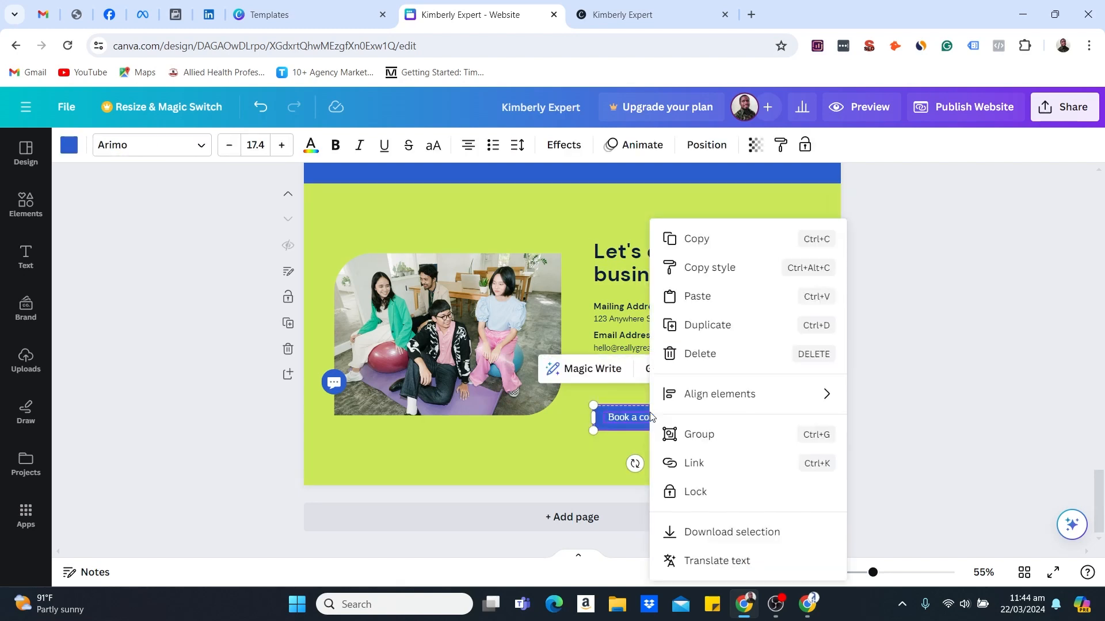
{"action": "left_click", "coordinate": [694, 464]}
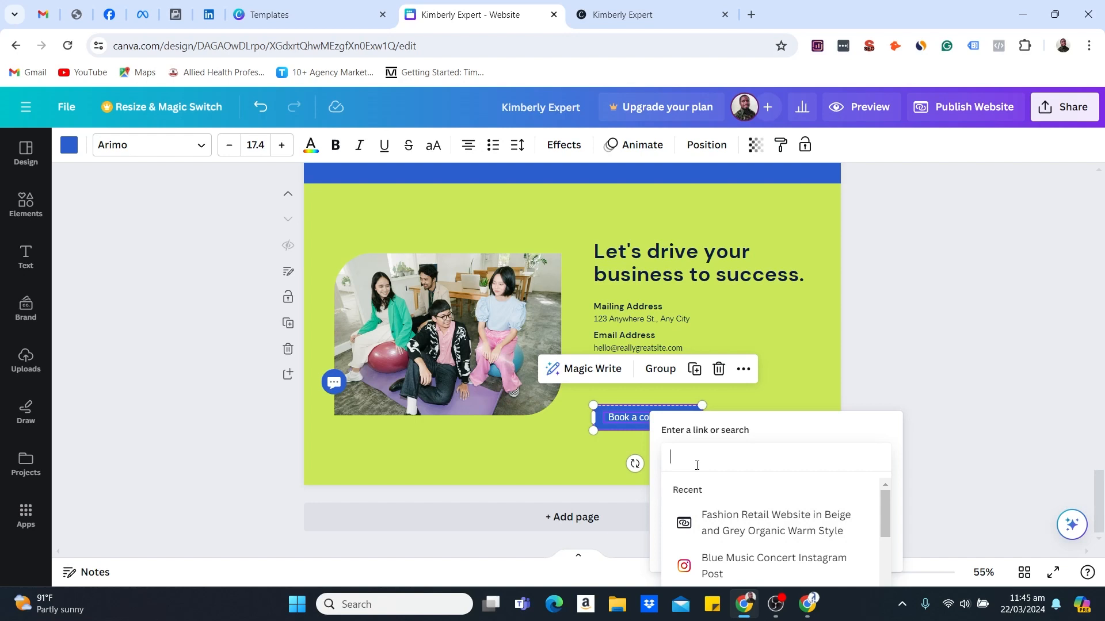
{"action": "type", "text": "www"}
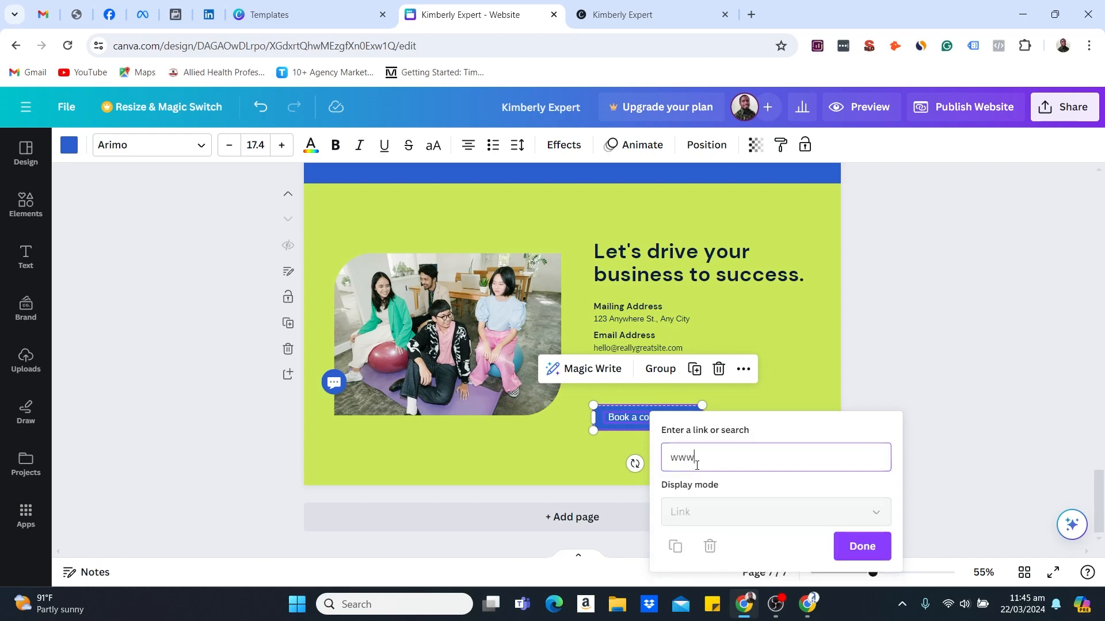
{"action": "type", "text": ".canva."}
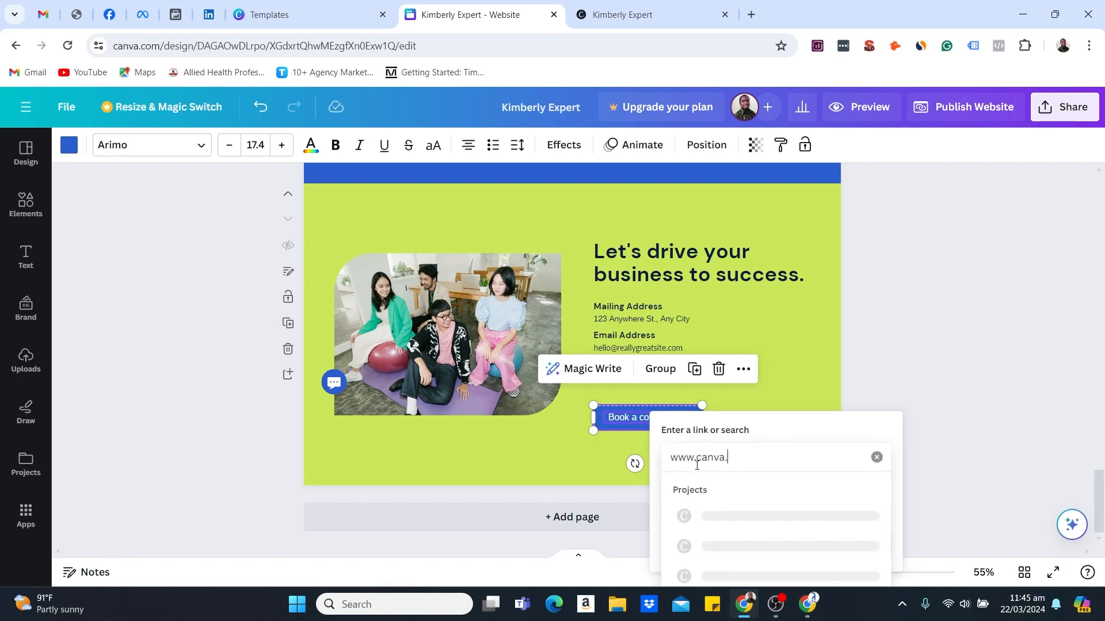
{"action": "type", "text": "co"}
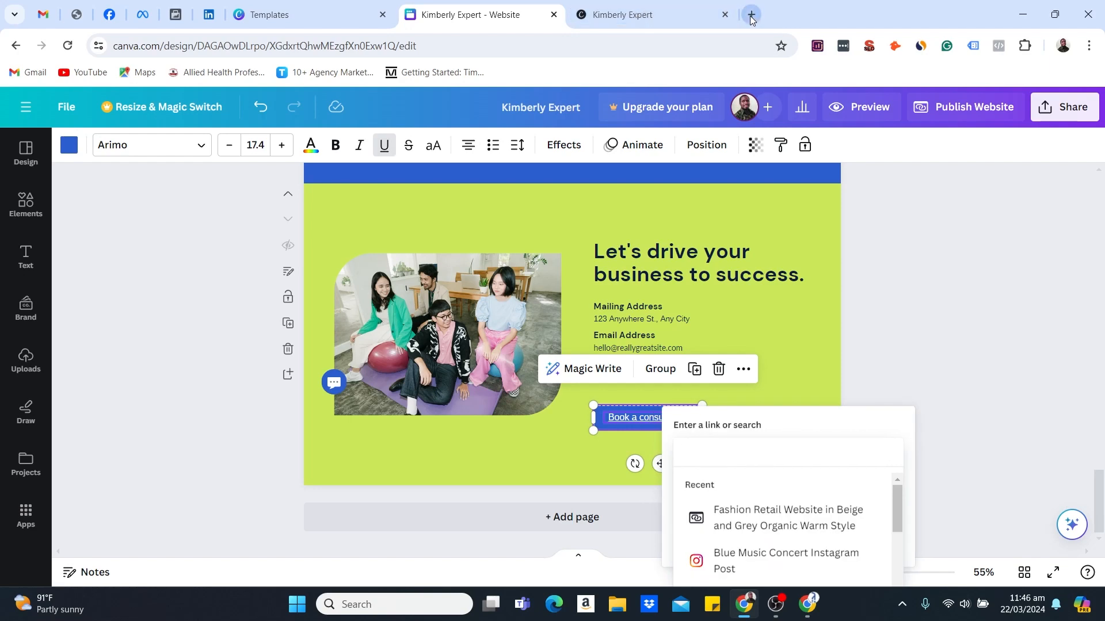
Step: Open canva.com in a new browser tab and copy its web address
{"action": "left_click", "coordinate": [751, 15]}
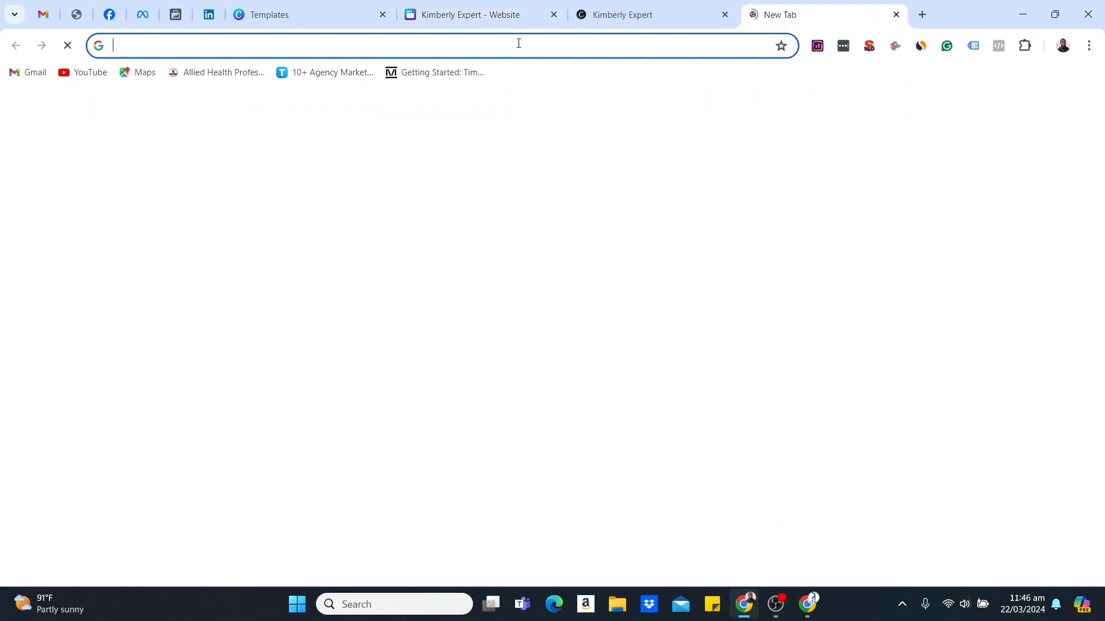
{"action": "type", "text": "can"}
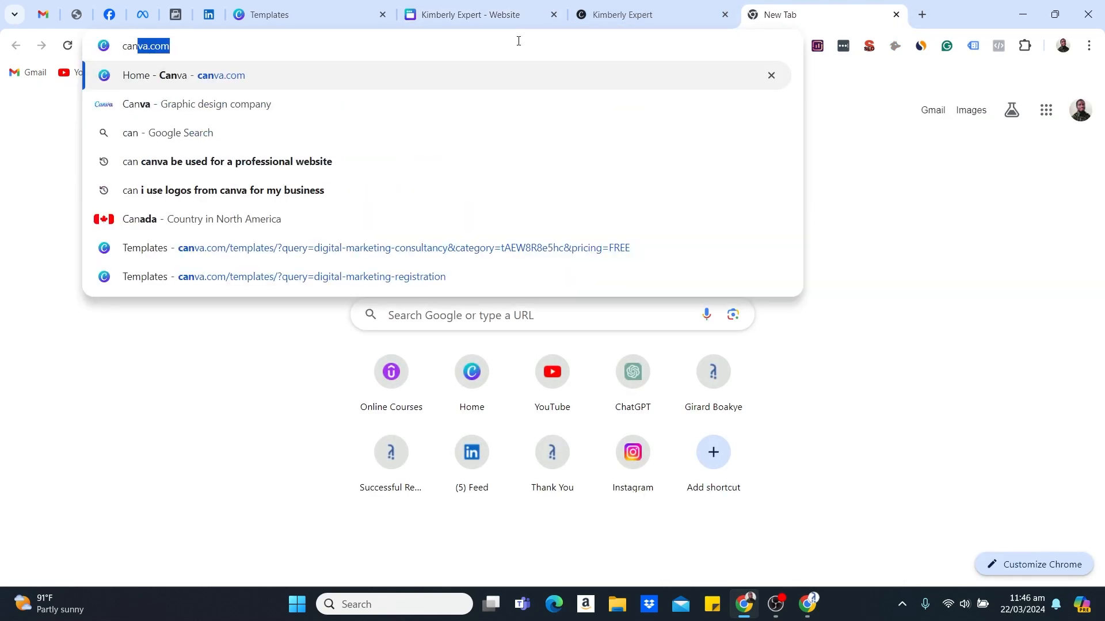
{"action": "key", "text": "Return"}
{"action": "left_click", "coordinate": [213, 41]}
{"action": "key", "text": "ctrl+c"}
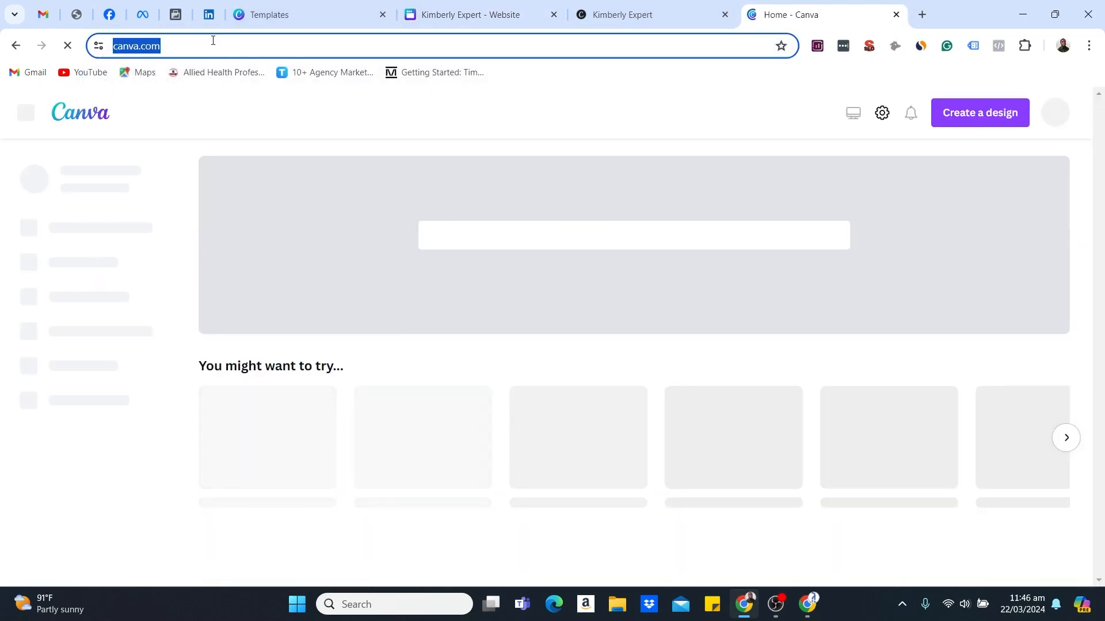
Step: Return to the website design and link the Book a consultation button to the copied canva.com address
{"action": "left_click", "coordinate": [592, 14]}
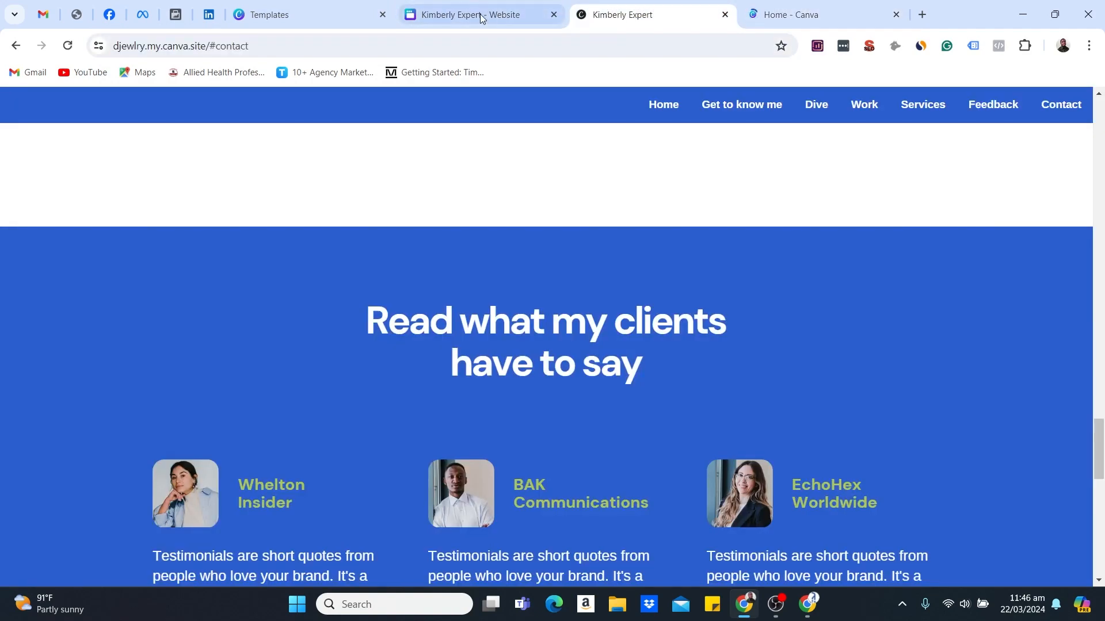
{"action": "left_click", "coordinate": [481, 18]}
{"action": "left_click", "coordinate": [774, 463]}
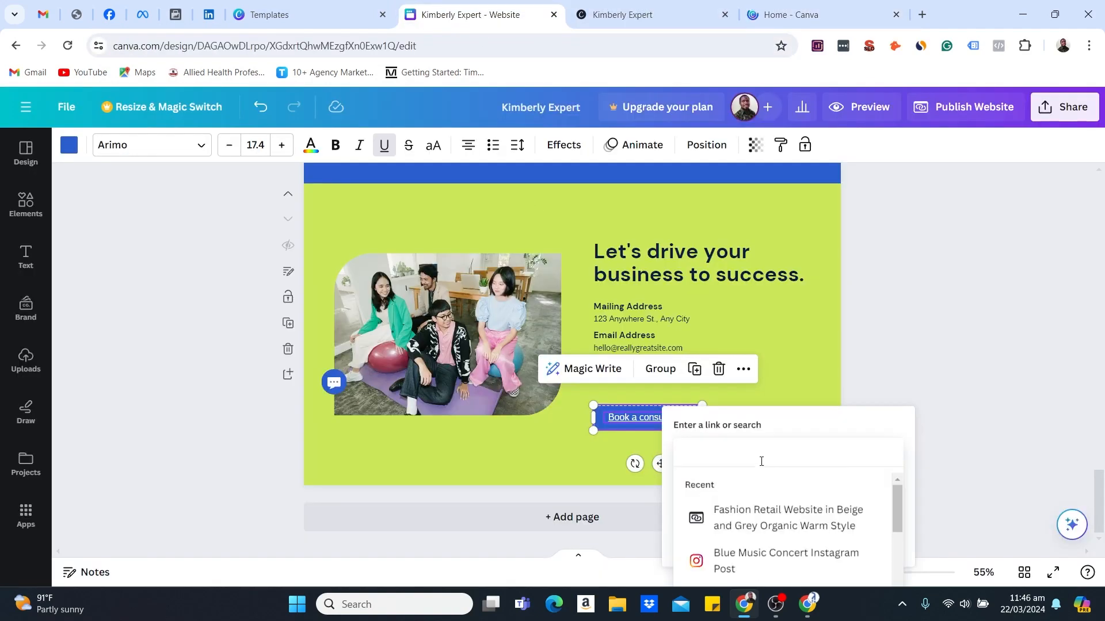
{"action": "key", "text": "ctrl+v"}
{"action": "key", "text": "Return"}
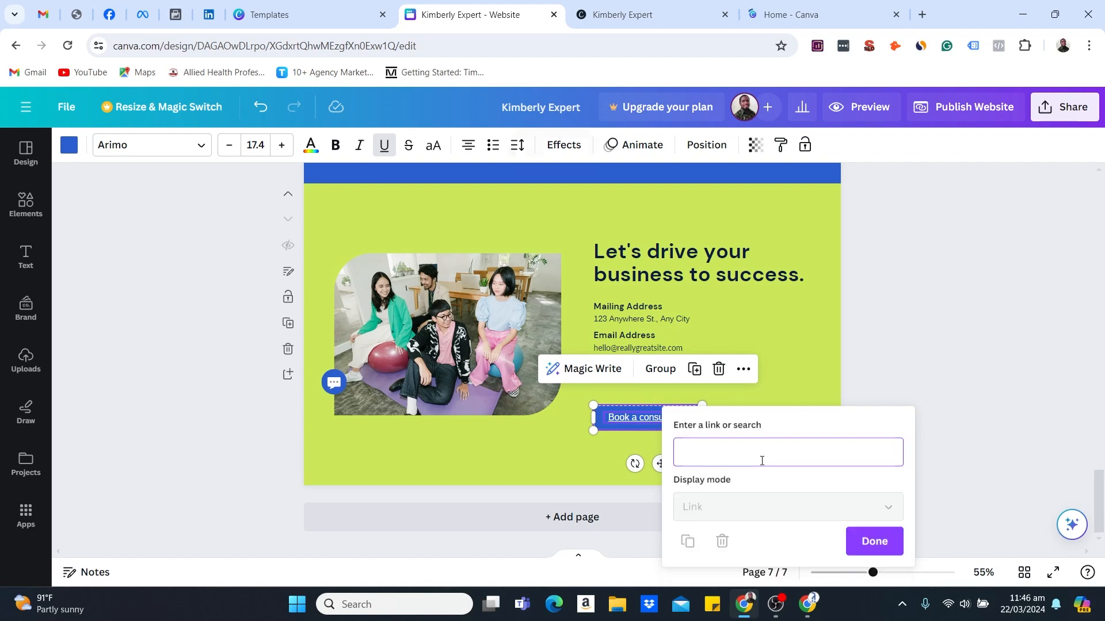
{"action": "left_click", "coordinate": [874, 544]}
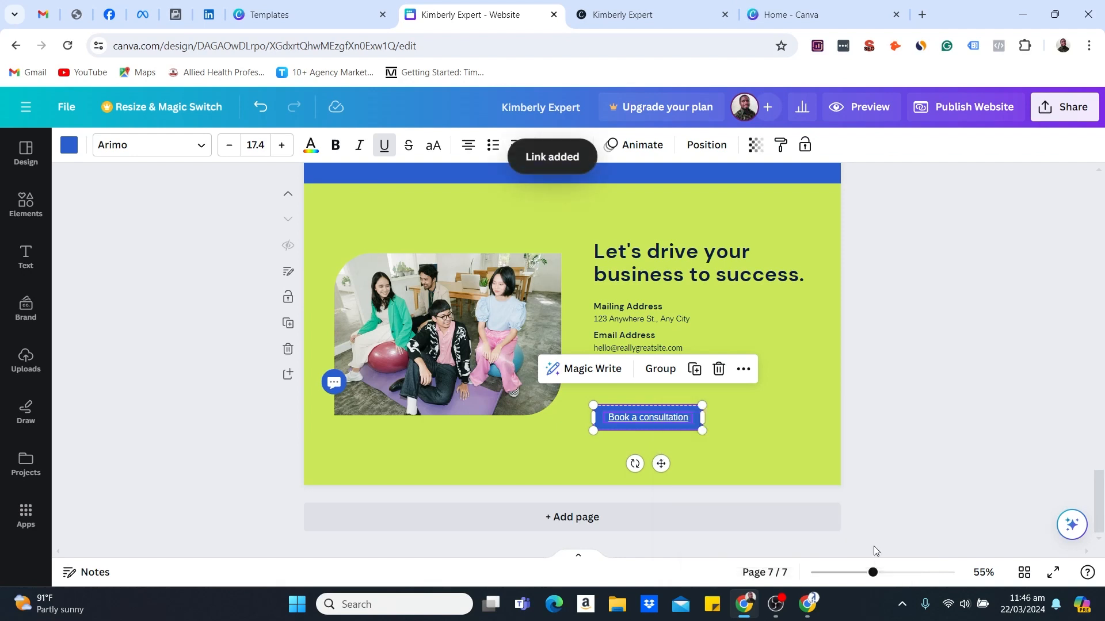
{"action": "left_click", "coordinate": [857, 446]}
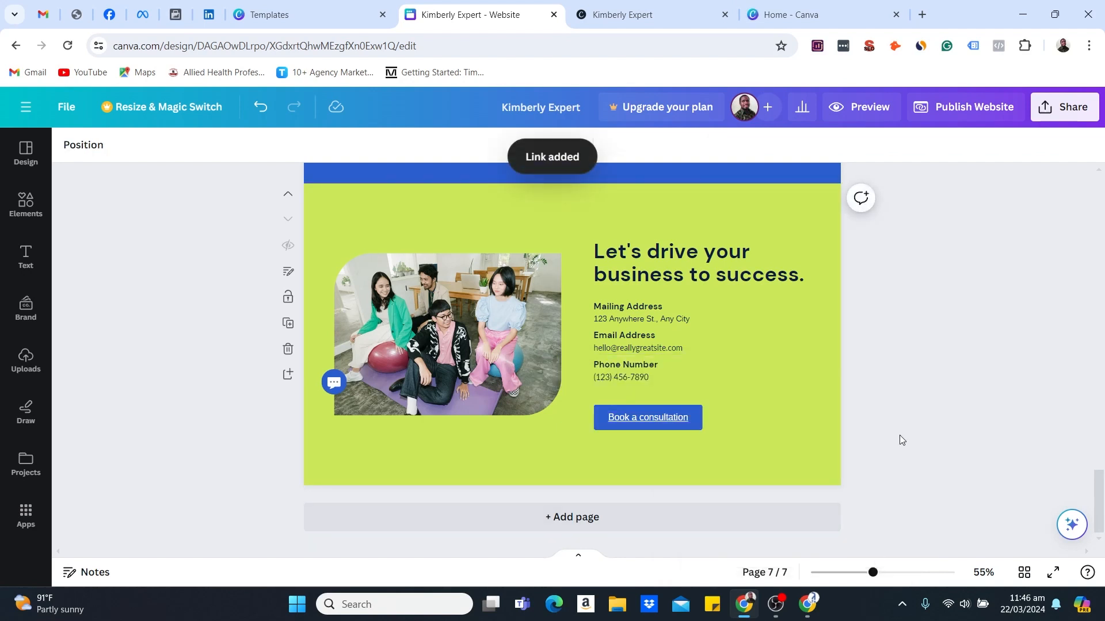
Step: Republish the edited website to djewlry.my.canva.site with navigation and mobile resizing kept on
{"action": "left_click", "coordinate": [961, 109]}
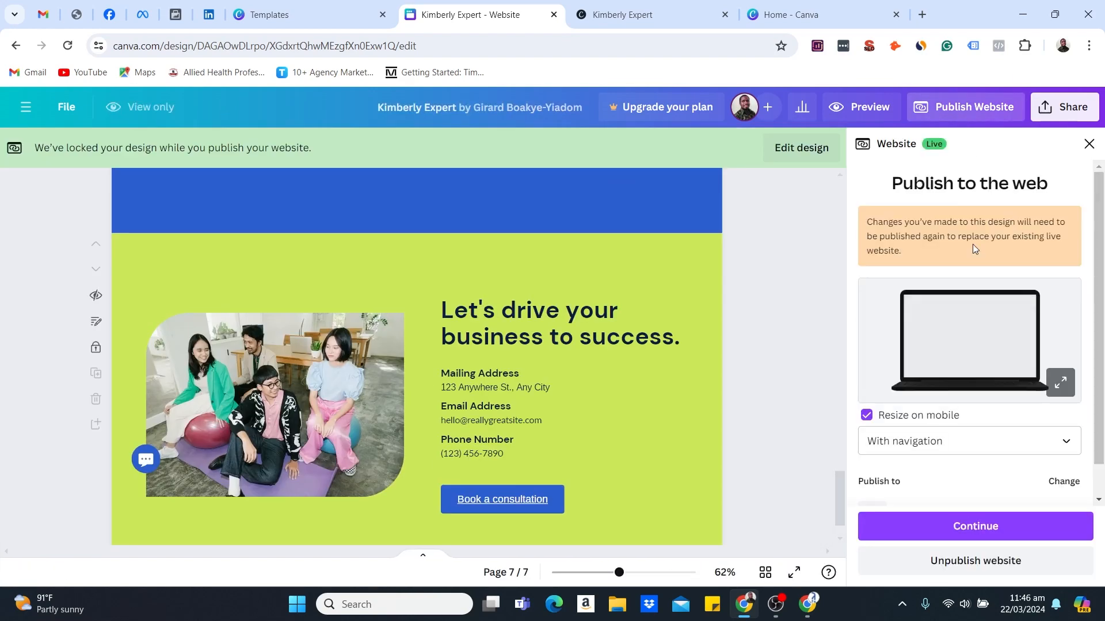
{"action": "scroll", "coordinate": [973, 248], "scroll_direction": "down", "scroll_amount": 1}
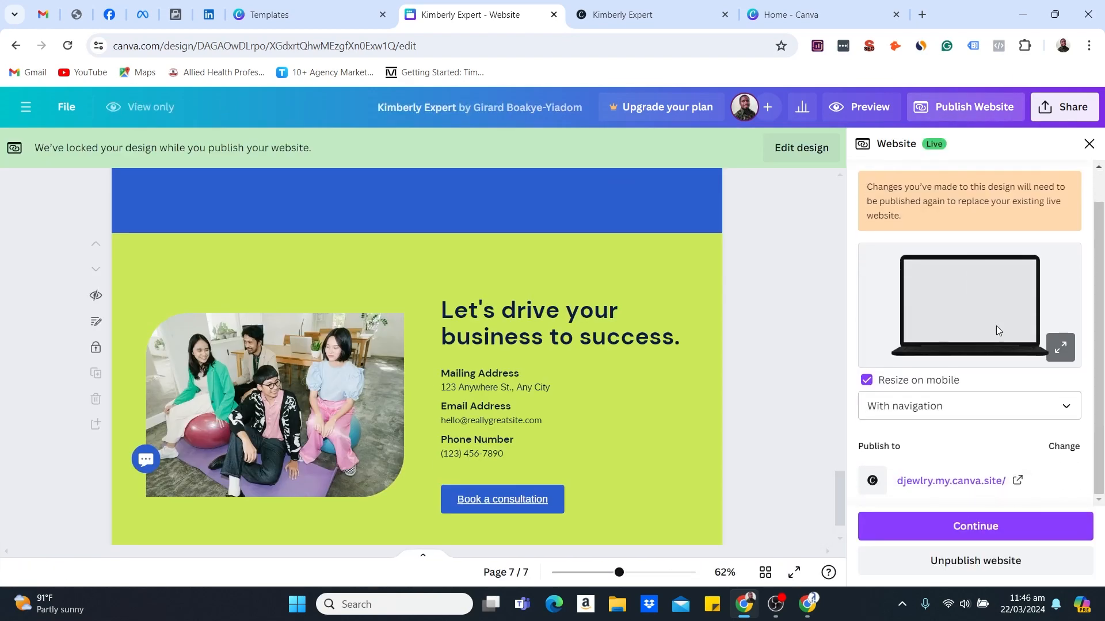
{"action": "left_click", "coordinate": [994, 528]}
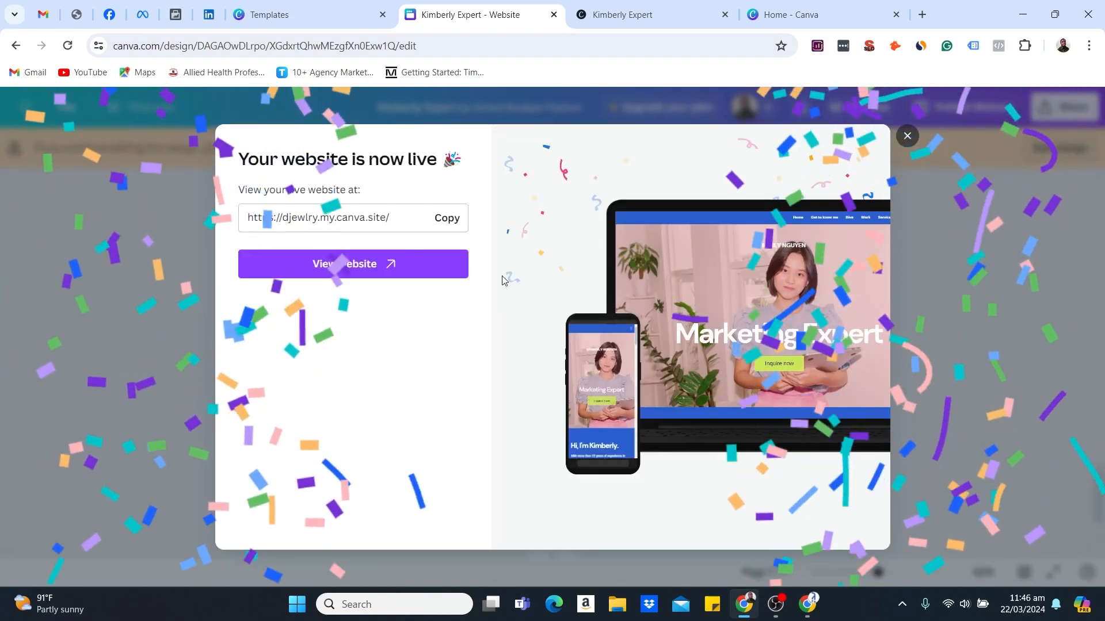
Step: Open the republished live website and test the Book a consultation button's link in the contact section
{"action": "left_click", "coordinate": [329, 259]}
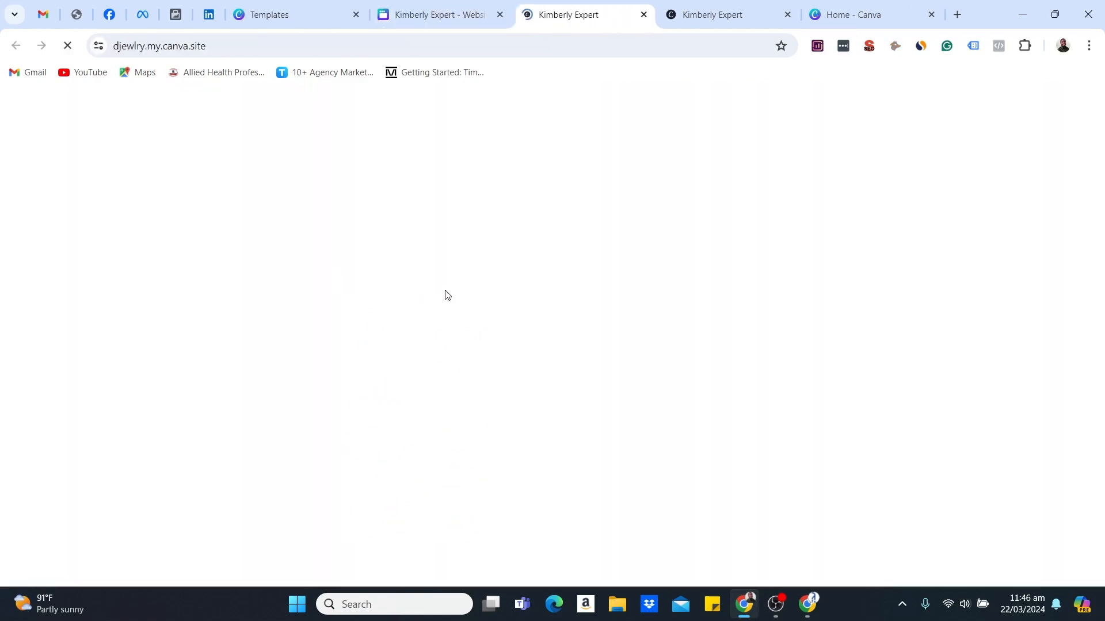
{"action": "scroll", "coordinate": [558, 326], "scroll_direction": "down", "scroll_amount": 5}
{"action": "scroll", "coordinate": [557, 330], "scroll_direction": "down", "scroll_amount": 20}
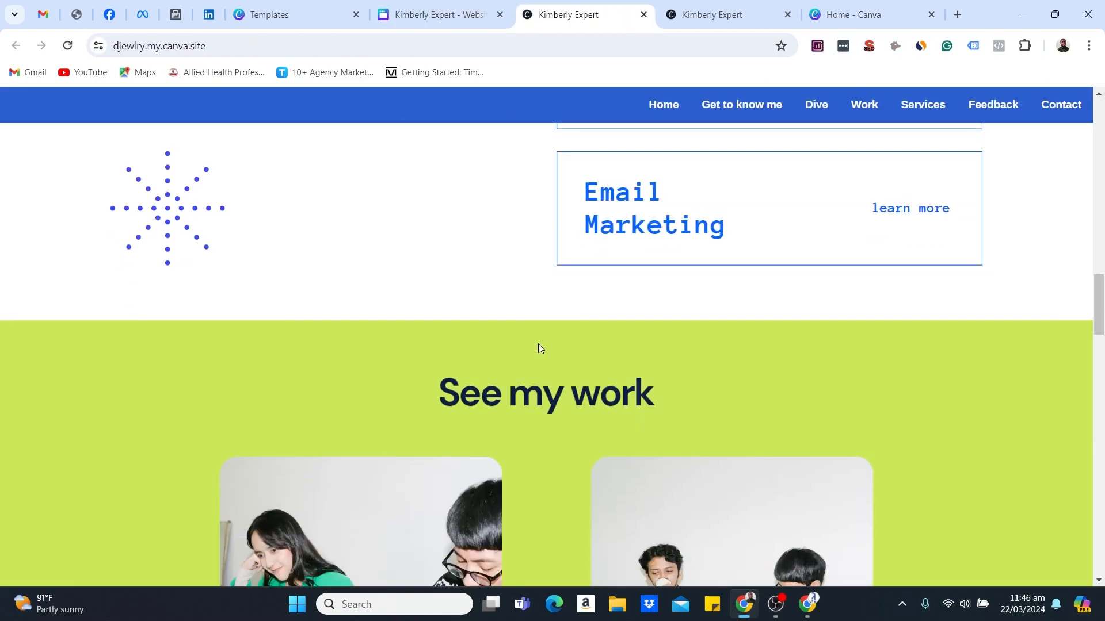
{"action": "scroll", "coordinate": [557, 367], "scroll_direction": "down", "scroll_amount": 20}
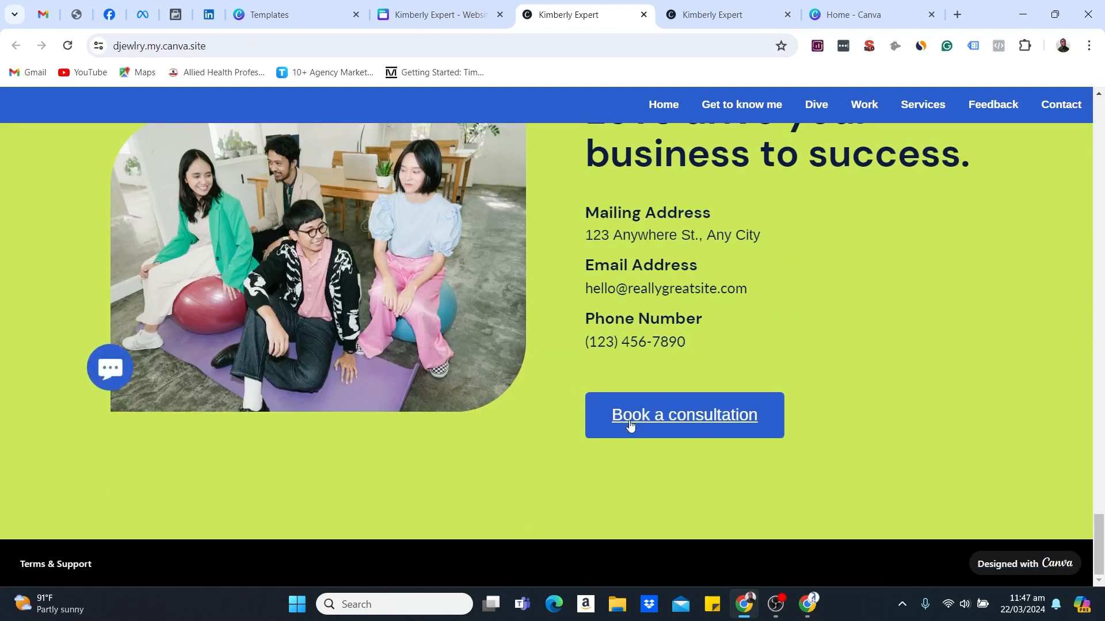
{"action": "left_click", "coordinate": [635, 416]}
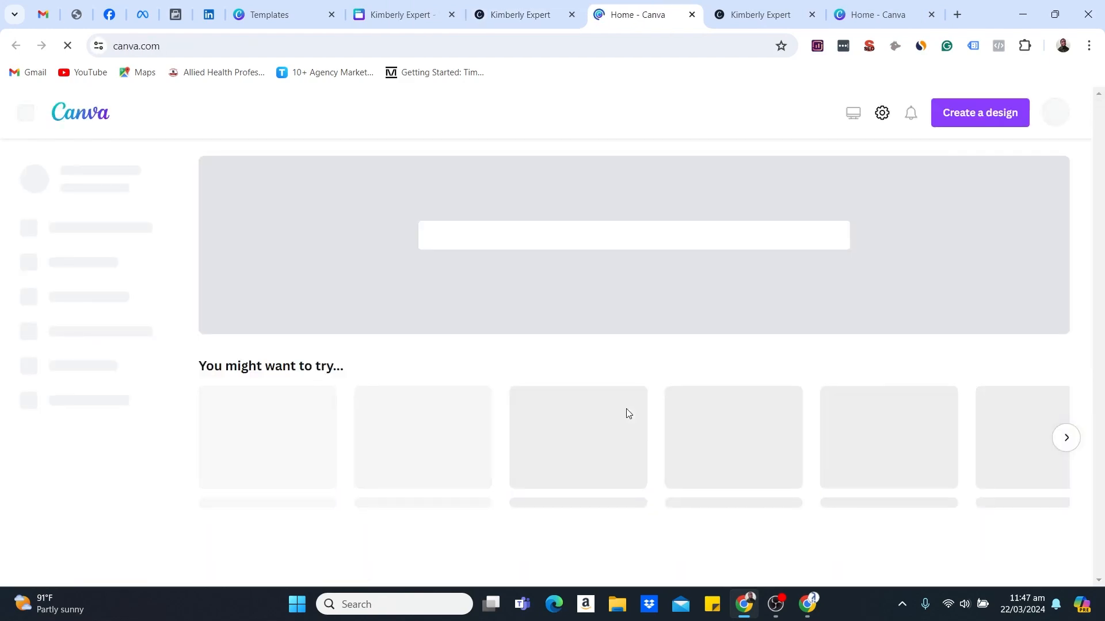
{"action": "key", "text": "ctrl+shift+Tab"}
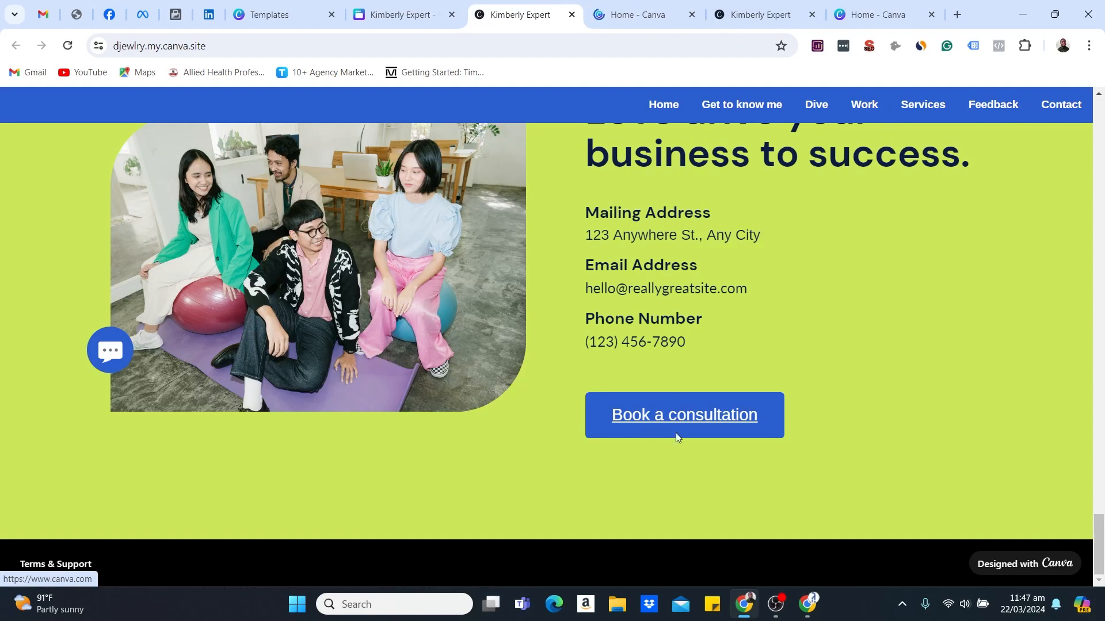
Step: Check the Book a consultation button on the previously opened copy of the website for comparison
{"action": "left_click", "coordinate": [876, 10]}
{"action": "left_click", "coordinate": [765, 10]}
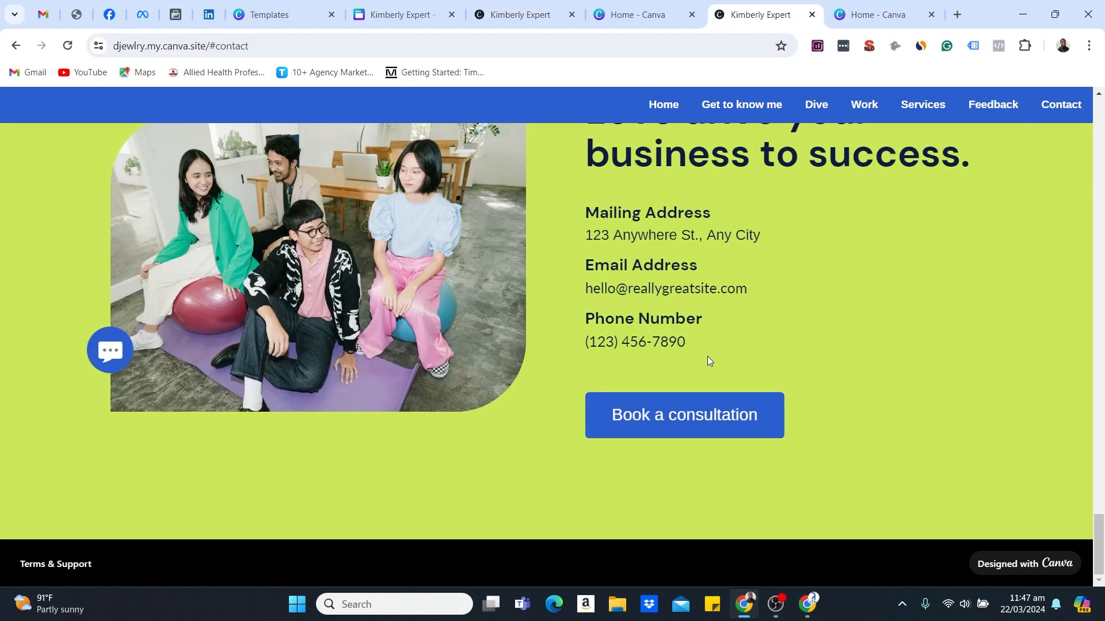
{"action": "double_click", "coordinate": [679, 414]}
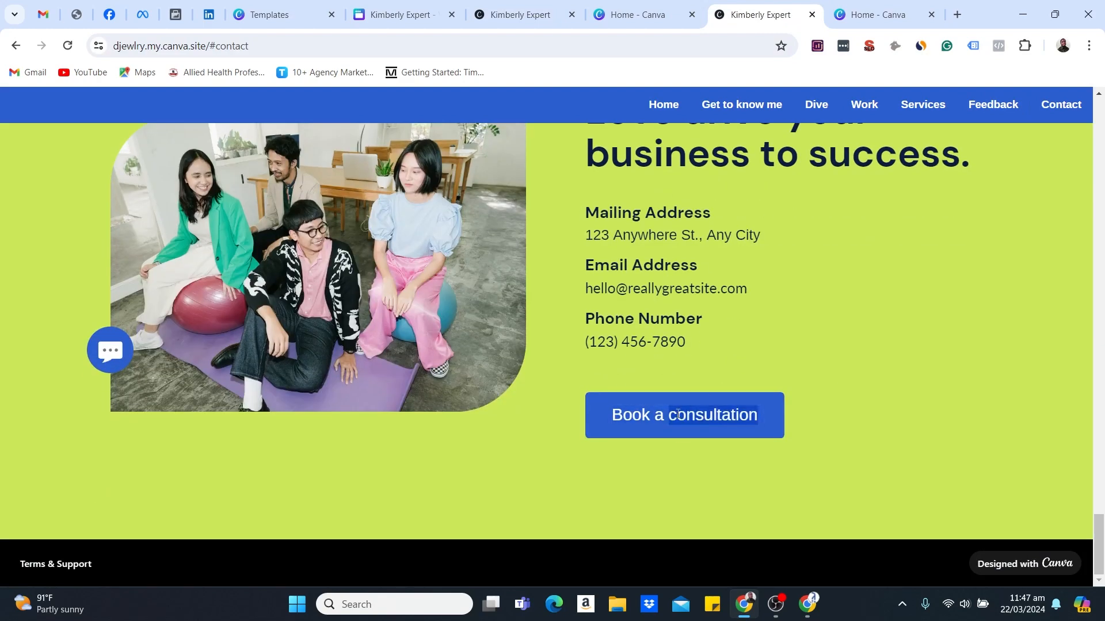
{"action": "triple_click", "coordinate": [678, 414]}
{"action": "triple_click", "coordinate": [679, 414]}
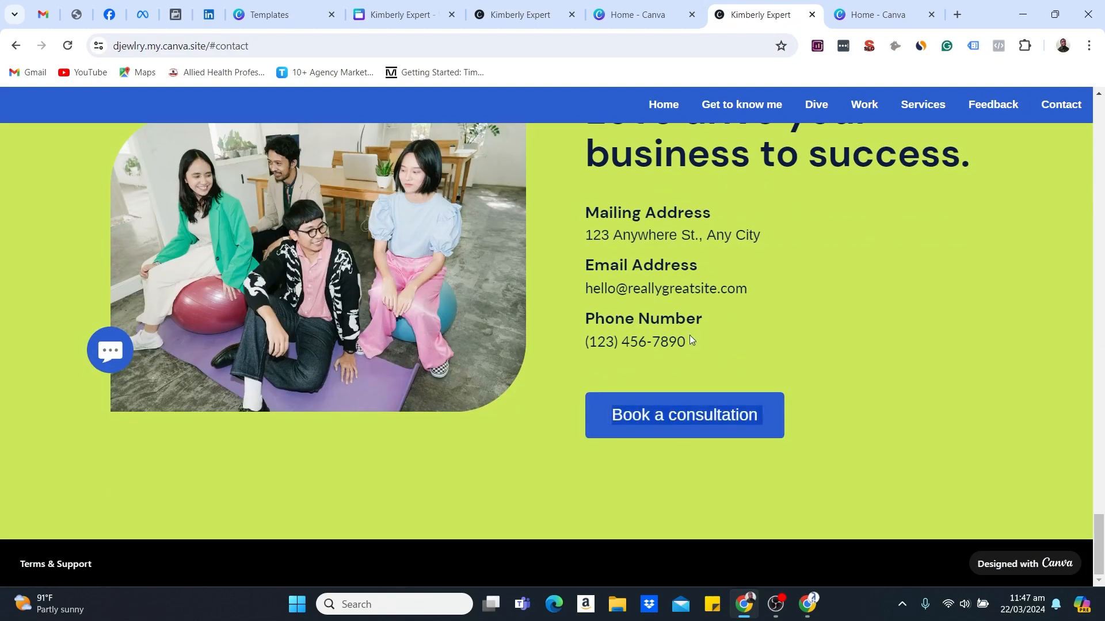
Step: Test the Book a consultation link again on the republished website and close the page it opens
{"action": "left_click", "coordinate": [626, 15]}
{"action": "left_click", "coordinate": [512, 16]}
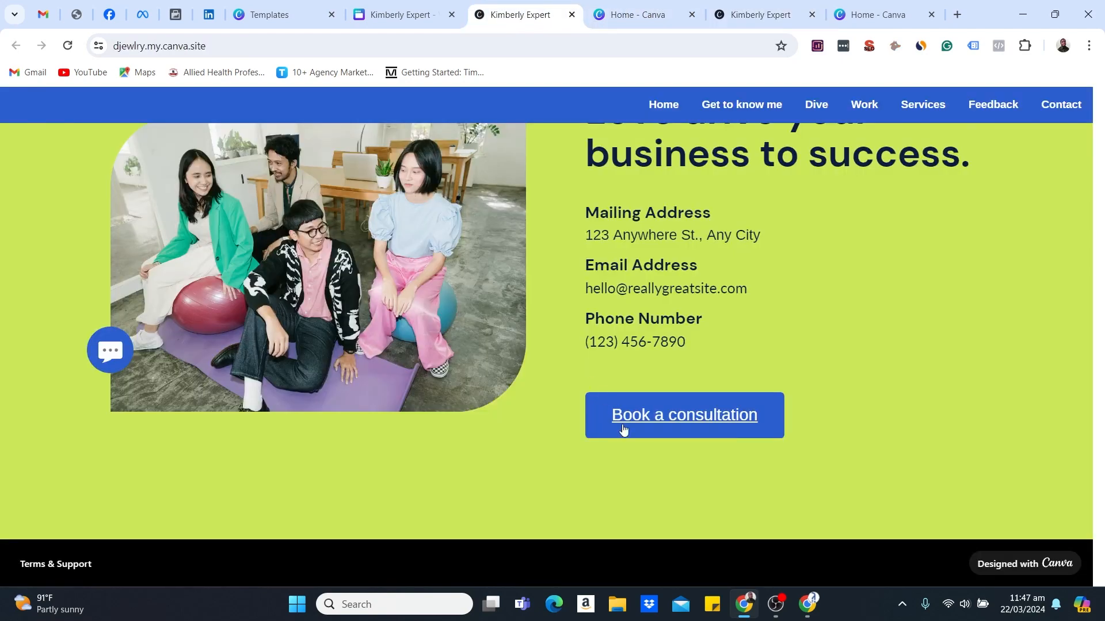
{"action": "left_click", "coordinate": [646, 419]}
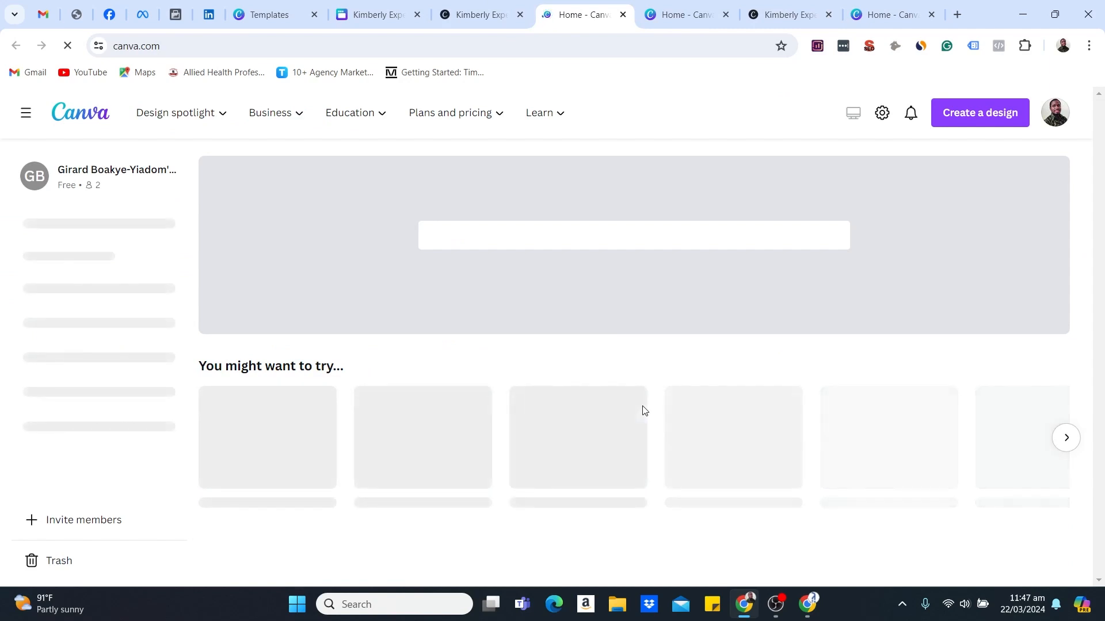
{"action": "left_click", "coordinate": [622, 15]}
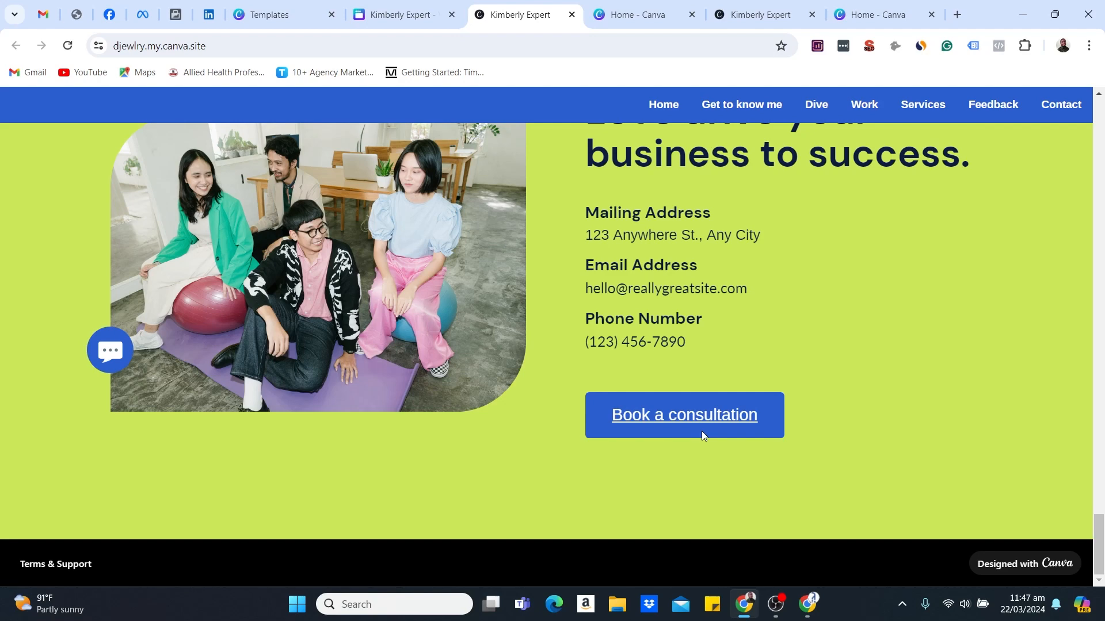
Step: Return to the website design, dismiss the publish confirmation and review the pages from the contact section up to the introduction
{"action": "left_click", "coordinate": [424, 12]}
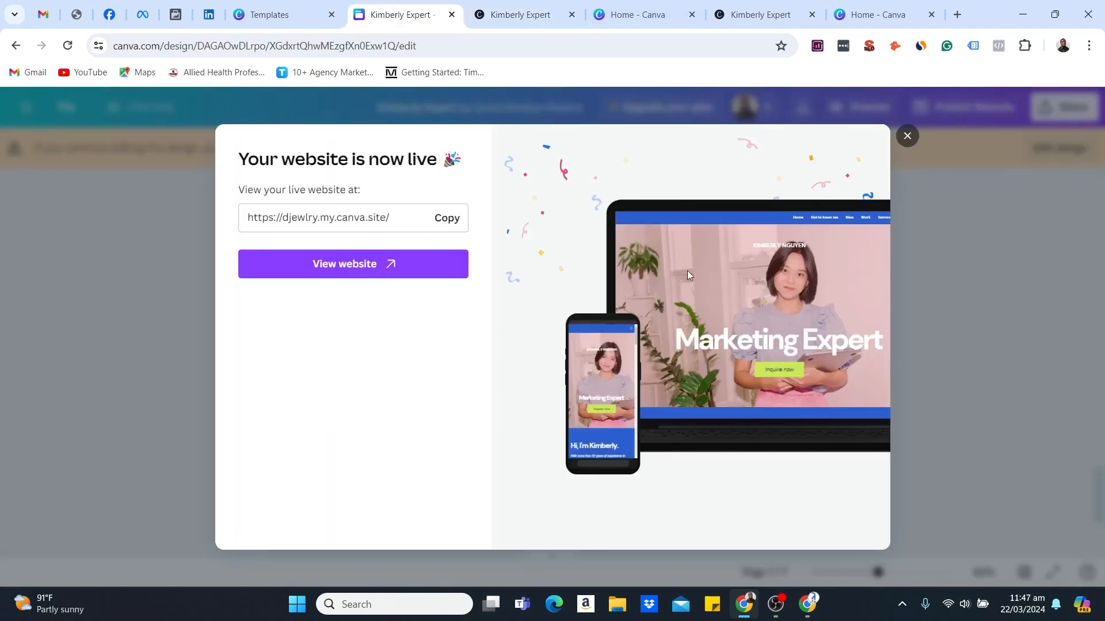
{"action": "left_click", "coordinate": [907, 135]}
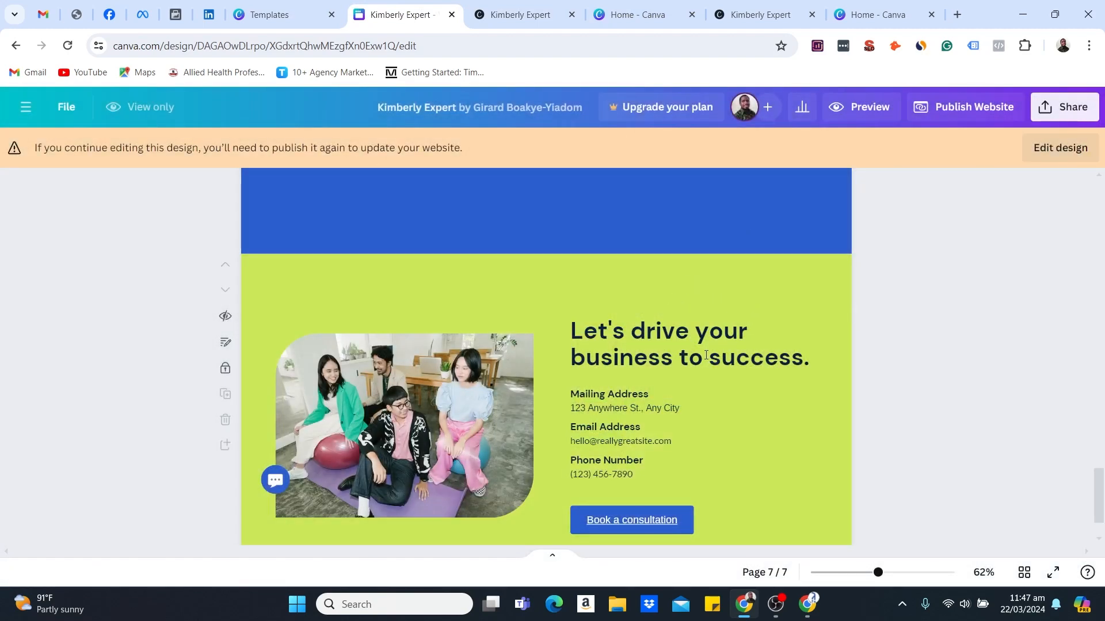
{"action": "scroll", "coordinate": [748, 385], "scroll_direction": "up", "scroll_amount": 15}
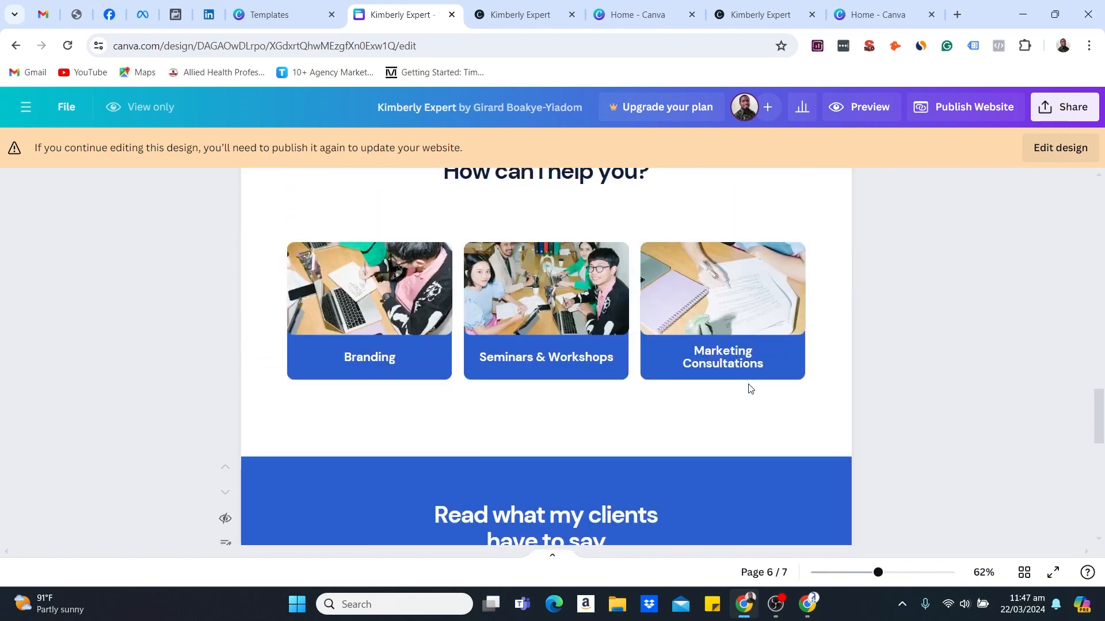
{"action": "scroll", "coordinate": [748, 384], "scroll_direction": "up", "scroll_amount": 10}
{"action": "scroll", "coordinate": [747, 377], "scroll_direction": "down", "scroll_amount": 2}
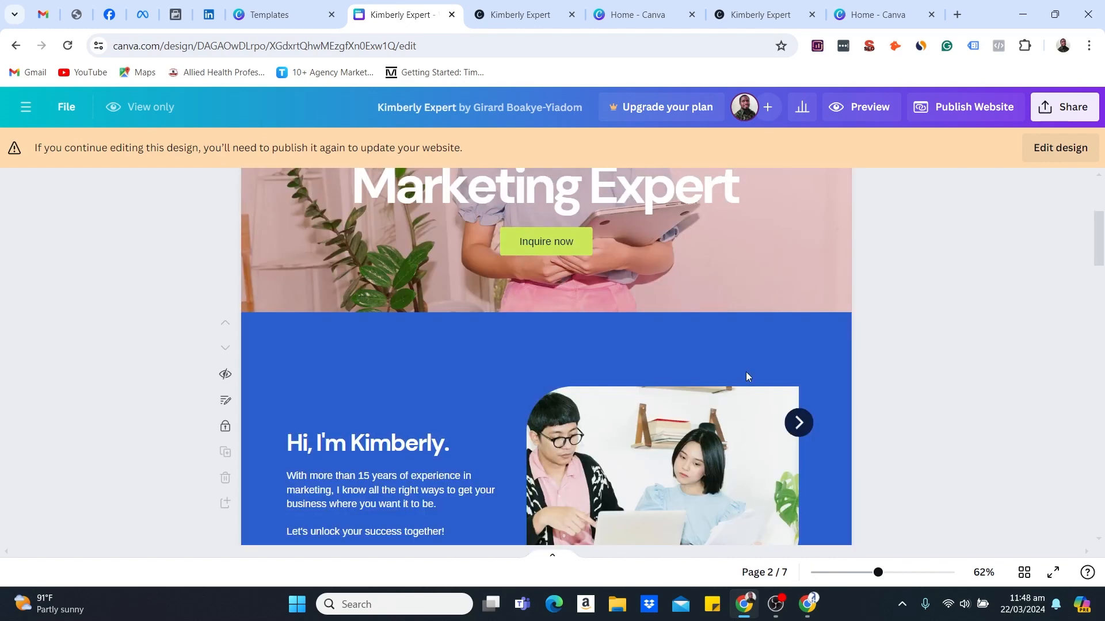